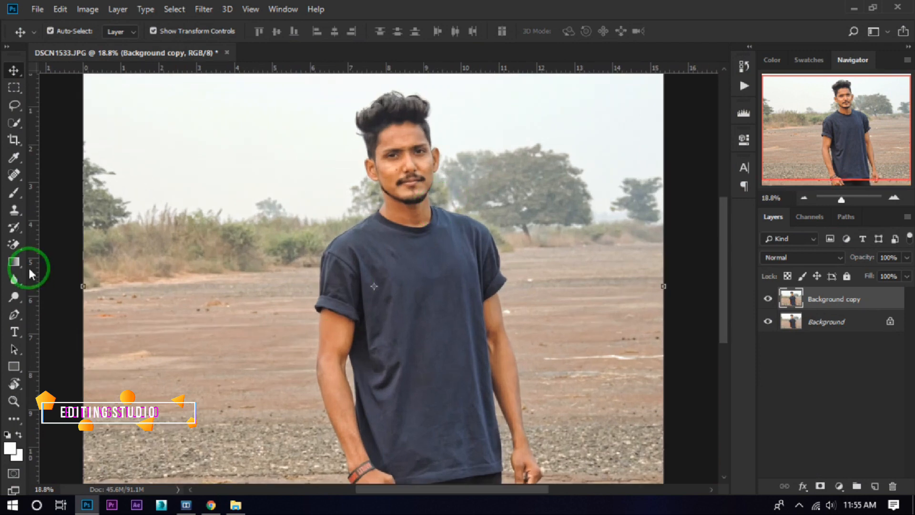
# Choose the Smudge tool for the Background copy layer and set its strength to 8%
pyautogui.rightClick(16, 244)
pyautogui.click(53, 241)
pyautogui.rightClick(14, 279)
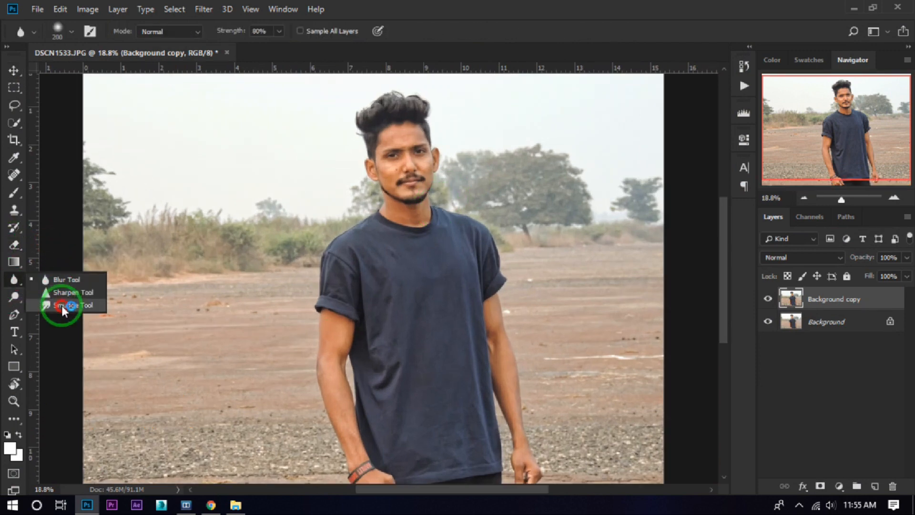
pyautogui.click(55, 305)
pyautogui.scroll(10, 446, 157)
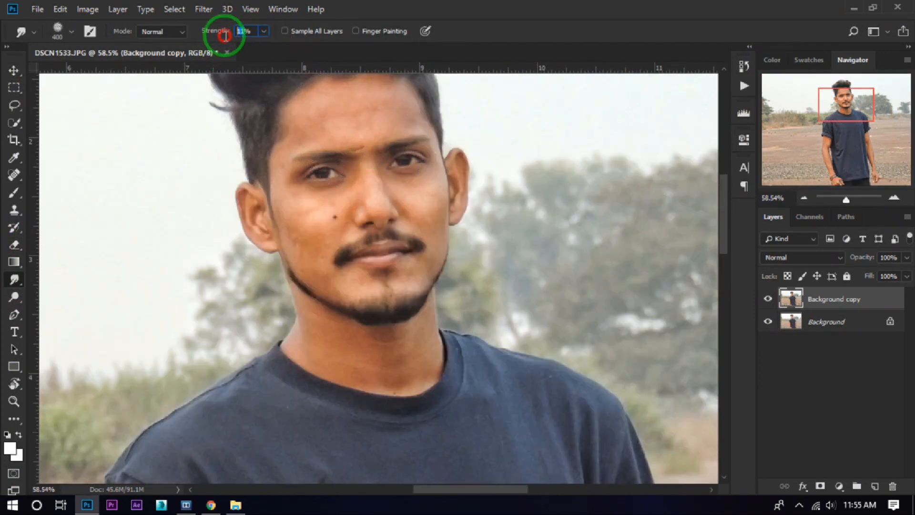
pyautogui.write('8')
pyautogui.scroll(-5, 328, 214)
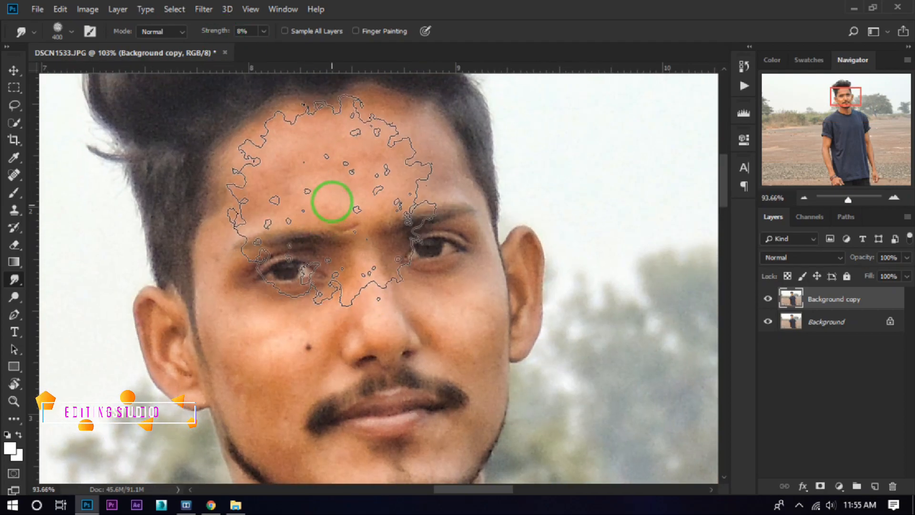
# Reduce the Smudge brush to size 70 and smooth the skin across the man's forehead
pyautogui.scroll(5, 337, 191)
pyautogui.press('[')
pyautogui.press('[')
pyautogui.press('[')
pyautogui.press('[')
pyautogui.press('[')
pyautogui.press('[')
pyautogui.press('[')
pyautogui.press('[')
pyautogui.press('[')
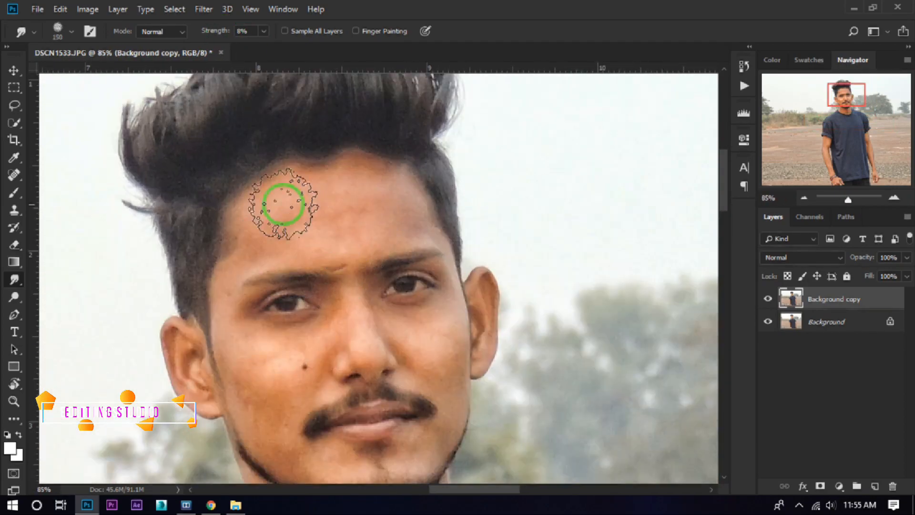
pyautogui.moveTo(272, 196)
pyautogui.mouseDown()
pyautogui.moveTo(291, 184)
pyautogui.moveTo(347, 186)
pyautogui.mouseUp()
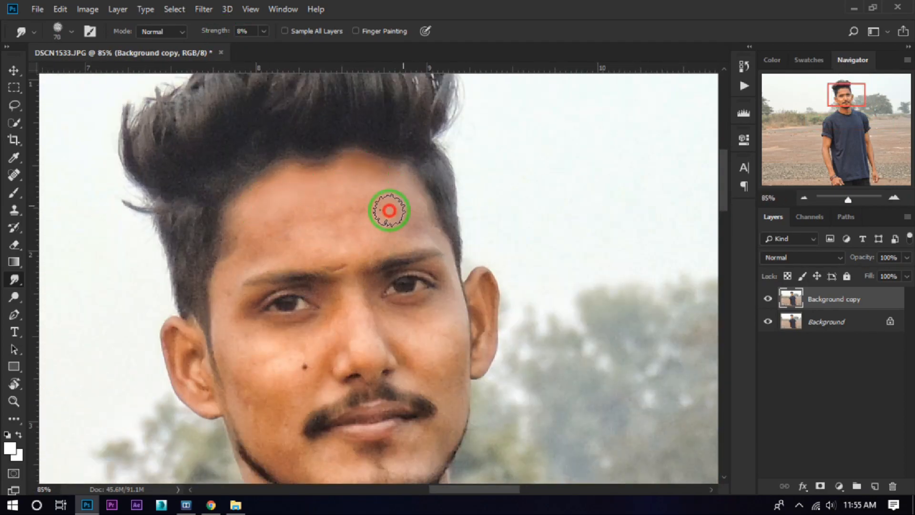
pyautogui.moveTo(389, 210); pyautogui.dragTo(348, 222)
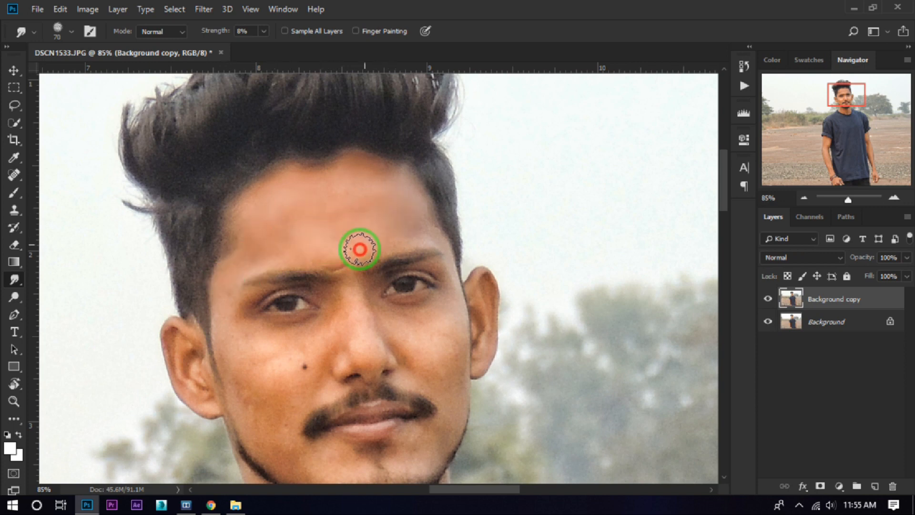
# Smudge the skin between the eyebrows and over the nose and cheeks until it looks smooth
pyautogui.moveTo(328, 323); pyautogui.dragTo(356, 236)
pyautogui.moveTo(325, 264)
pyautogui.mouseDown()
pyautogui.moveTo(282, 259)
pyautogui.moveTo(328, 251)
pyautogui.moveTo(360, 219)
pyautogui.mouseUp()
pyautogui.moveTo(490, 226)
pyautogui.mouseDown()
pyautogui.moveTo(439, 243)
pyautogui.moveTo(475, 288)
pyautogui.mouseUp()
pyautogui.moveTo(433, 254); pyautogui.dragTo(434, 222)
pyautogui.moveTo(325, 253); pyautogui.dragTo(284, 270)
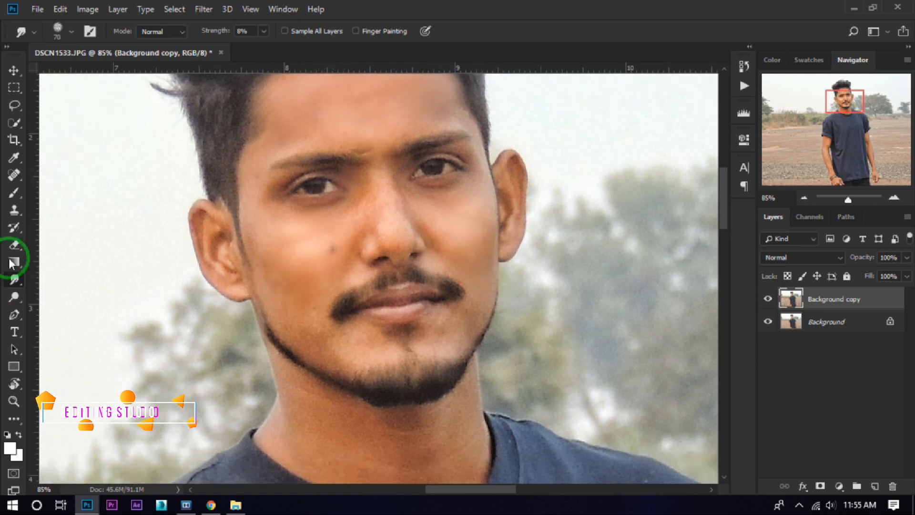
# Remove the mole on the man's cheek using the Spot Healing Brush at size 15
pyautogui.click(14, 175)
pyautogui.click(329, 248)
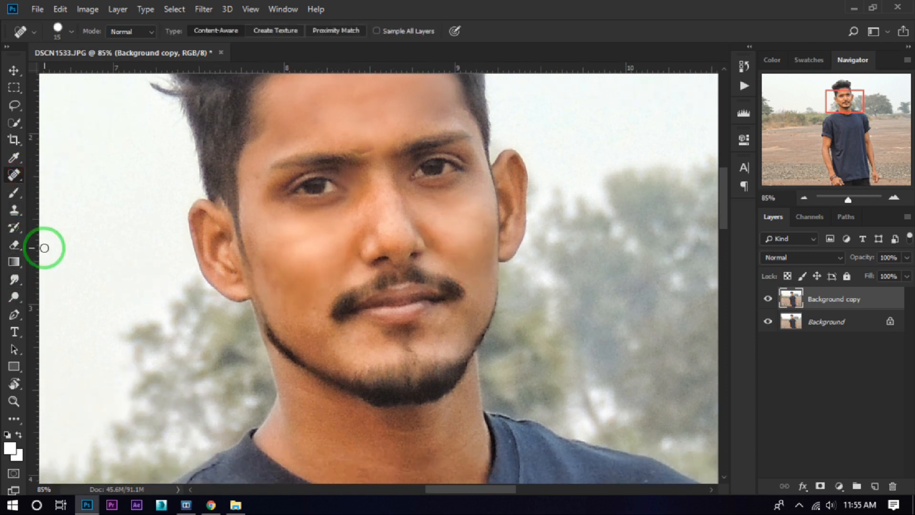
# Return to the Smudge tool and smooth the skin on the nose bridge and the neck
pyautogui.click(15, 279)
pyautogui.scroll(-3, 301, 204)
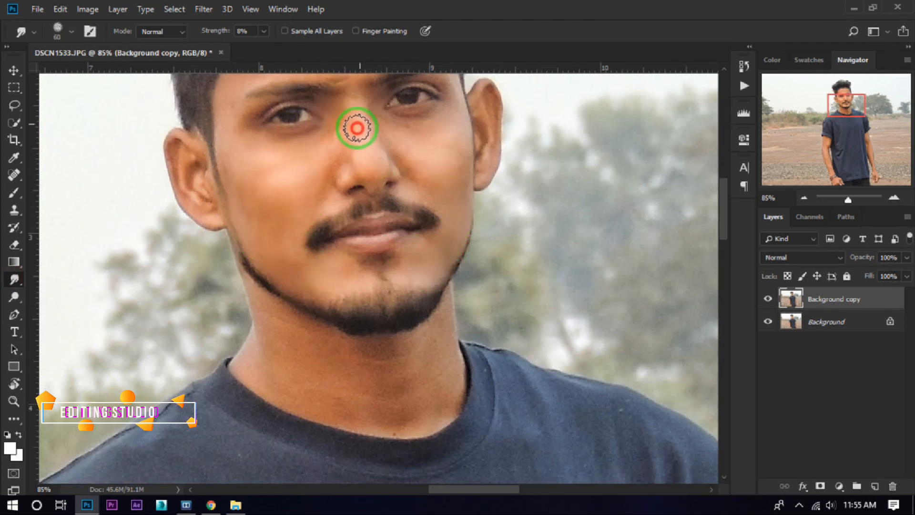
pyautogui.scroll(-5, 357, 128)
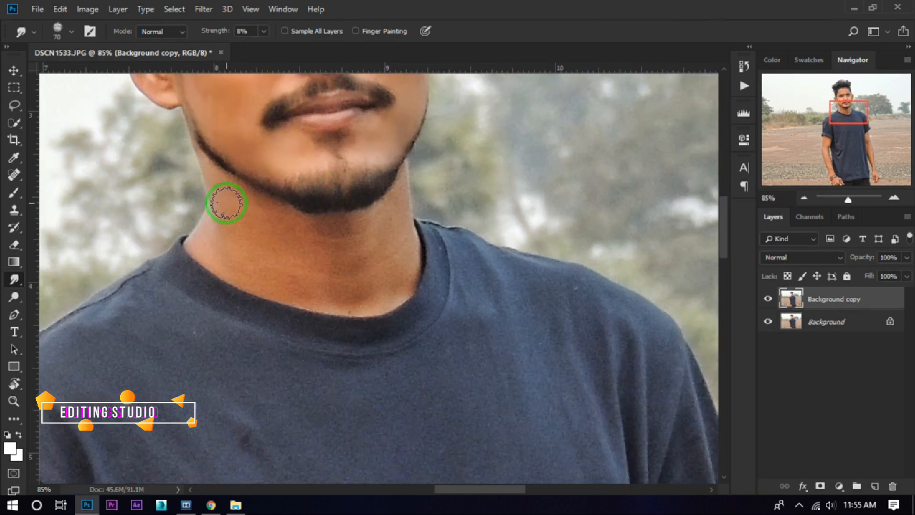
pyautogui.click(213, 256)
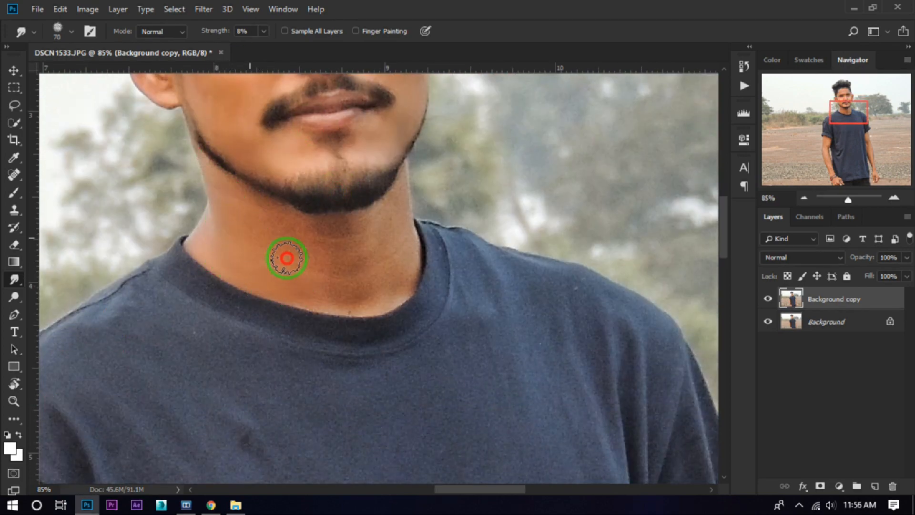
pyautogui.moveTo(271, 247)
pyautogui.mouseDown()
pyautogui.moveTo(310, 262)
pyautogui.moveTo(350, 298)
pyautogui.moveTo(388, 297)
pyautogui.moveTo(379, 288)
pyautogui.moveTo(431, 259)
pyautogui.moveTo(377, 279)
pyautogui.moveTo(360, 256)
pyautogui.moveTo(325, 272)
pyautogui.moveTo(356, 255)
pyautogui.moveTo(301, 262)
pyautogui.moveTo(327, 234)
pyautogui.mouseUp()
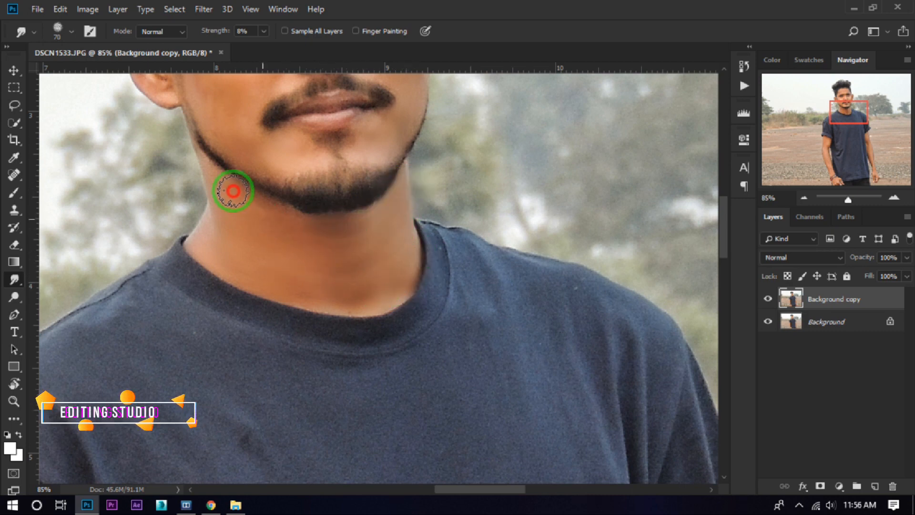
pyautogui.moveTo(207, 222); pyautogui.dragTo(202, 240)
# Enlarge the Smudge brush to 125 and smooth the skin of the arm and hand without the wristband
pyautogui.scroll(-5, 271, 229)
pyautogui.moveTo(359, 328); pyautogui.dragTo(276, 160)
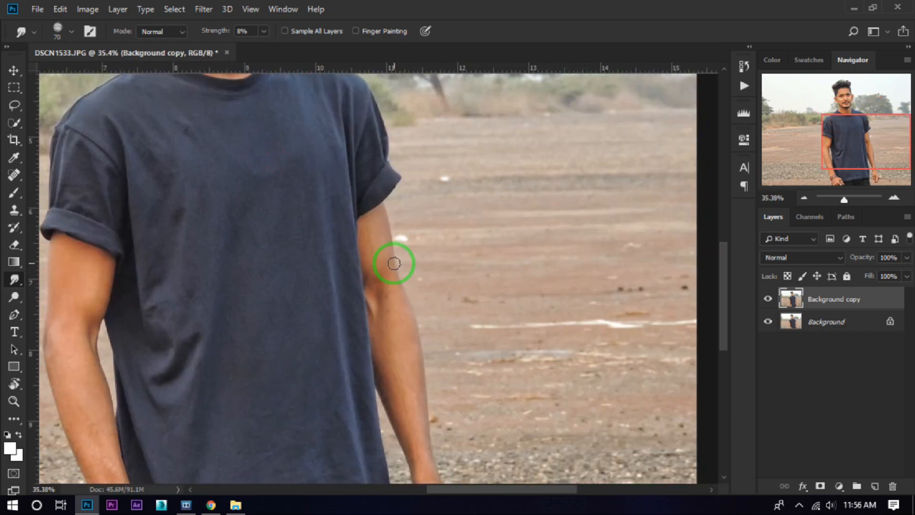
pyautogui.scroll(2, 394, 261)
pyautogui.moveTo(371, 212)
pyautogui.mouseDown()
pyautogui.moveTo(352, 204)
pyautogui.moveTo(361, 269)
pyautogui.moveTo(377, 265)
pyautogui.moveTo(398, 339)
pyautogui.moveTo(369, 340)
pyautogui.moveTo(322, 212)
pyautogui.mouseUp()
pyautogui.moveTo(324, 220); pyautogui.dragTo(322, 243)
pyautogui.moveTo(360, 208); pyautogui.dragTo(377, 255)
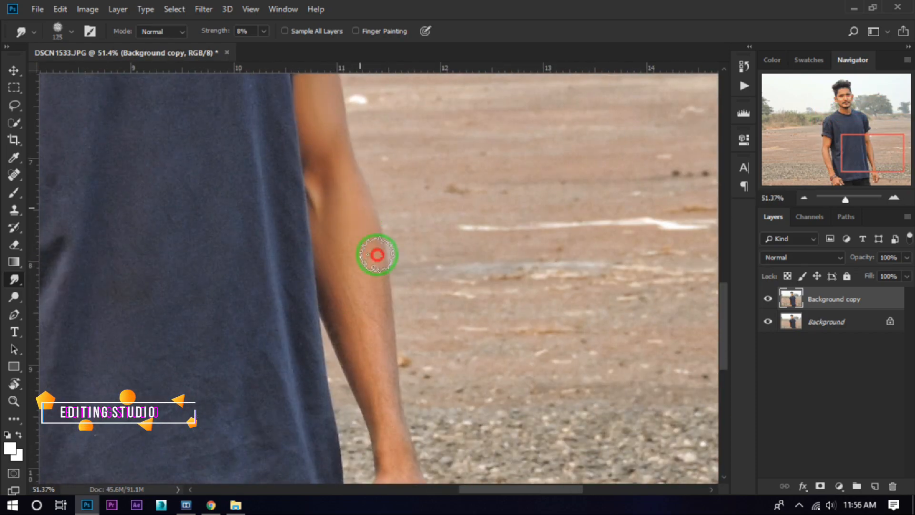
pyautogui.moveTo(379, 318)
pyautogui.mouseDown()
pyautogui.moveTo(334, 319)
pyautogui.moveTo(323, 289)
pyautogui.moveTo(357, 312)
pyautogui.moveTo(348, 283)
pyautogui.moveTo(362, 329)
pyautogui.moveTo(327, 113)
pyautogui.moveTo(318, 116)
pyautogui.moveTo(345, 198)
pyautogui.moveTo(360, 182)
pyautogui.mouseUp()
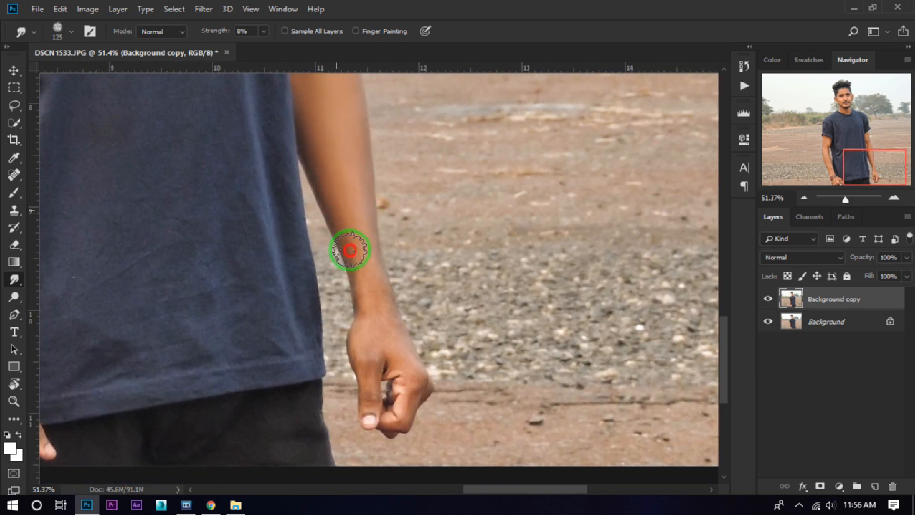
pyautogui.moveTo(387, 348); pyautogui.dragTo(348, 349)
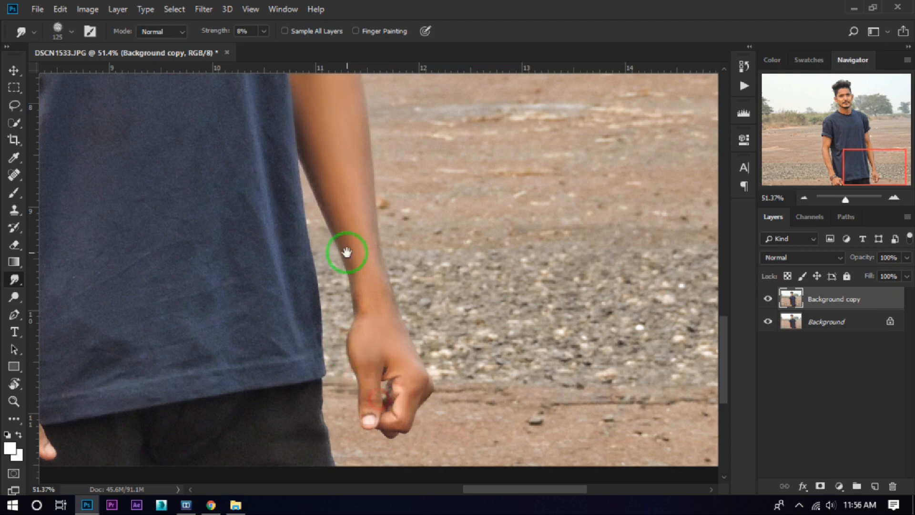
# Smooth the skin of the arm and hand with the wristband using the Smudge tool at size 125
pyautogui.moveTo(347, 252)
pyautogui.mouseDown()
pyautogui.moveTo(409, 241)
pyautogui.moveTo(415, 319)
pyautogui.mouseUp()
pyautogui.moveTo(285, 181); pyautogui.dragTo(292, 201)
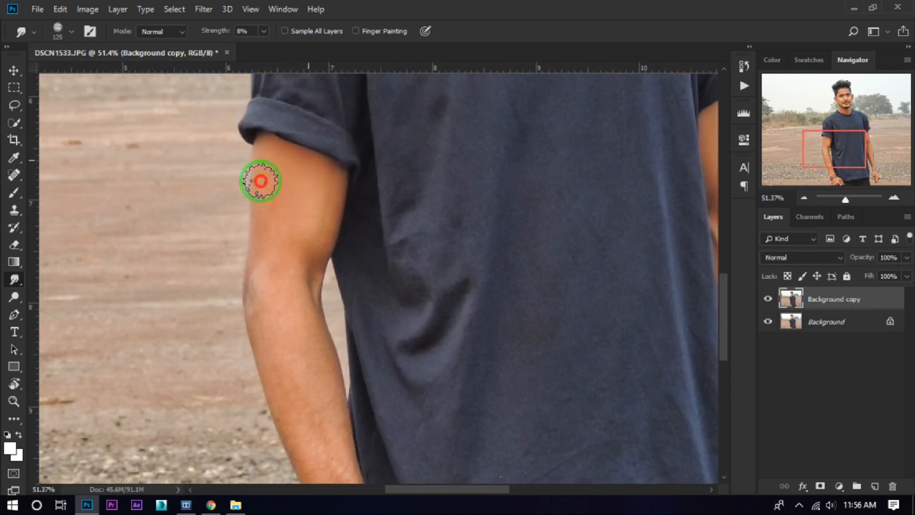
pyautogui.moveTo(307, 348)
pyautogui.mouseDown()
pyautogui.moveTo(302, 398)
pyautogui.moveTo(297, 362)
pyautogui.moveTo(145, 90)
pyautogui.mouseUp()
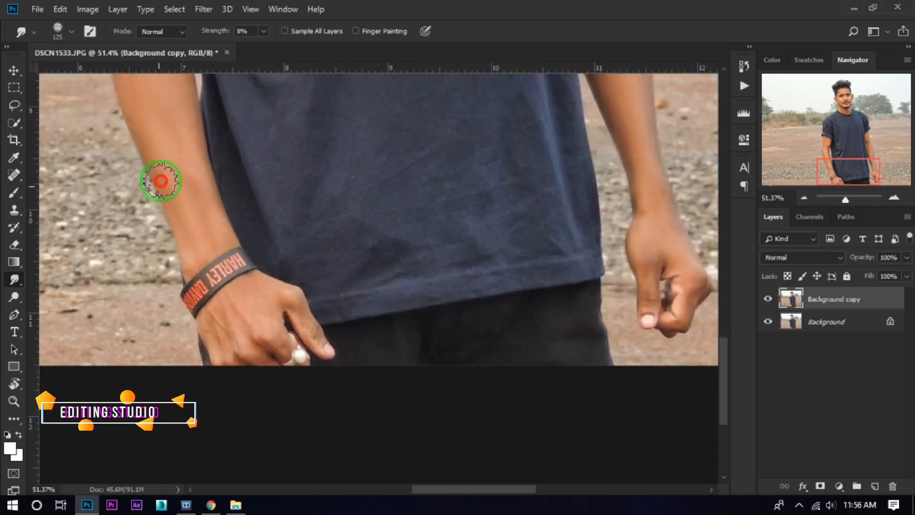
pyautogui.moveTo(161, 182); pyautogui.dragTo(204, 249)
pyautogui.moveTo(245, 352)
pyautogui.mouseDown()
pyautogui.moveTo(251, 253)
pyautogui.moveTo(231, 276)
pyautogui.mouseUp()
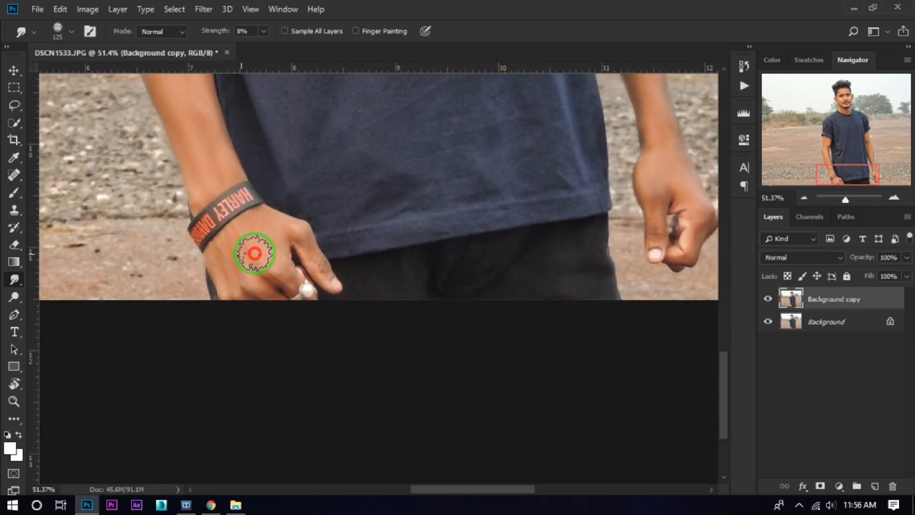
pyautogui.moveTo(266, 241); pyautogui.dragTo(280, 242)
# Open the Liquify filter and set up the Bloat tool with a brush size of 700
pyautogui.scroll(-15, 251, 195)
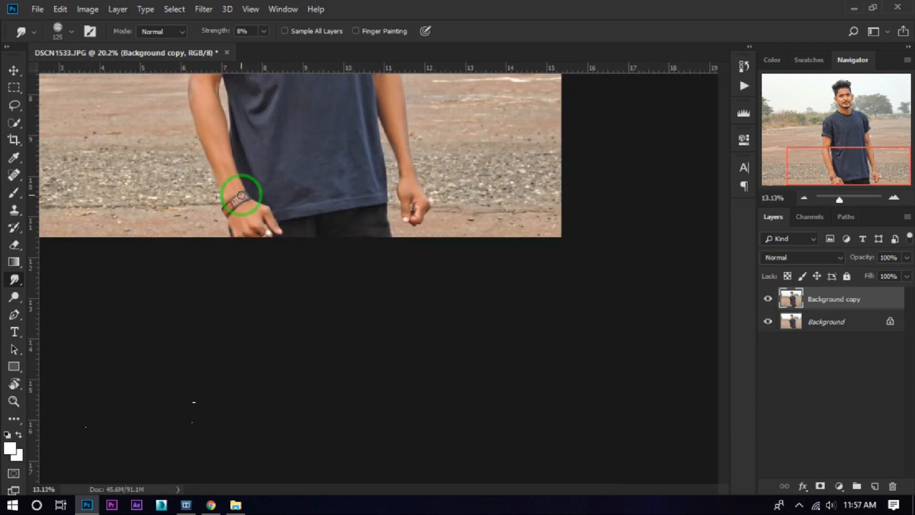
pyautogui.scroll(3, 422, 251)
pyautogui.click(204, 9)
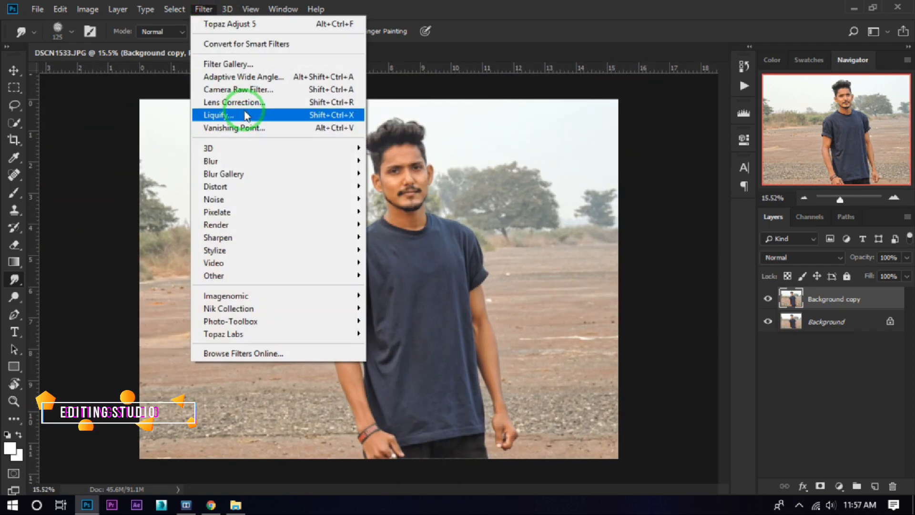
pyautogui.click(245, 115)
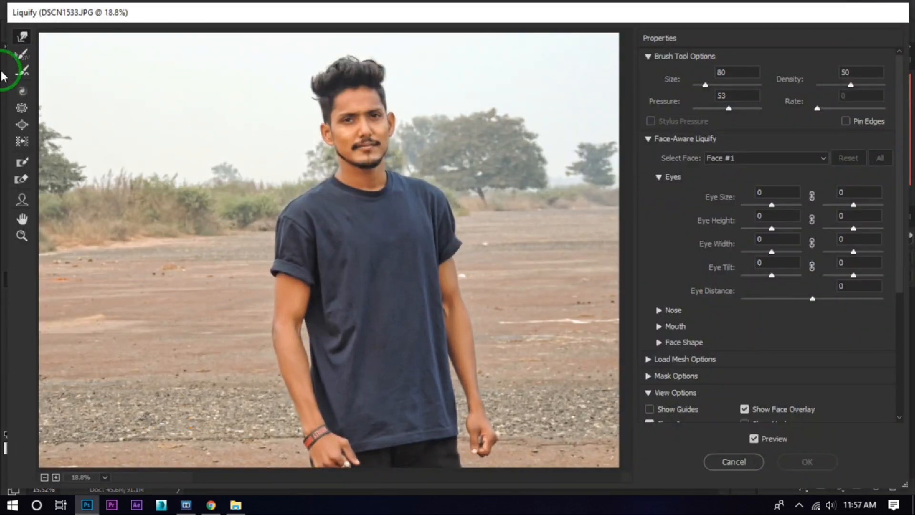
pyautogui.click(21, 125)
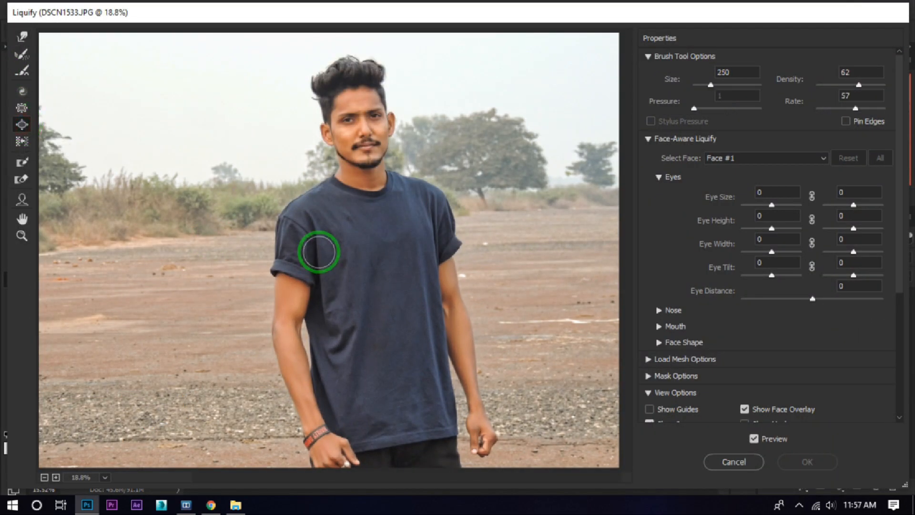
pyautogui.press(']')
pyautogui.press(']')
pyautogui.press(']')
pyautogui.press(']')
pyautogui.press(']')
# Bloat the shoulder, sleeve, upper arm and forearm on the wristband side to make that arm more muscular
pyautogui.moveTo(330, 215)
pyautogui.mouseDown()
pyautogui.moveTo(313, 225)
pyautogui.moveTo(298, 258)
pyautogui.mouseUp()
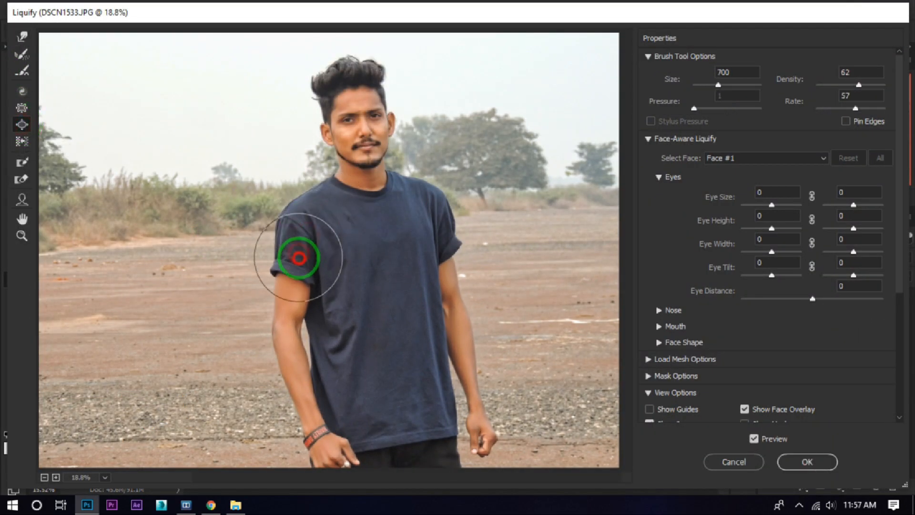
pyautogui.click(292, 255)
pyautogui.click(286, 304)
pyautogui.click(287, 353)
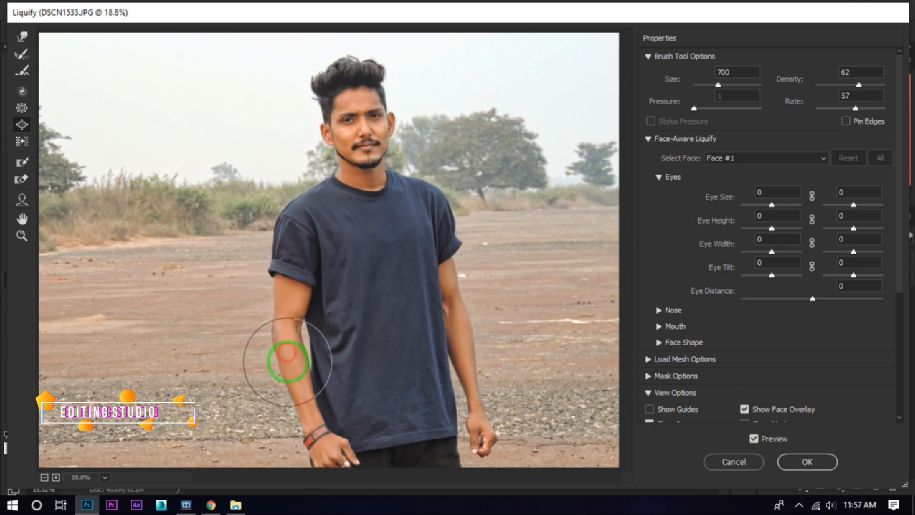
pyautogui.click(294, 390)
pyautogui.click(291, 354)
pyautogui.click(300, 286)
pyautogui.click(306, 264)
# Bloat the shoulder, sleeve and forearm of the arm without the wristband to match
pyautogui.click(419, 221)
pyautogui.click(434, 250)
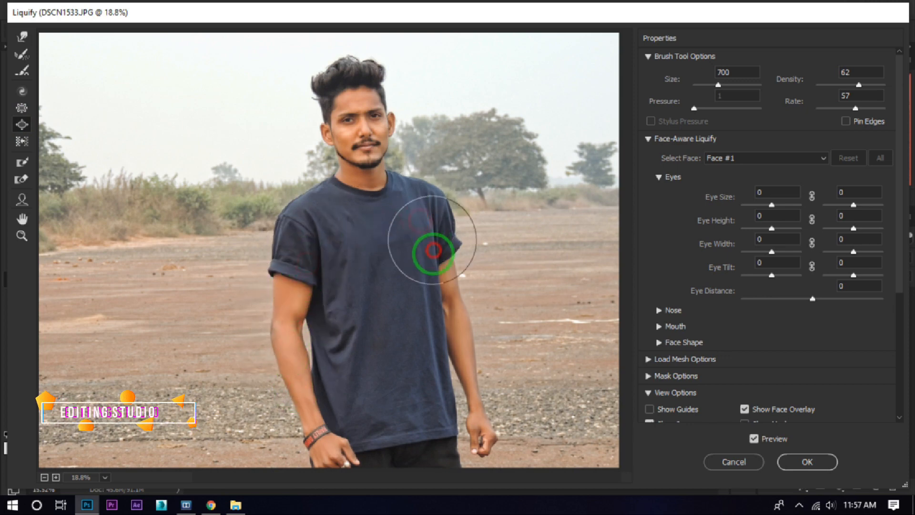
pyautogui.click(422, 253)
pyautogui.click(451, 282)
pyautogui.click(463, 351)
pyautogui.click(467, 367)
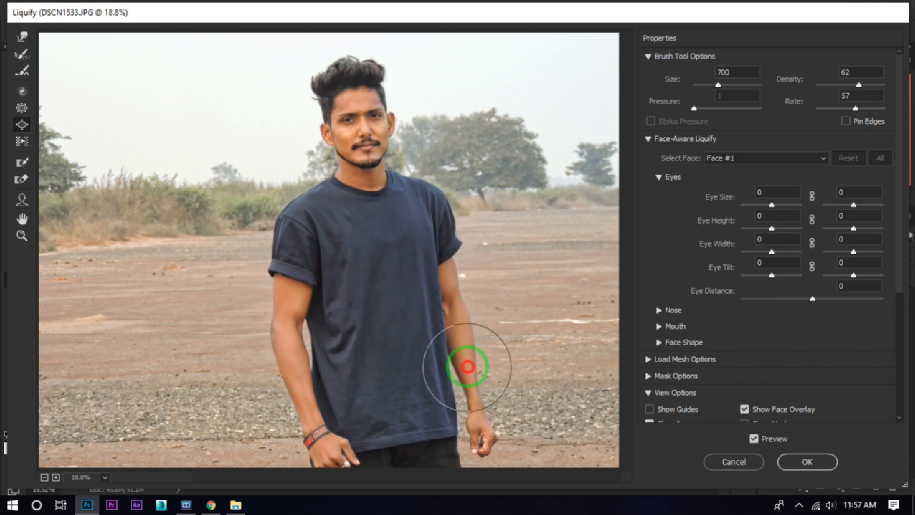
# Bloat the shoulders, upper arm and chest a little more and apply the Liquify changes
pyautogui.click(433, 213)
pyautogui.click(292, 293)
pyautogui.click(405, 206)
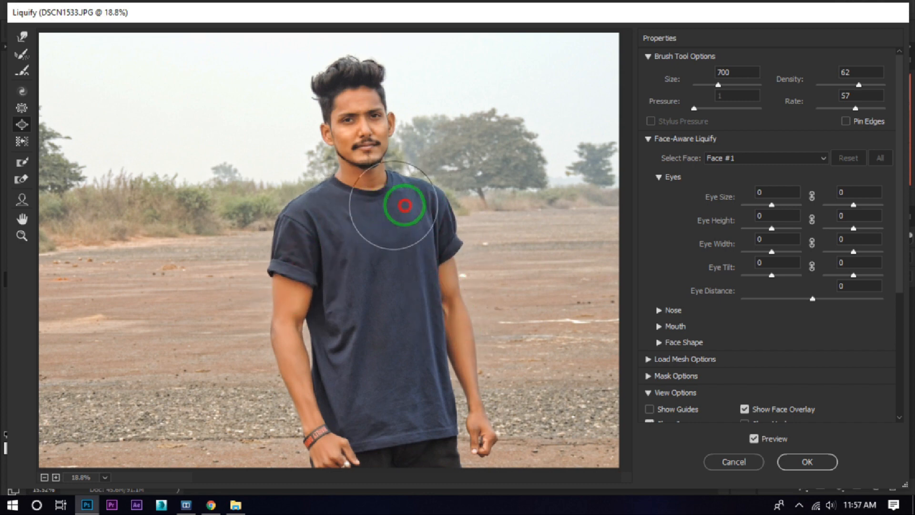
pyautogui.click(392, 229)
pyautogui.click(313, 219)
pyautogui.click(393, 223)
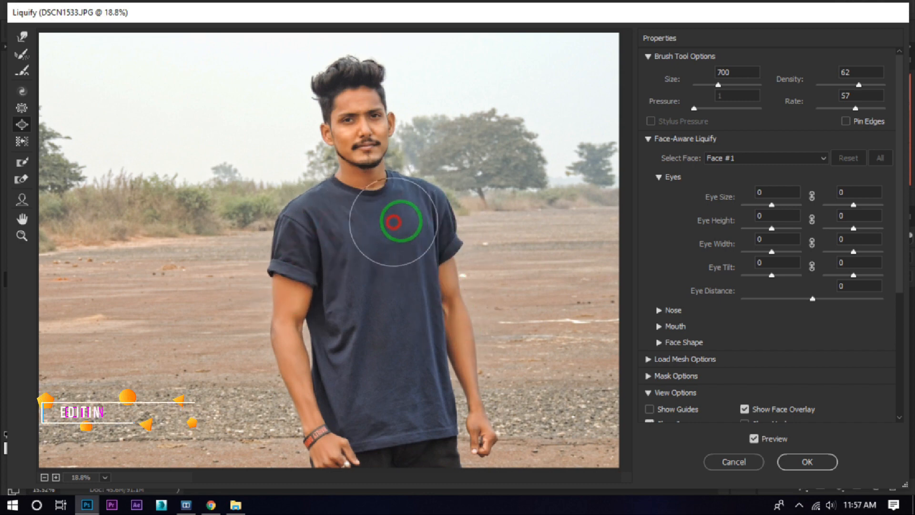
pyautogui.hotkey('ctrl', '-')
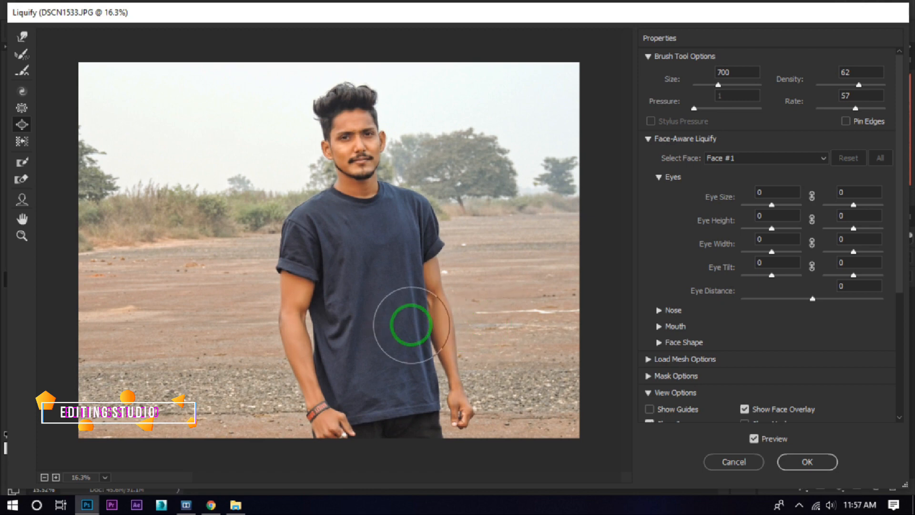
pyautogui.hotkey('alt', 'space')
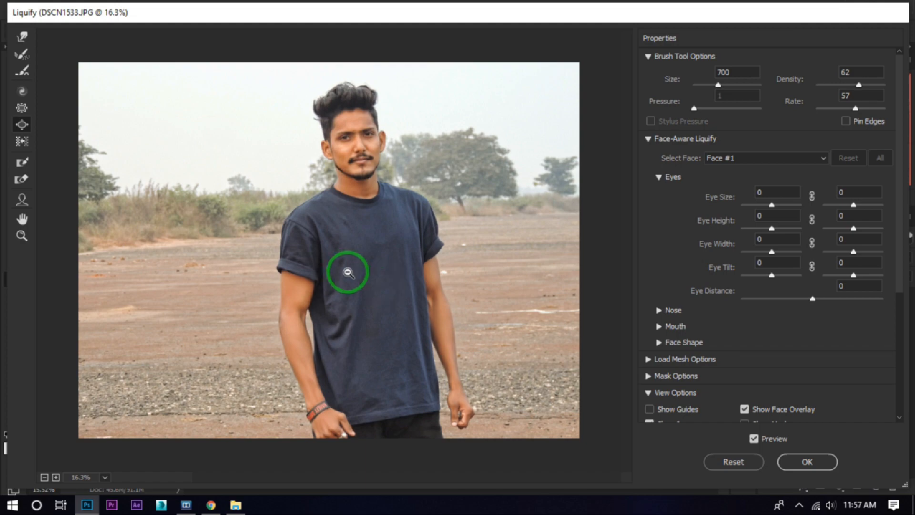
pyautogui.click(807, 461)
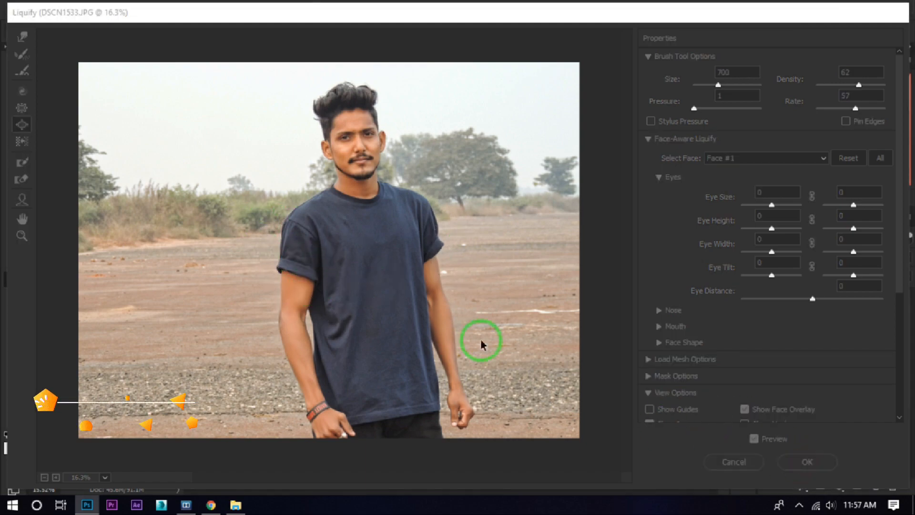
# Reopen the Liquify filter and set up the Forward Warp tool with a brush size of 100 for the man's hairline
pyautogui.scroll(3, 422, 271)
pyautogui.scroll(-2, 446, 223)
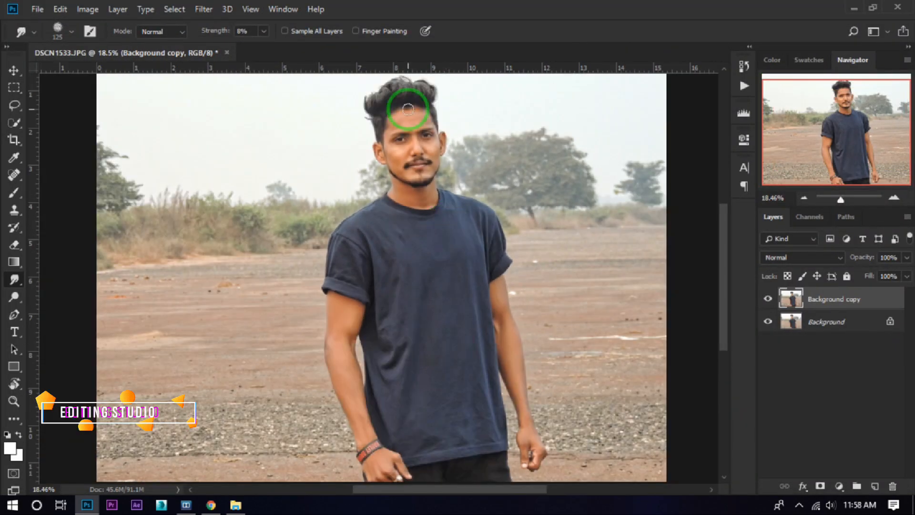
pyautogui.scroll(1, 409, 109)
pyautogui.scroll(-2, 427, 247)
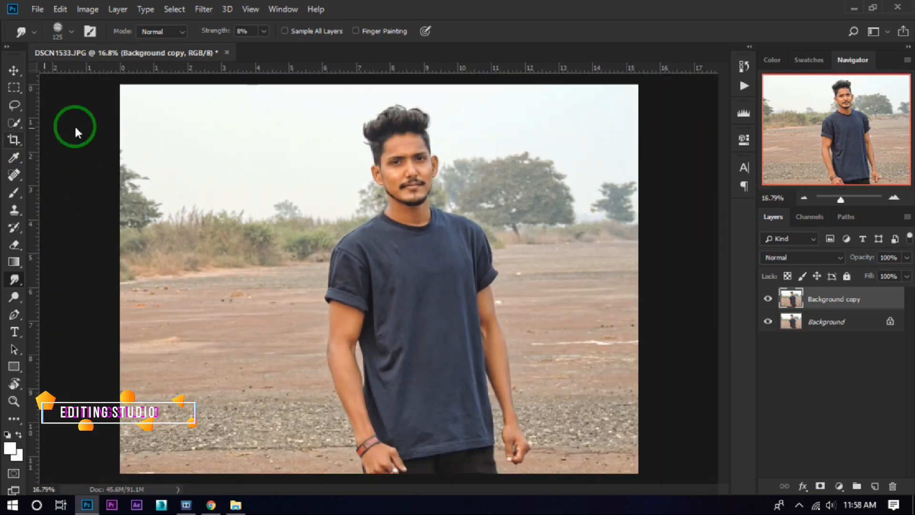
pyautogui.click(204, 9)
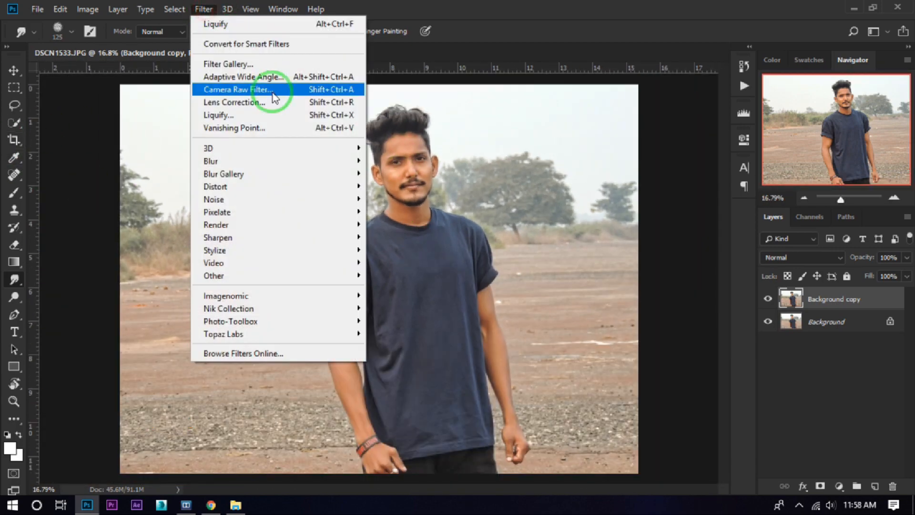
pyautogui.click(238, 116)
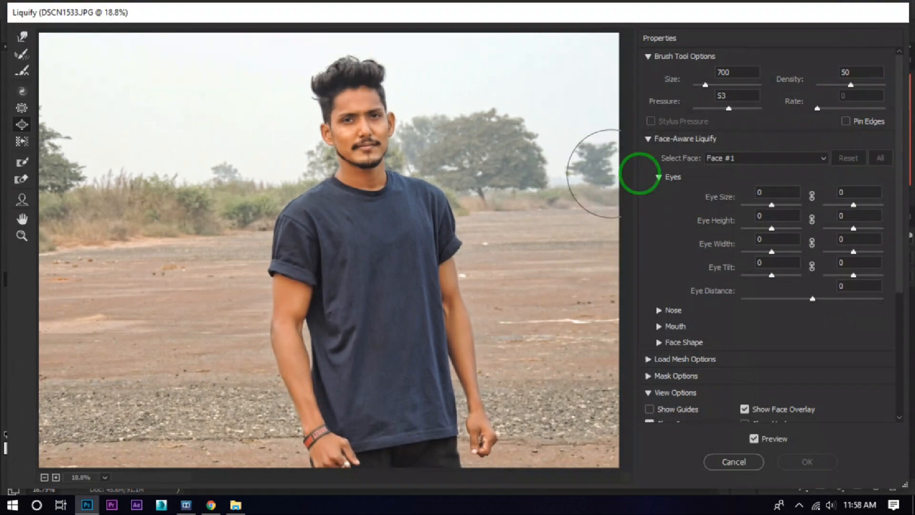
pyautogui.click(21, 36)
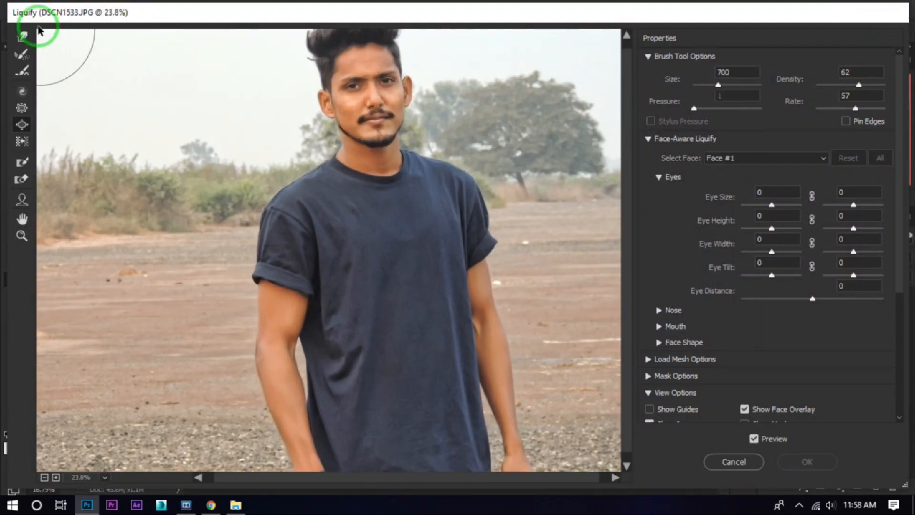
pyautogui.scroll(3, 388, 101)
pyautogui.scroll(3, 389, 101)
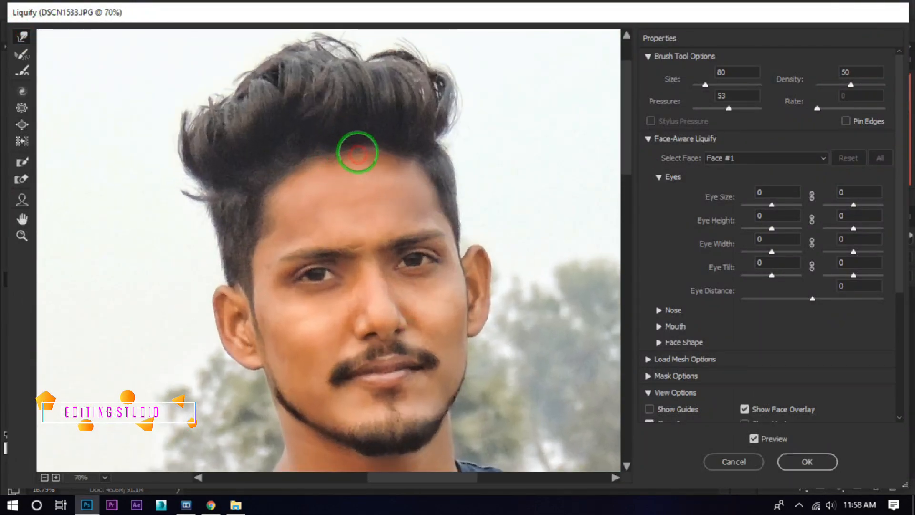
pyautogui.press(']')
# Reshape the hairline along the forehead and temples with Forward Warp and apply the Liquify changes
pyautogui.moveTo(400, 159)
pyautogui.mouseDown()
pyautogui.moveTo(413, 150)
pyautogui.moveTo(382, 136)
pyautogui.moveTo(338, 157)
pyautogui.mouseUp()
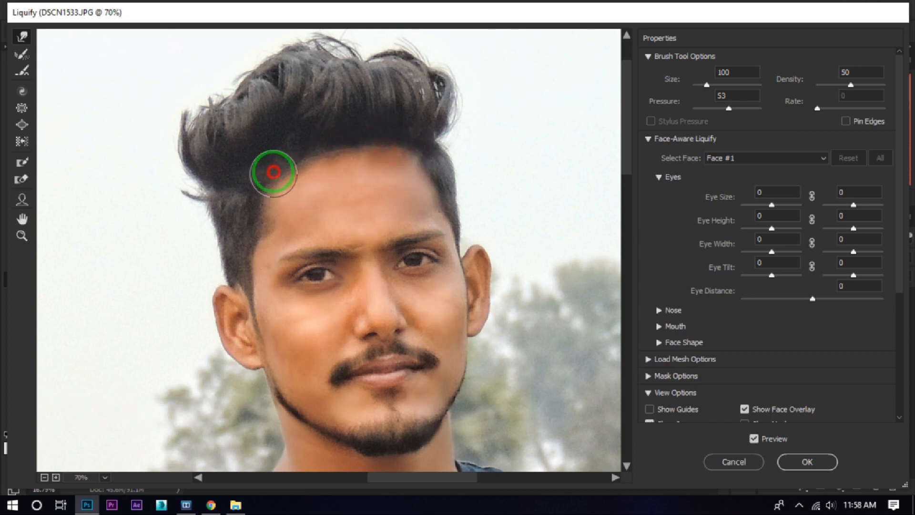
pyautogui.moveTo(273, 172)
pyautogui.mouseDown()
pyautogui.moveTo(298, 150)
pyautogui.moveTo(301, 163)
pyautogui.mouseUp()
pyautogui.moveTo(427, 141); pyautogui.dragTo(434, 188)
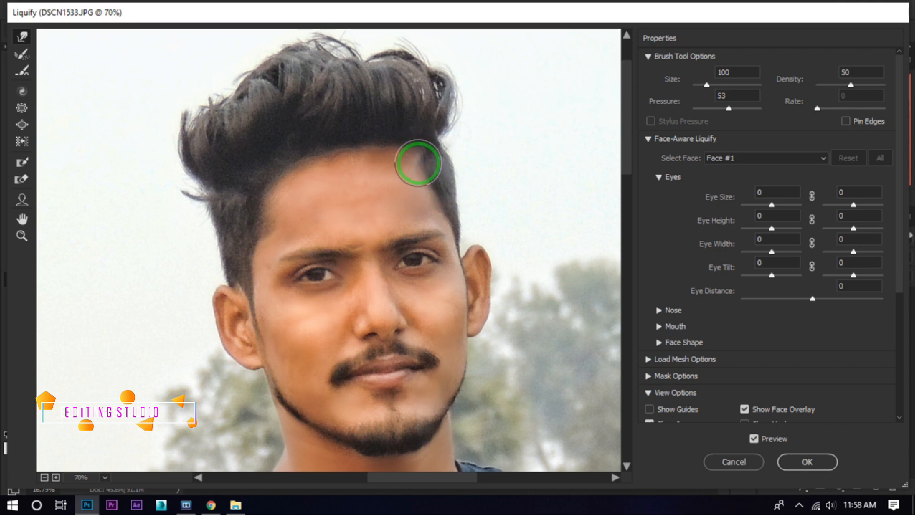
pyautogui.moveTo(400, 146); pyautogui.dragTo(373, 142)
pyautogui.scroll(-1, 376, 144)
pyautogui.moveTo(421, 174)
pyautogui.mouseDown()
pyautogui.moveTo(401, 180)
pyautogui.moveTo(412, 160)
pyautogui.mouseUp()
pyautogui.scroll(-3, 413, 160)
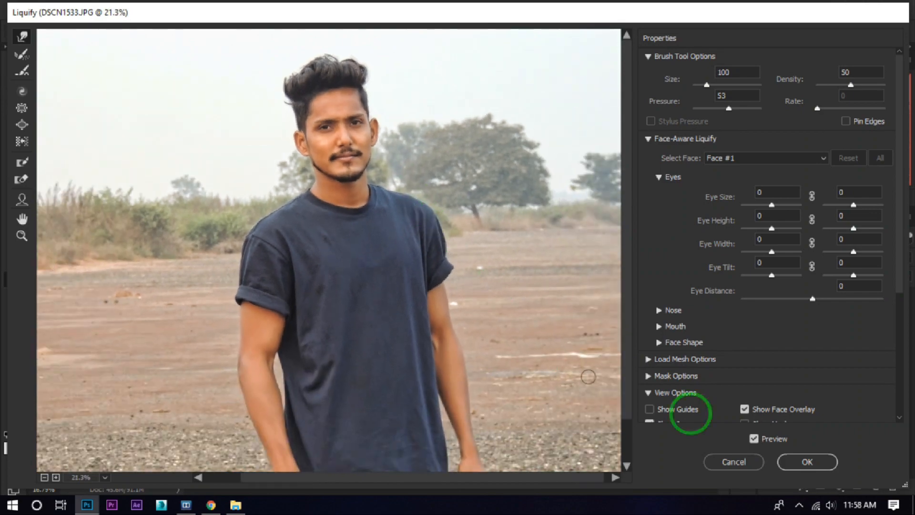
pyautogui.click(21, 125)
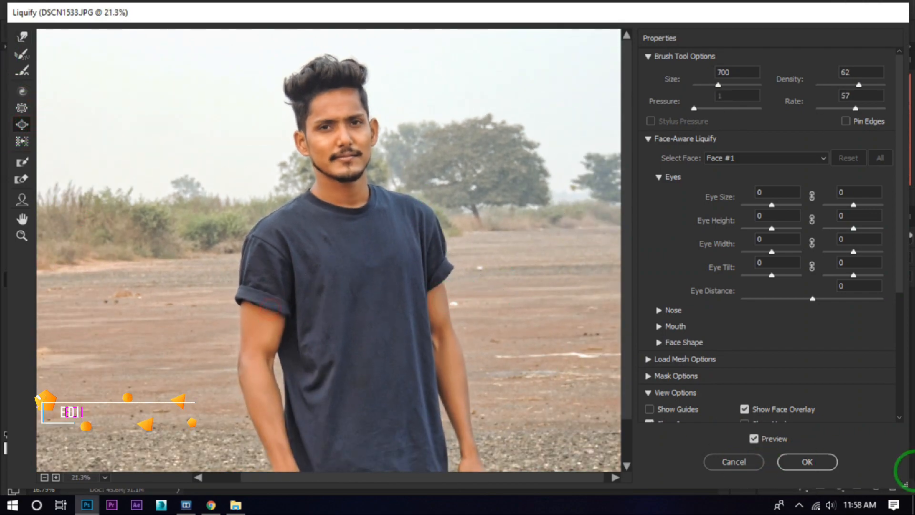
pyautogui.click(802, 465)
# Select the whole man, from hair to hands, with the Quick Selection tool at brush size 30
pyautogui.scroll(-4, 398, 178)
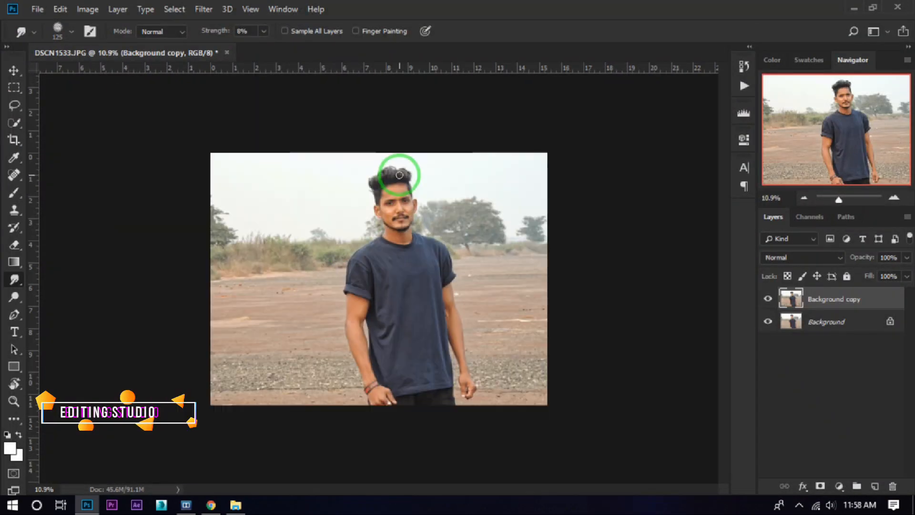
pyautogui.scroll(9, 400, 174)
pyautogui.scroll(-5, 408, 231)
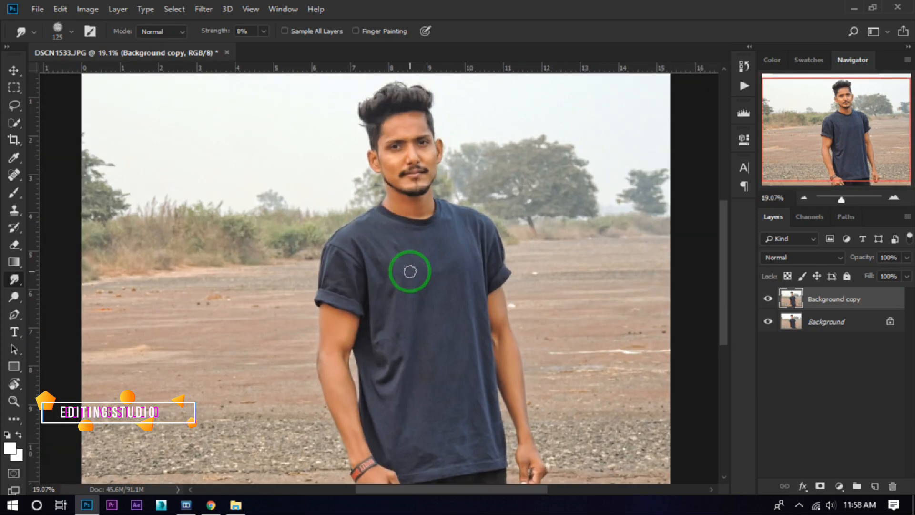
pyautogui.click(14, 123)
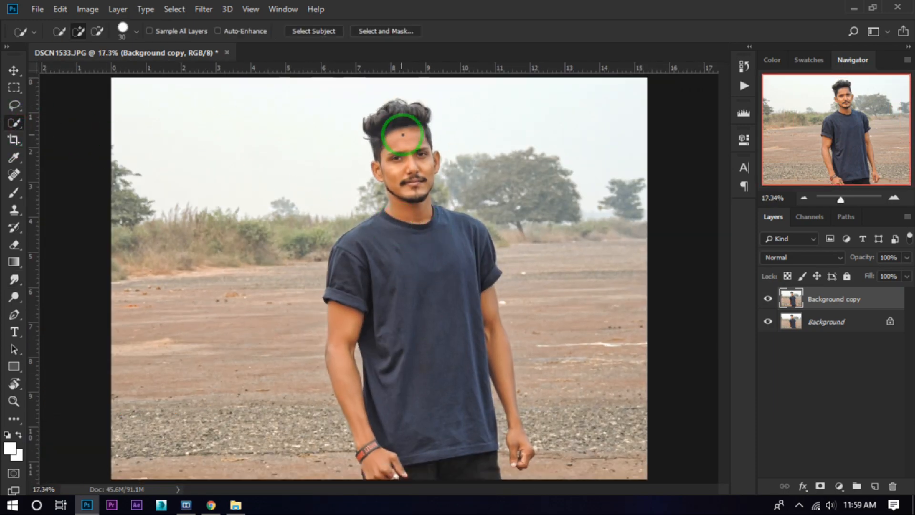
pyautogui.moveTo(403, 139)
pyautogui.mouseDown()
pyautogui.moveTo(433, 395)
pyautogui.moveTo(341, 318)
pyautogui.mouseUp()
pyautogui.moveTo(373, 472)
pyautogui.mouseDown()
pyautogui.moveTo(488, 270)
pyautogui.moveTo(525, 456)
pyautogui.mouseUp()
pyautogui.scroll(7, 369, 358)
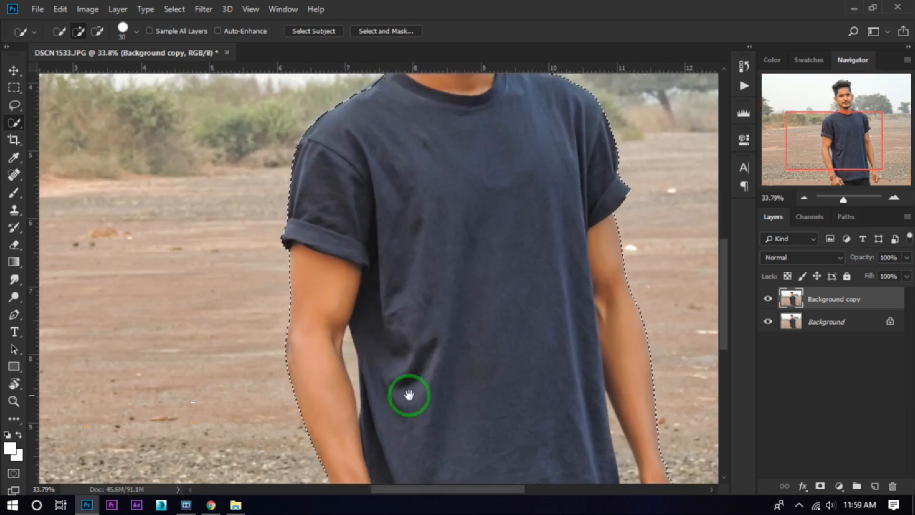
# Subtract the background gap between the shirt and the arm without the wristband from the selection, keeping the shirt edge selected
pyautogui.moveTo(408, 394); pyautogui.dragTo(383, 209)
pyautogui.moveTo(301, 289); pyautogui.dragTo(320, 365)
pyautogui.moveTo(453, 262)
pyautogui.mouseDown()
pyautogui.moveTo(435, 291)
pyautogui.moveTo(447, 372)
pyautogui.mouseUp()
pyautogui.moveTo(439, 289); pyautogui.dragTo(455, 347)
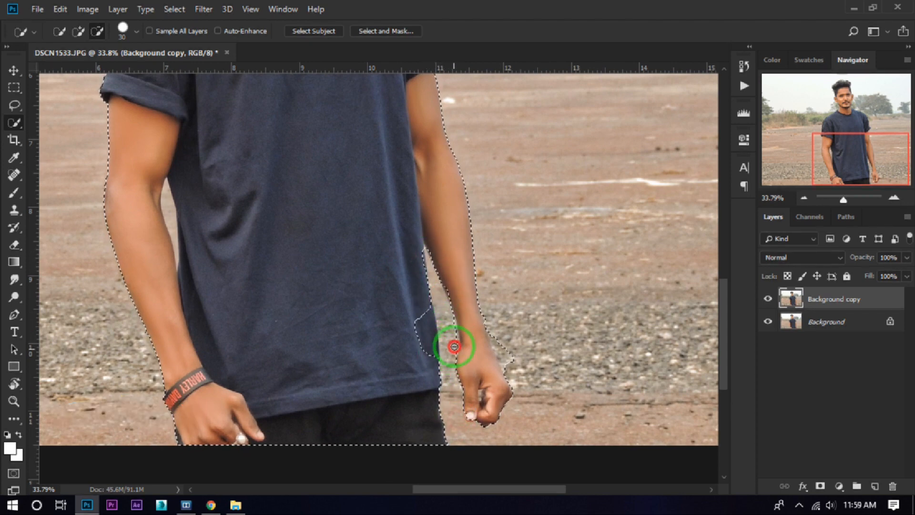
pyautogui.click(426, 351)
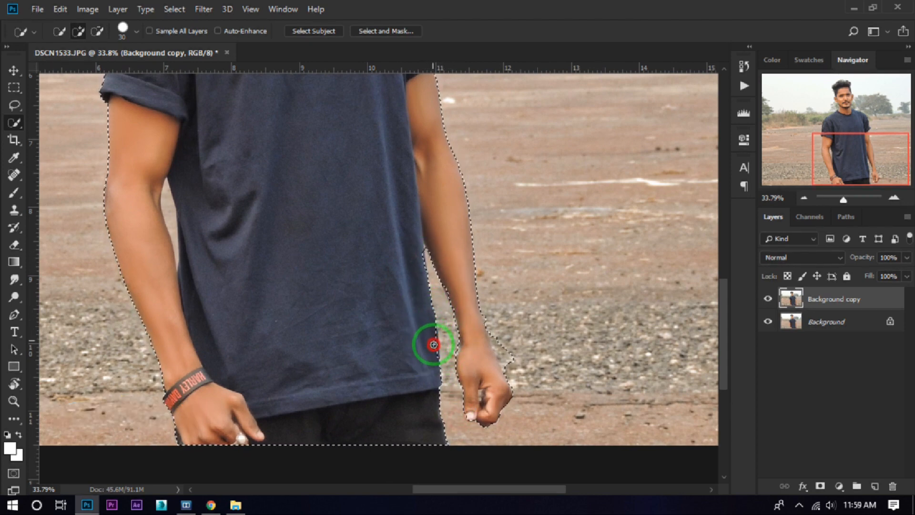
pyautogui.scroll(3, 407, 230)
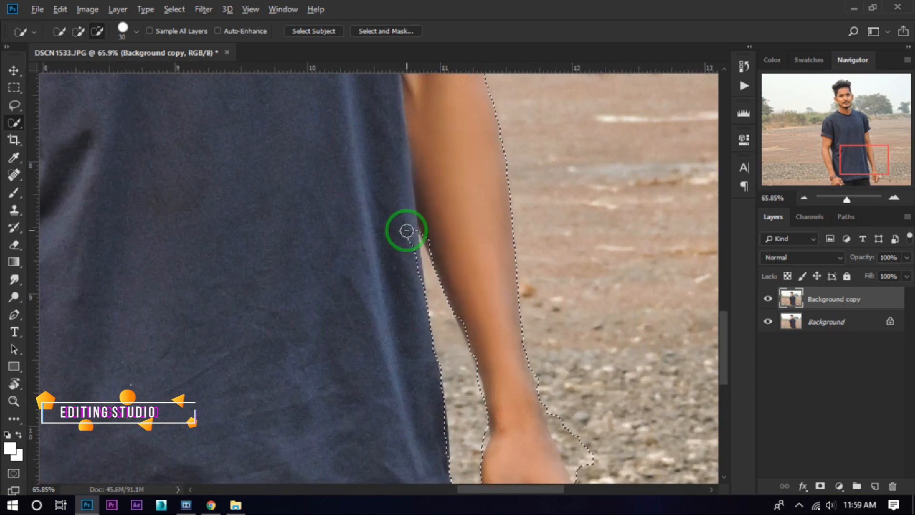
pyautogui.moveTo(401, 219)
pyautogui.mouseDown()
pyautogui.moveTo(399, 336)
pyautogui.moveTo(406, 242)
pyautogui.moveTo(416, 293)
pyautogui.moveTo(413, 206)
pyautogui.moveTo(446, 275)
pyautogui.moveTo(408, 229)
pyautogui.moveTo(418, 267)
pyautogui.mouseUp()
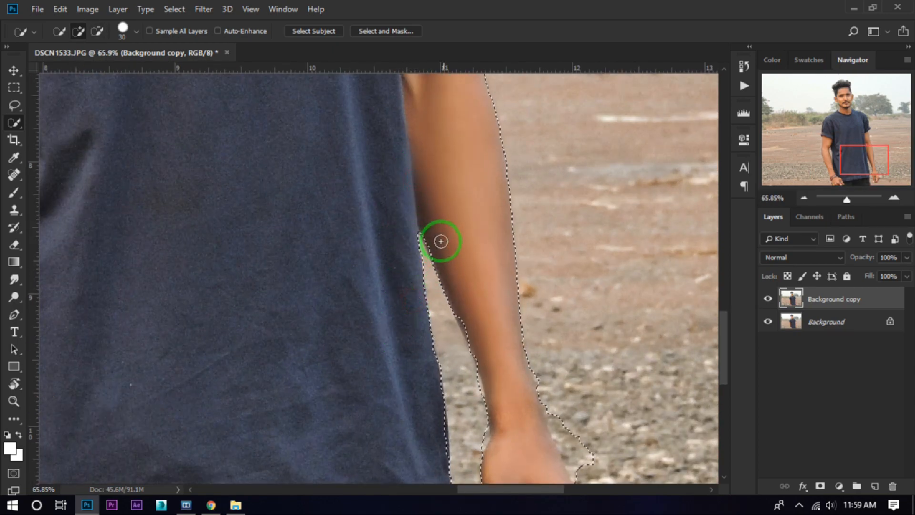
# Clean up the selection around the wrist and hand without the wristband using a brush size of 20, removing the stray gravel area
pyautogui.scroll(-3, 534, 392)
pyautogui.moveTo(533, 393); pyautogui.dragTo(484, 313)
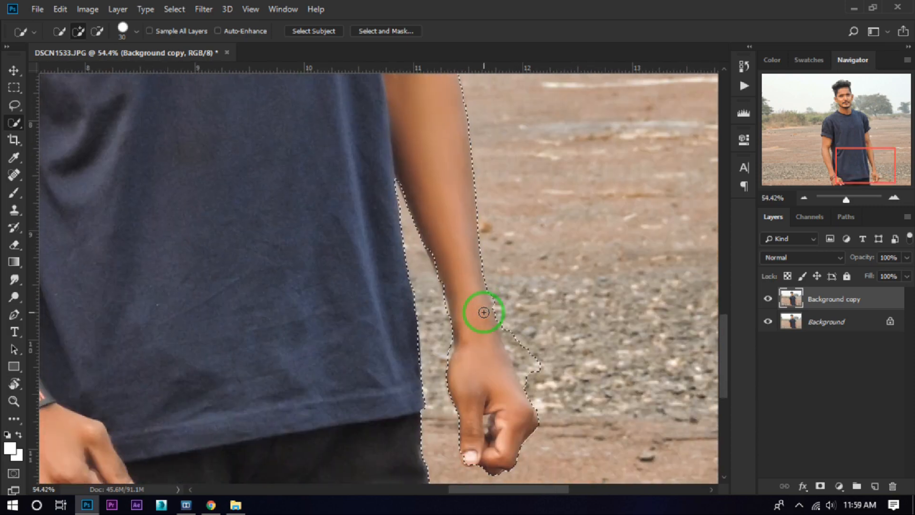
pyautogui.scroll(6, 470, 254)
pyautogui.press('[')
pyautogui.moveTo(447, 247)
pyautogui.mouseDown()
pyautogui.moveTo(433, 230)
pyautogui.moveTo(458, 285)
pyautogui.mouseUp()
pyautogui.moveTo(454, 329); pyautogui.dragTo(464, 347)
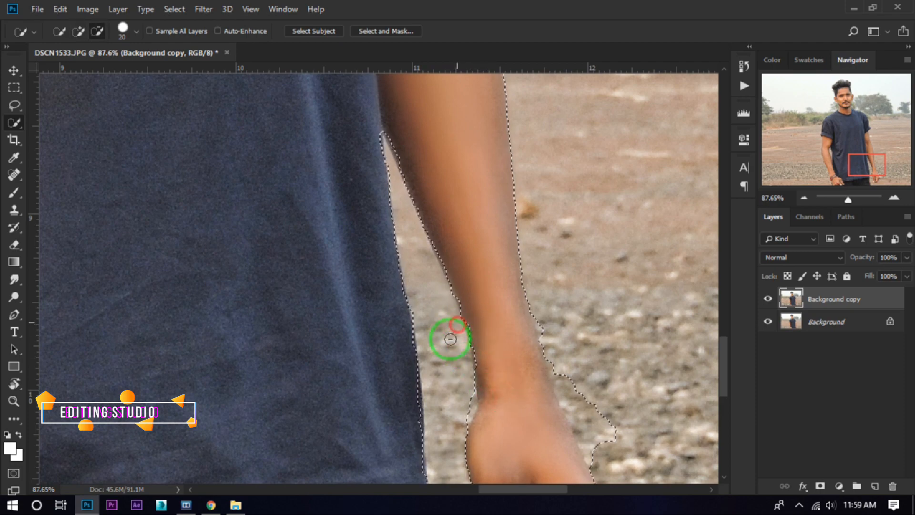
pyautogui.moveTo(477, 422); pyautogui.dragTo(427, 270)
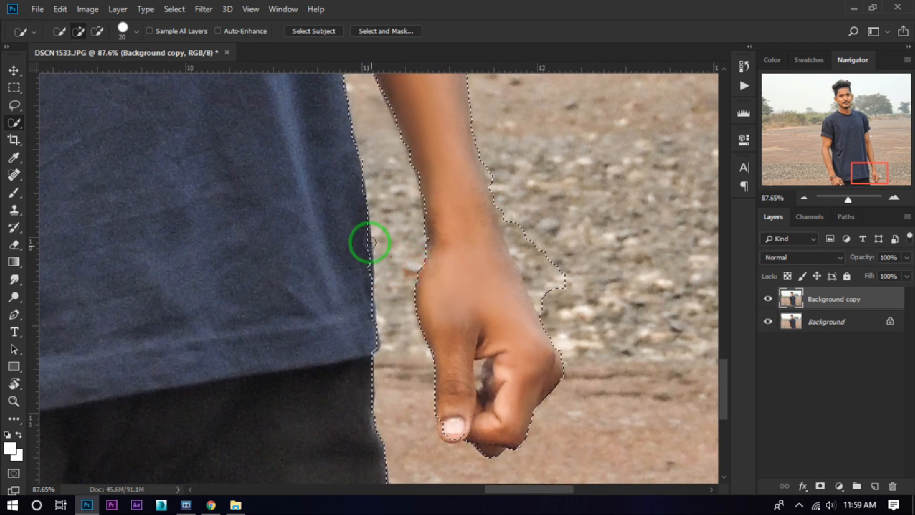
pyautogui.moveTo(357, 237); pyautogui.dragTo(358, 274)
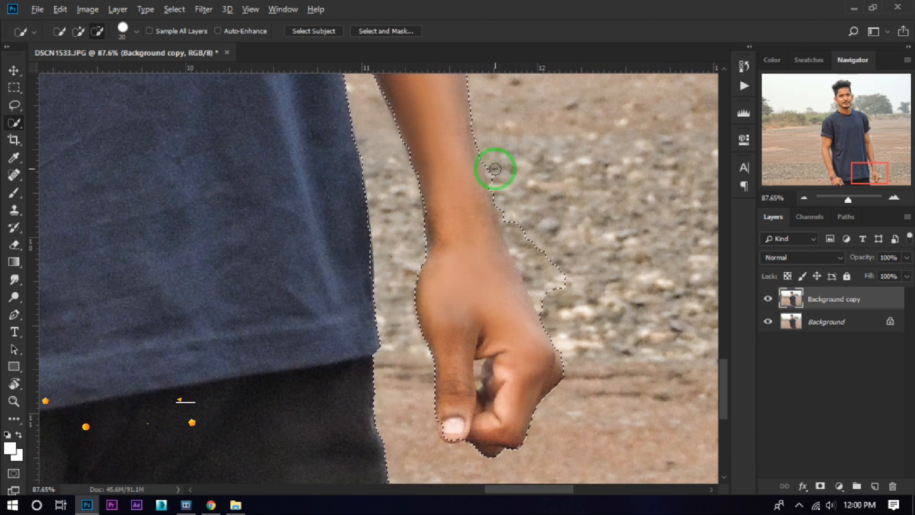
pyautogui.moveTo(496, 206)
pyautogui.mouseDown()
pyautogui.moveTo(558, 323)
pyautogui.moveTo(541, 275)
pyautogui.mouseUp()
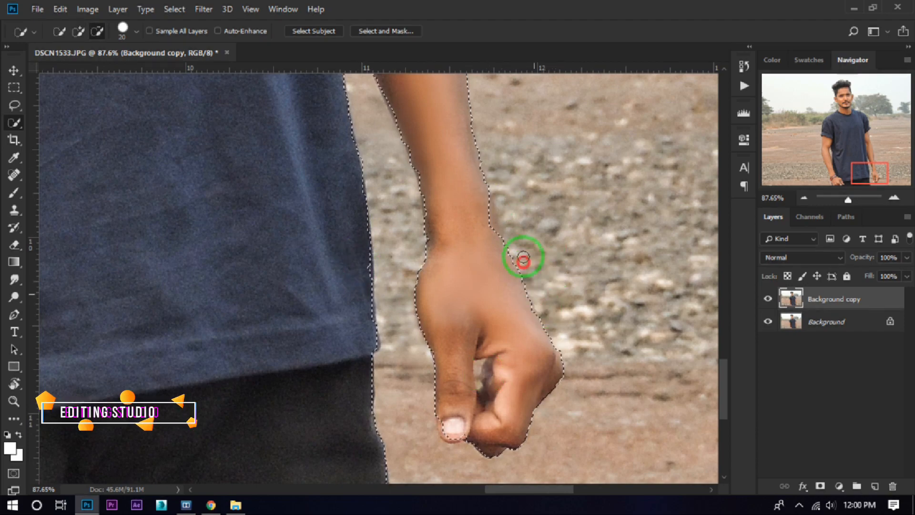
# Subtract the background gap between the shirt and the wristband arm from the selection
pyautogui.scroll(-3, 490, 230)
pyautogui.moveTo(282, 188); pyautogui.dragTo(521, 257)
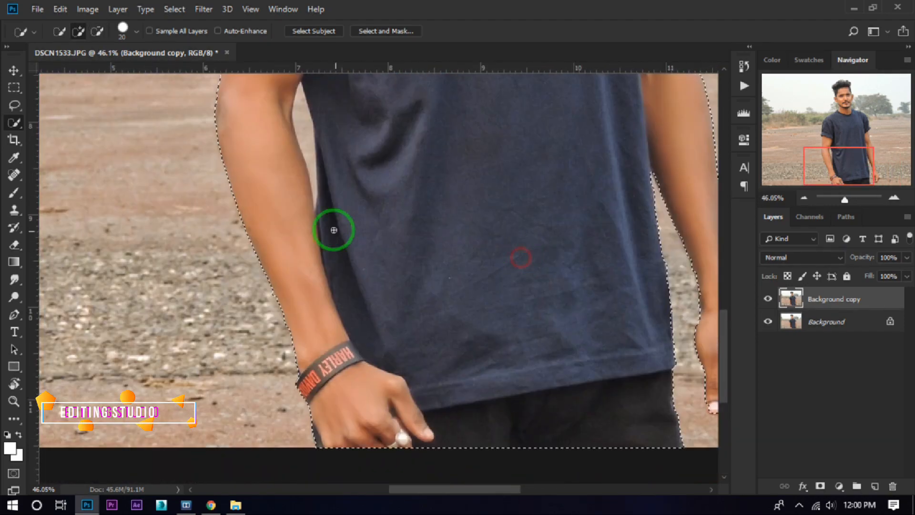
pyautogui.scroll(3, 306, 153)
pyautogui.moveTo(309, 122); pyautogui.dragTo(310, 235)
pyautogui.moveTo(296, 165)
pyautogui.keyDown('alt'); pyautogui.mouseDown()
pyautogui.moveTo(311, 348)
pyautogui.moveTo(325, 378)
pyautogui.moveTo(325, 343)
pyautogui.moveTo(335, 352)
pyautogui.moveTo(330, 386)
pyautogui.moveTo(348, 342)
pyautogui.moveTo(326, 411)
pyautogui.moveTo(333, 343)
pyautogui.moveTo(326, 400)
pyautogui.moveTo(305, 353)
pyautogui.moveTo(311, 401)
pyautogui.mouseUp(); pyautogui.keyUp('alt')
pyautogui.scroll(-3, 313, 279)
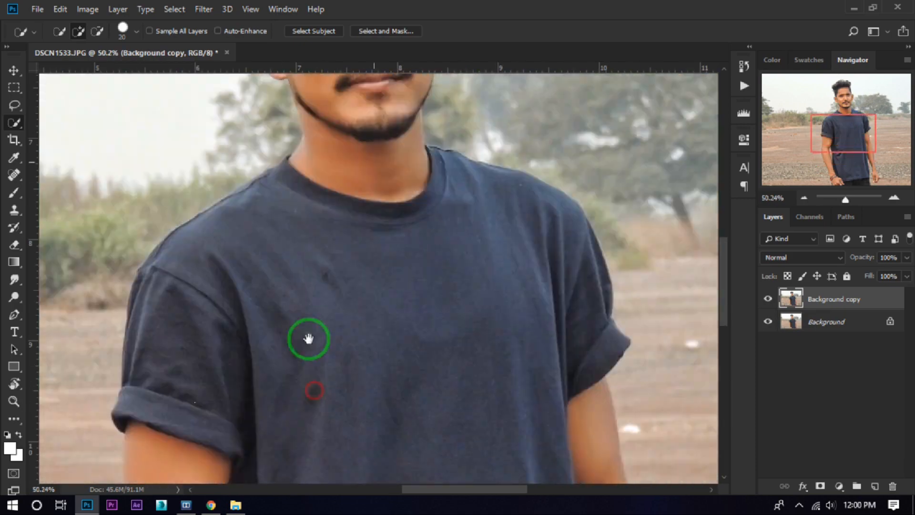
# Refine the hair edges in Select and Mask with the Refine Edge Brush at size 20 and accept the refined selection
pyautogui.scroll(6, 306, 332)
pyautogui.click(180, 12)
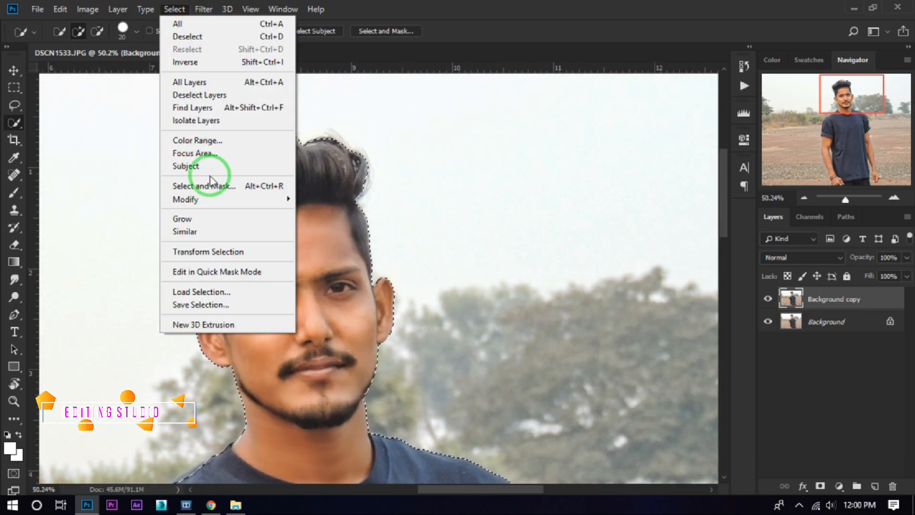
pyautogui.click(206, 184)
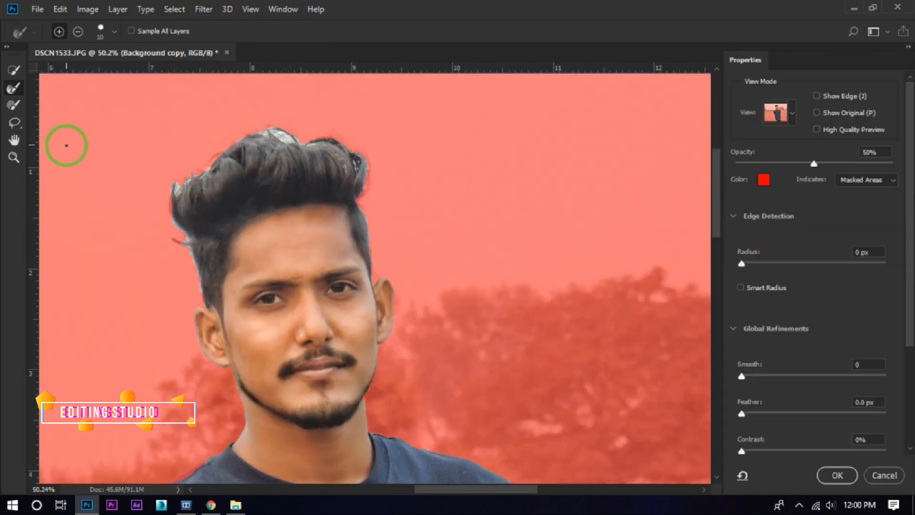
pyautogui.press(']')
pyautogui.scroll(2, 181, 267)
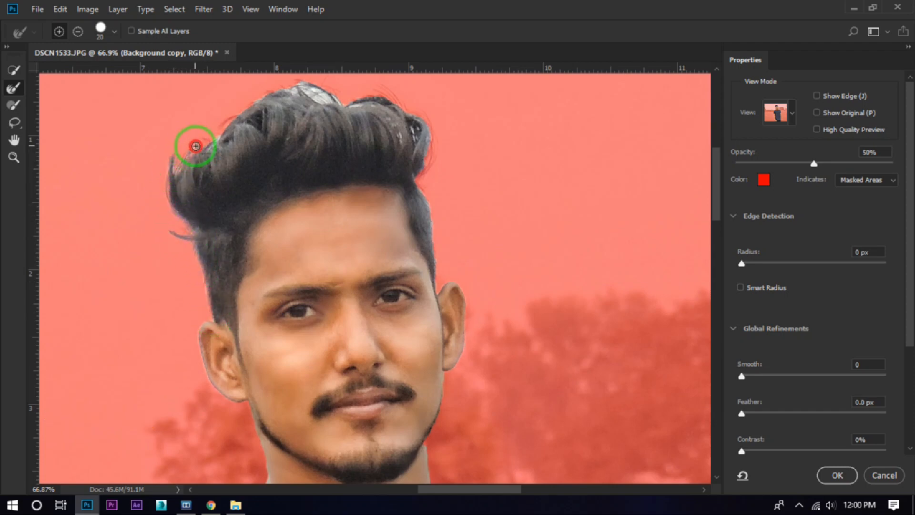
pyautogui.moveTo(213, 126)
pyautogui.mouseDown()
pyautogui.moveTo(296, 86)
pyautogui.moveTo(336, 94)
pyautogui.mouseUp()
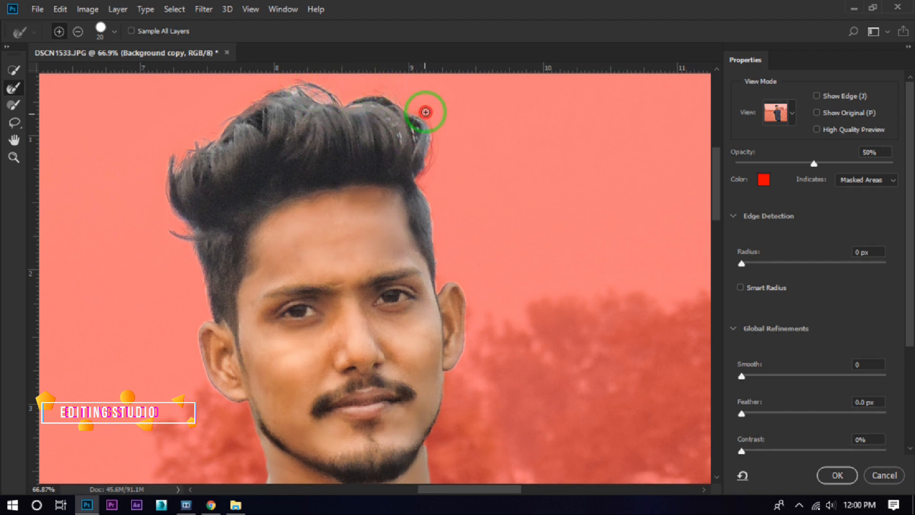
pyautogui.moveTo(425, 220); pyautogui.dragTo(424, 166)
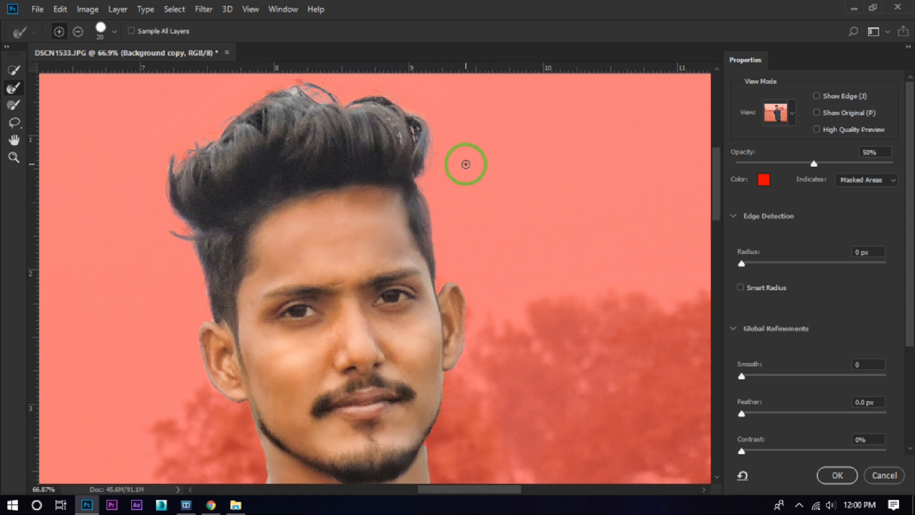
pyautogui.scroll(-6, 289, 129)
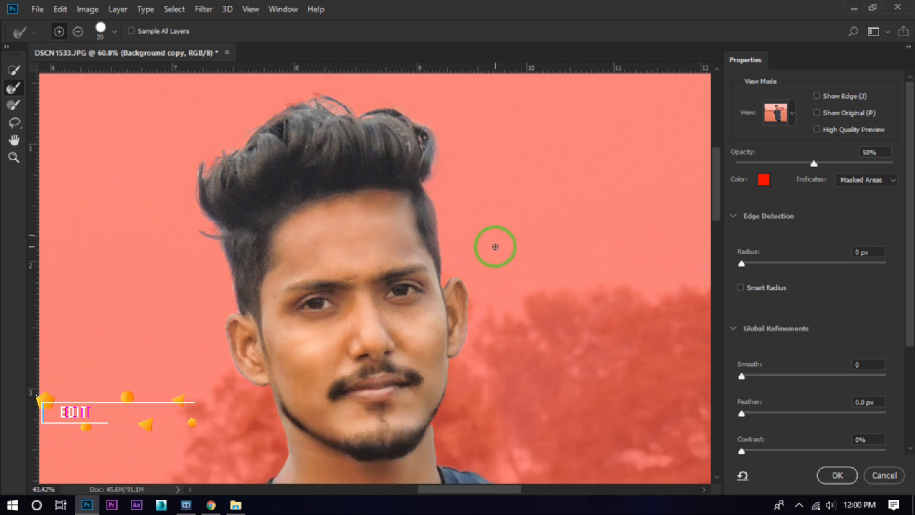
pyautogui.click(838, 476)
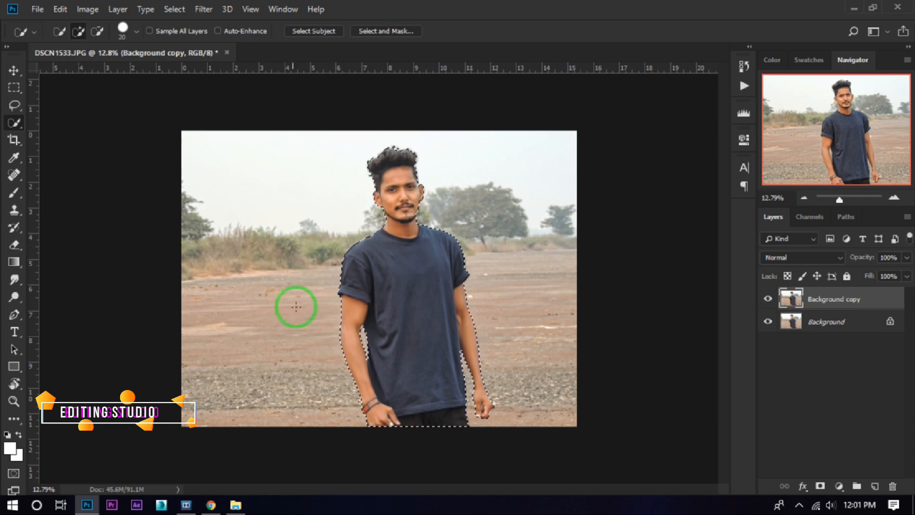
# Cut the man out by adding and applying a layer mask on Background copy, and hide the Background layer
pyautogui.click(821, 486)
pyautogui.rightClick(823, 298)
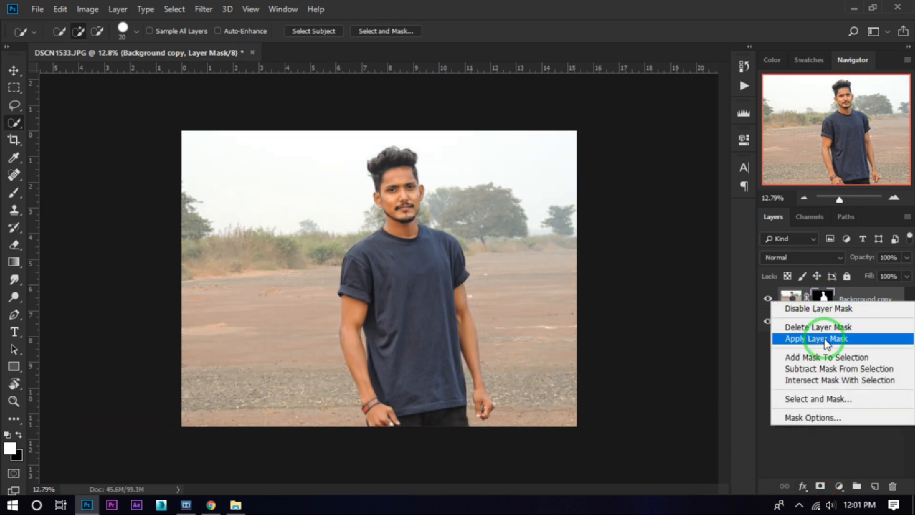
pyautogui.click(808, 338)
pyautogui.click(768, 322)
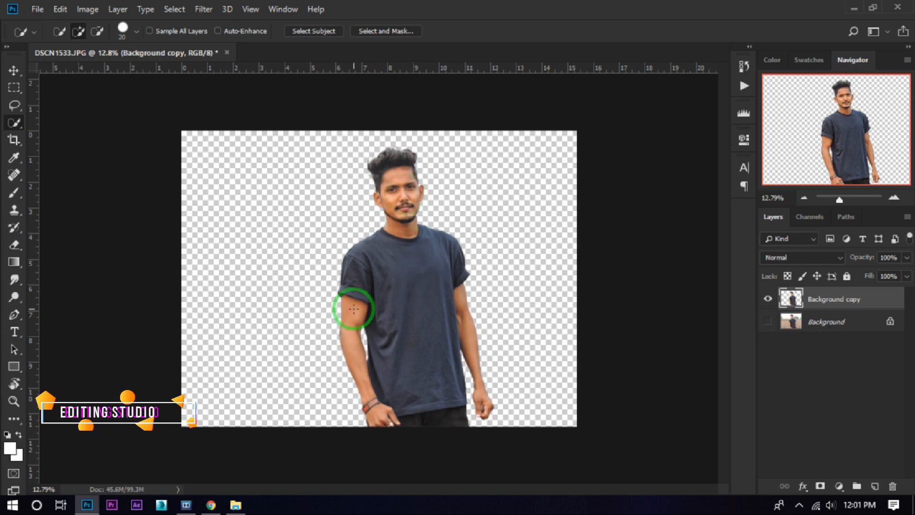
pyautogui.click(14, 70)
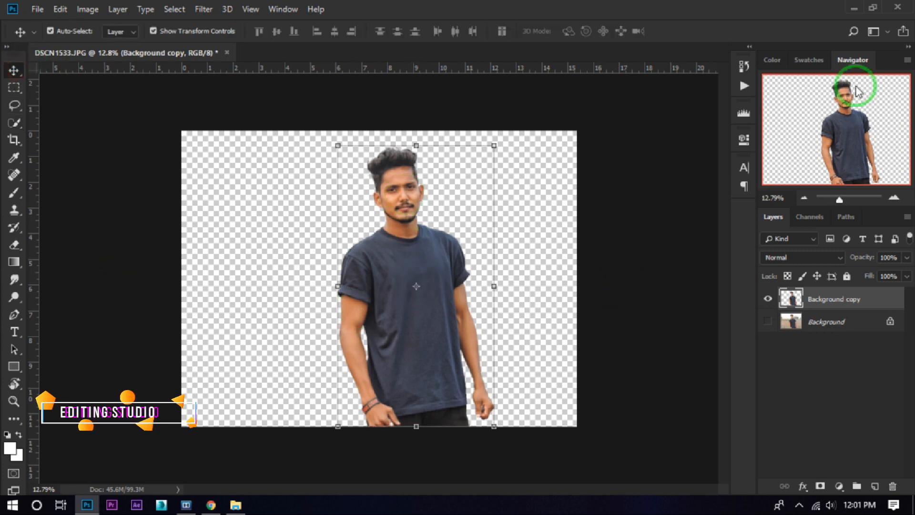
# Open BACKGROUND.png from the New folder on the desktop as its own Photoshop document
pyautogui.click(854, 9)
pyautogui.click(760, 59)
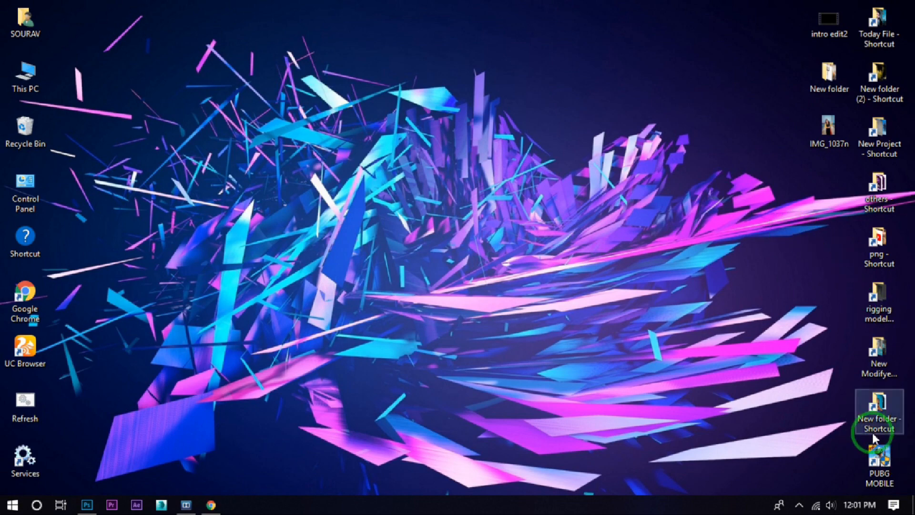
pyautogui.doubleClick(879, 406)
pyautogui.click(760, 60)
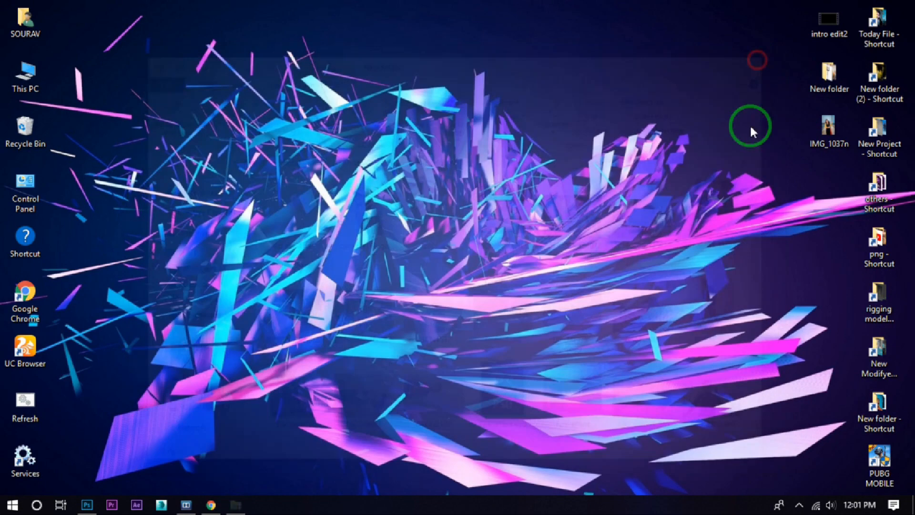
pyautogui.doubleClick(833, 82)
pyautogui.moveTo(292, 219); pyautogui.dragTo(366, 181)
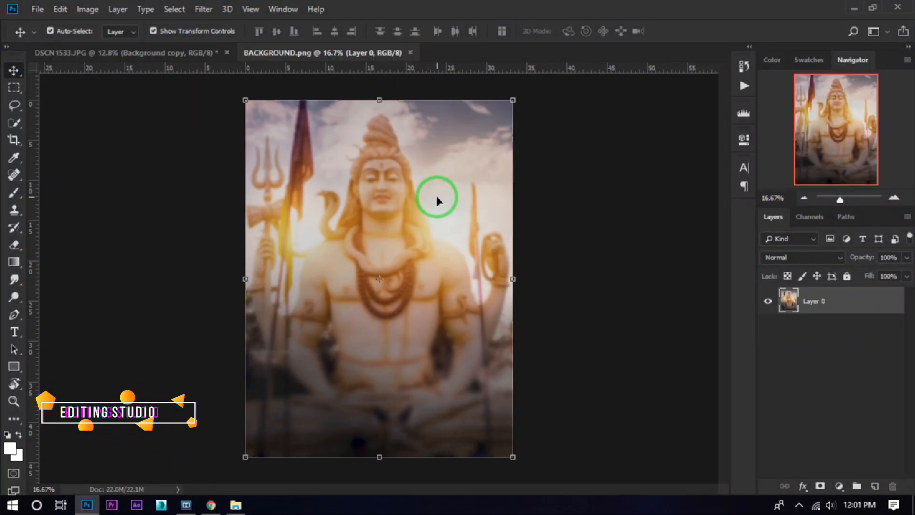
# Bring the cut-out man into BACKGROUND.png, then scale him down and place him in front of the statue
pyautogui.moveTo(436, 196); pyautogui.dragTo(164, 53)
pyautogui.moveTo(415, 234); pyautogui.dragTo(371, 263)
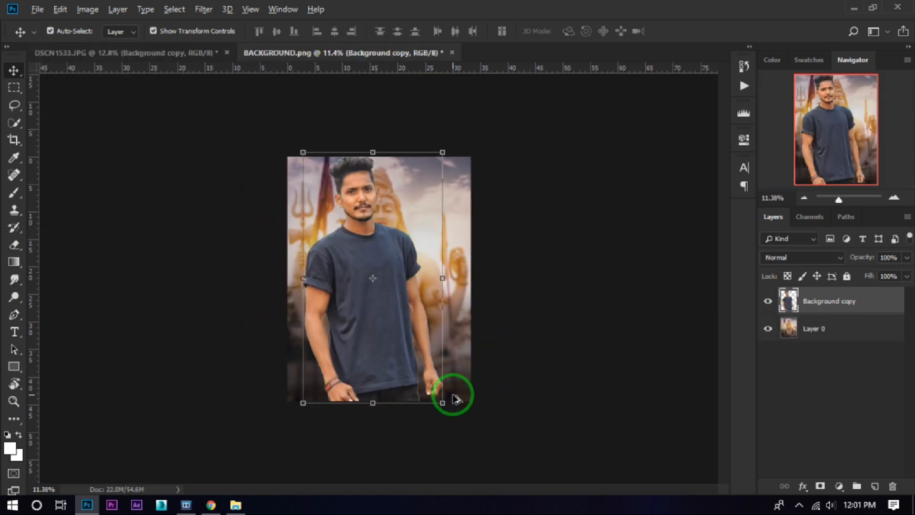
pyautogui.moveTo(442, 403); pyautogui.dragTo(425, 370)
pyautogui.moveTo(384, 308); pyautogui.dragTo(404, 339)
pyautogui.moveTo(447, 409); pyautogui.dragTo(456, 424)
pyautogui.moveTo(463, 192); pyautogui.dragTo(468, 198)
pyautogui.moveTo(405, 282); pyautogui.dragTo(405, 290)
pyautogui.click(605, 32)
pyautogui.click(520, 143)
# Scale the man down to about 76% and position him at the bottom edge of the statue picture
pyautogui.scroll(6, 378, 272)
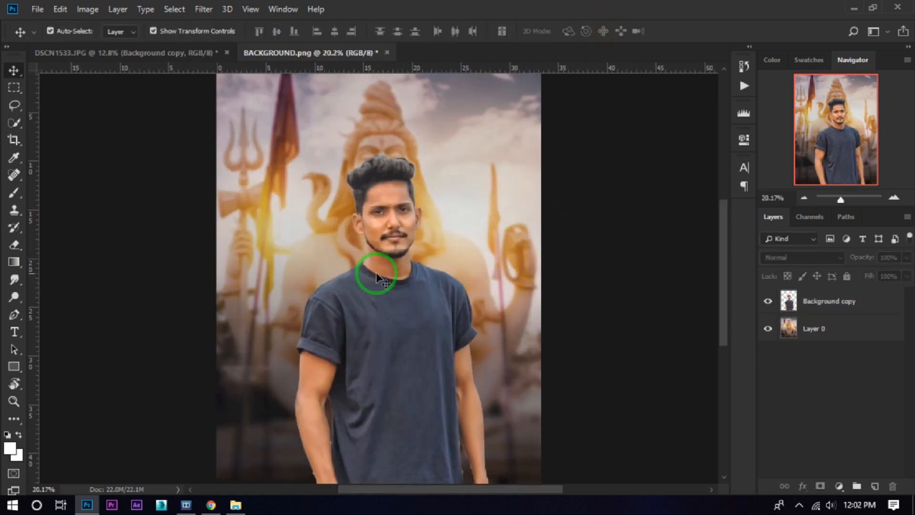
pyautogui.scroll(-4, 378, 287)
pyautogui.click(414, 380)
pyautogui.moveTo(462, 457); pyautogui.dragTo(442, 425)
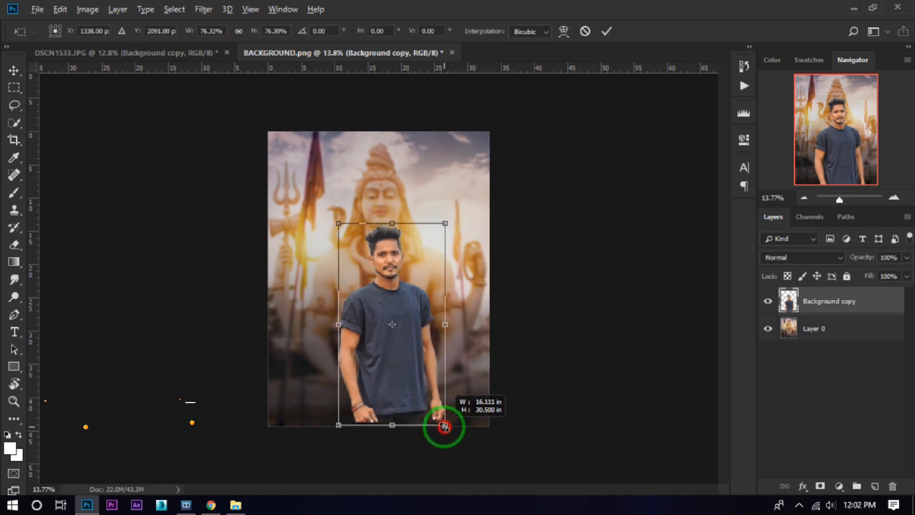
pyautogui.moveTo(424, 370); pyautogui.dragTo(418, 385)
pyautogui.click(606, 31)
# Move the man slightly higher in front of the statue and deselect his layer
pyautogui.scroll(2, 367, 283)
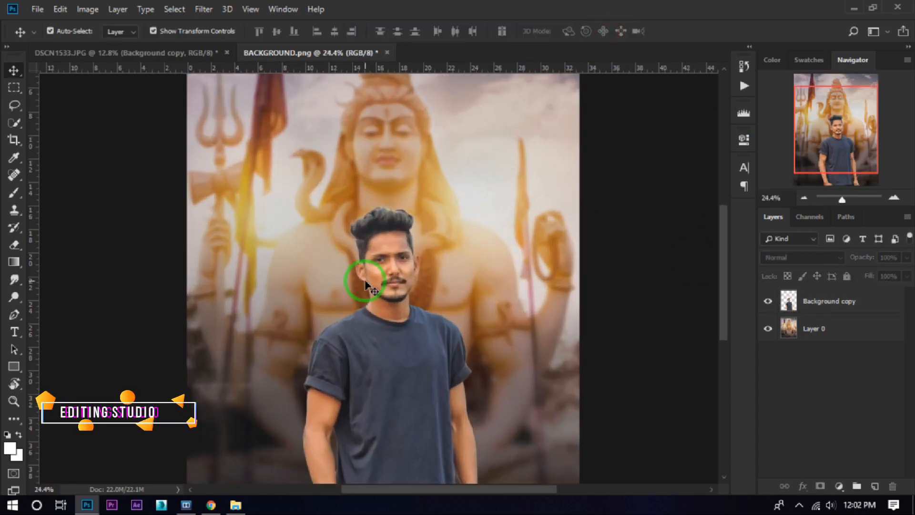
pyautogui.scroll(-3, 403, 238)
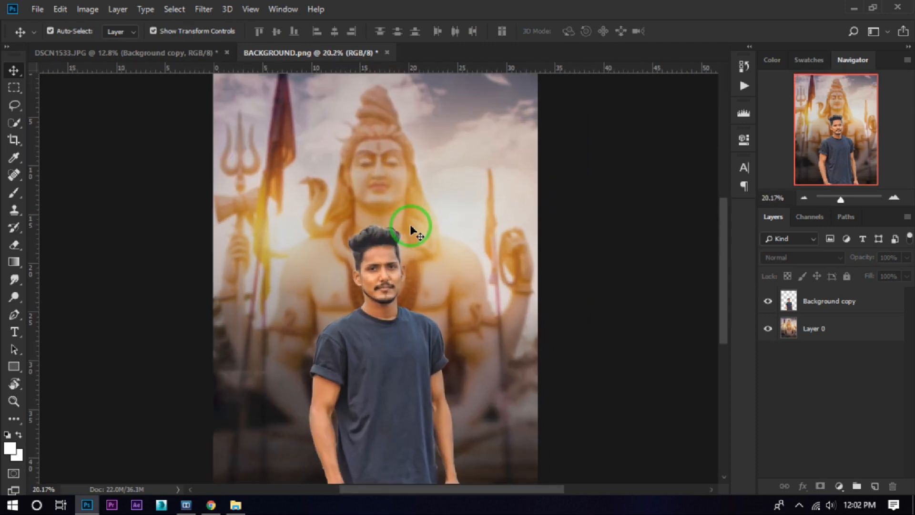
pyautogui.click(394, 361)
pyautogui.moveTo(393, 361); pyautogui.dragTo(409, 291)
pyautogui.scroll(2, 396, 239)
pyautogui.scroll(-2, 381, 184)
pyautogui.click(540, 265)
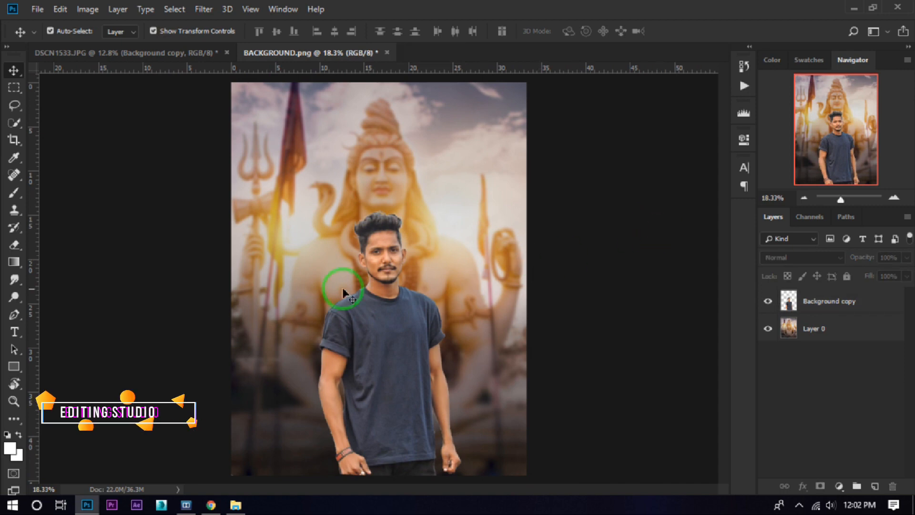
# Load the man's outline as a selection, darken his hair edge with the Burn tool at Midtones, 22% exposure, and deselect
pyautogui.scroll(10, 380, 245)
pyautogui.click(885, 307)
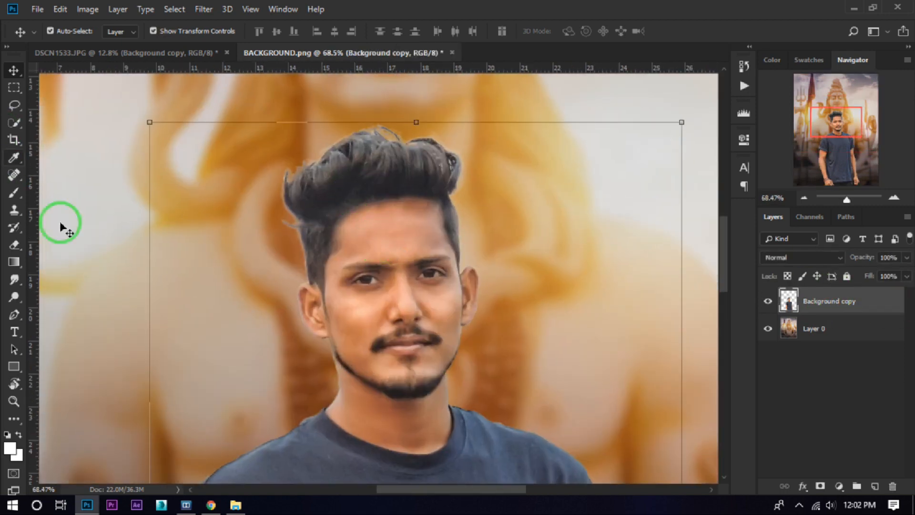
pyautogui.keyDown('ctrl'); pyautogui.click(789, 300); pyautogui.keyUp('ctrl')
pyautogui.moveTo(14, 297)
pyautogui.mouseDown()
pyautogui.moveTo(61, 301)
pyautogui.moveTo(75, 312)
pyautogui.mouseUp()
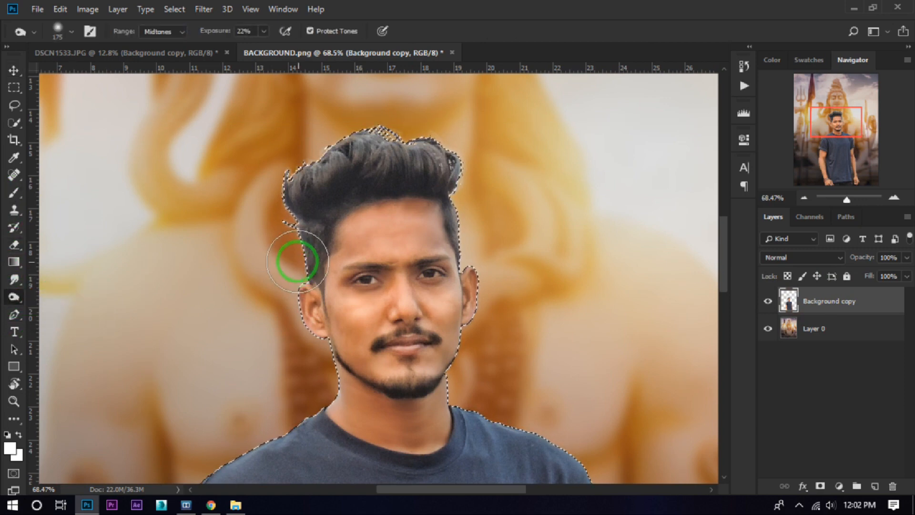
pyautogui.moveTo(289, 261)
pyautogui.mouseDown()
pyautogui.moveTo(291, 154)
pyautogui.moveTo(314, 139)
pyautogui.moveTo(412, 112)
pyautogui.moveTo(490, 182)
pyautogui.moveTo(485, 249)
pyautogui.moveTo(482, 205)
pyautogui.moveTo(447, 128)
pyautogui.moveTo(426, 115)
pyautogui.moveTo(309, 125)
pyautogui.moveTo(272, 170)
pyautogui.mouseUp()
pyautogui.click(13, 71)
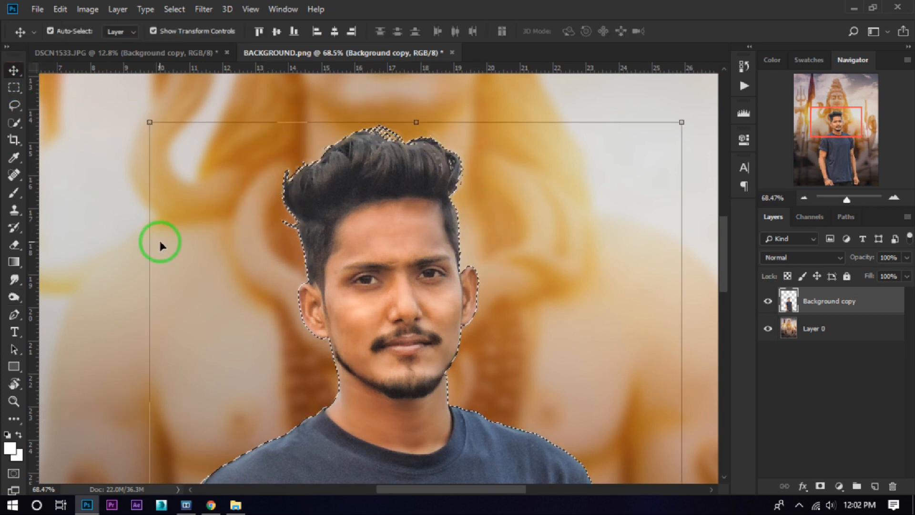
pyautogui.hotkey('ctrl', 'd')
# Examine the man's hair, face and outline against the blurred statue background
pyautogui.scroll(-4, 411, 204)
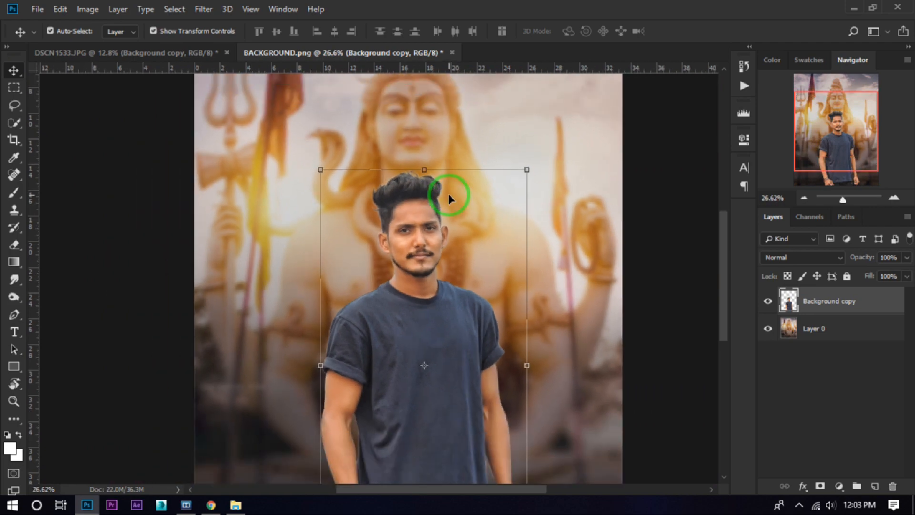
pyautogui.scroll(6, 379, 231)
pyautogui.scroll(-3, 392, 216)
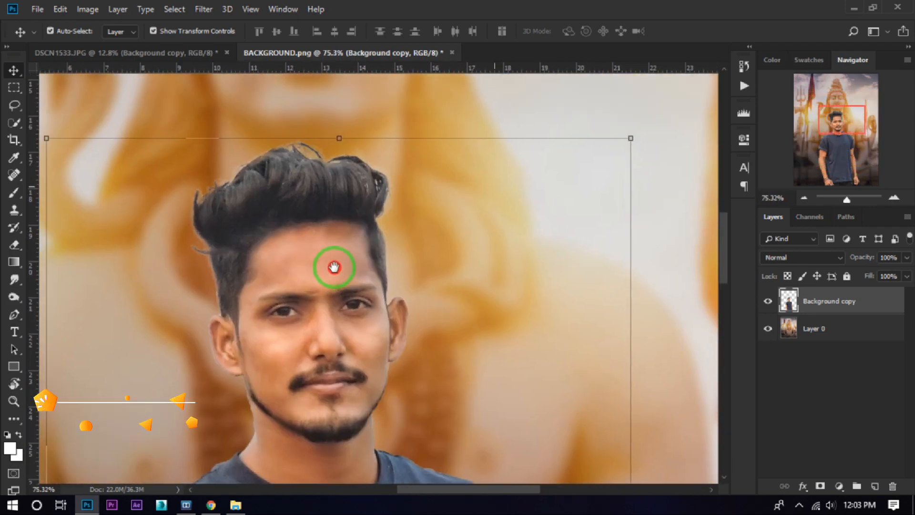
pyautogui.scroll(-2, 334, 266)
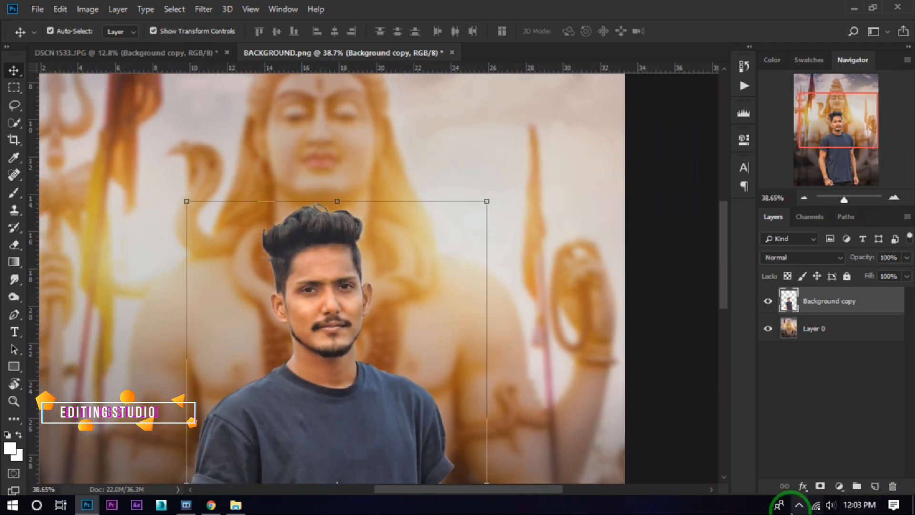
pyautogui.moveTo(803, 484)
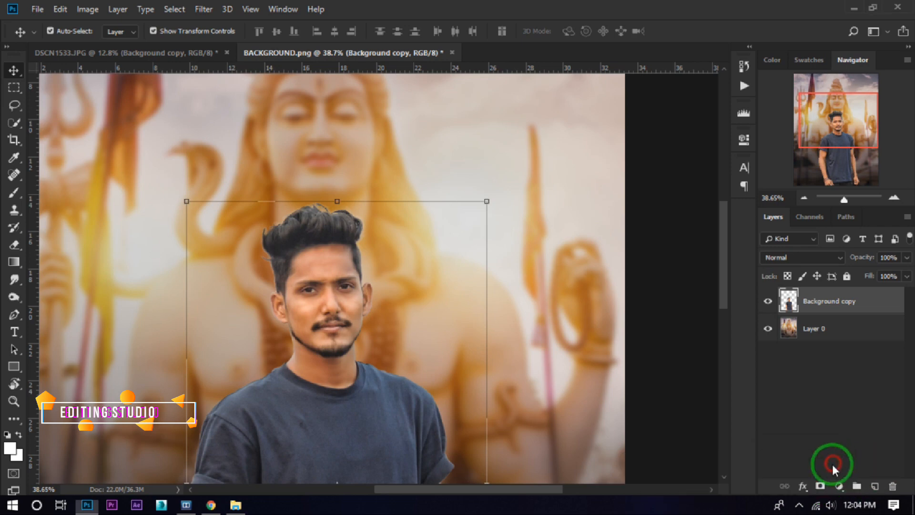
pyautogui.scroll(-2, 347, 307)
pyautogui.scroll(3, 326, 277)
pyautogui.scroll(-2, 326, 278)
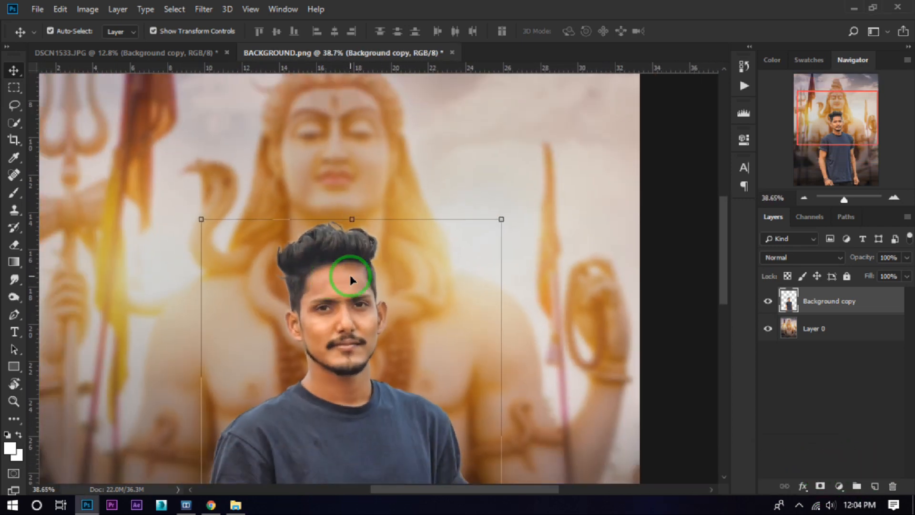
pyautogui.scroll(-2, 351, 273)
pyautogui.scroll(1, 381, 286)
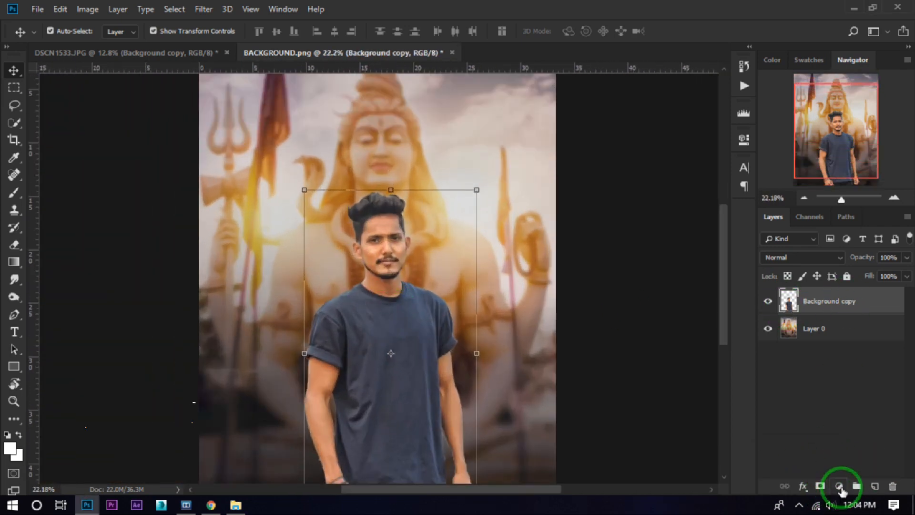
# Add a Curves adjustment layer above the man's layer and open its properties
pyautogui.click(840, 486)
pyautogui.click(832, 314)
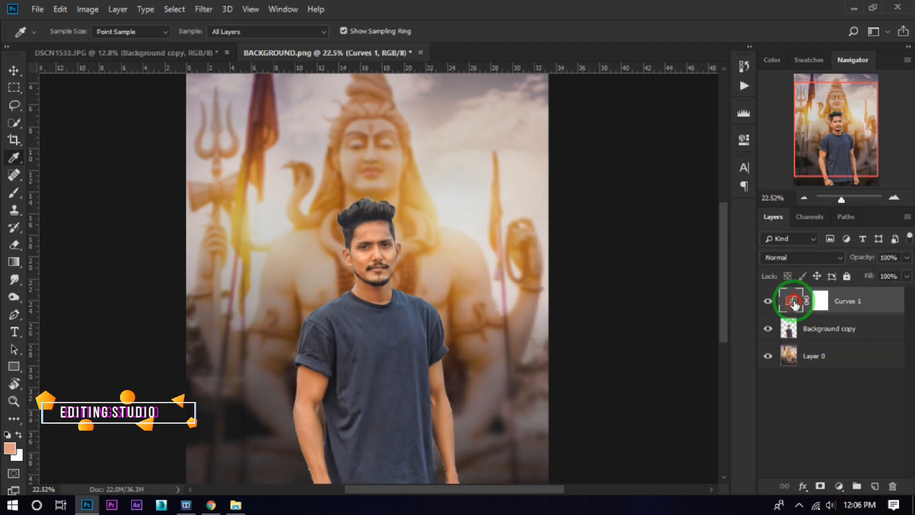
pyautogui.doubleClick(793, 301)
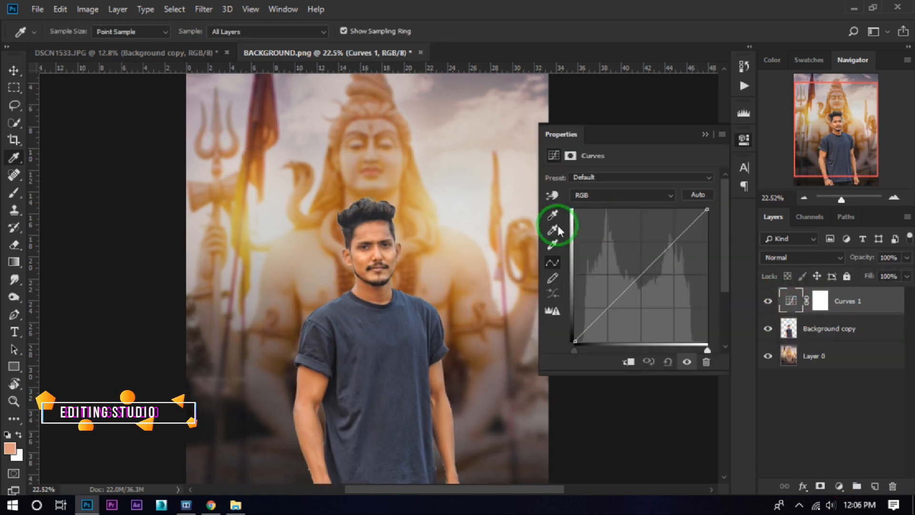
pyautogui.click(553, 215)
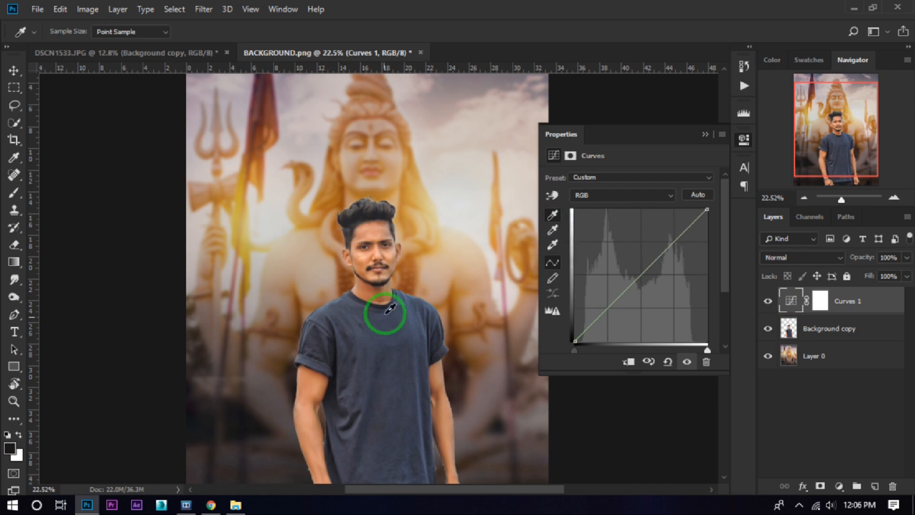
pyautogui.doubleClick(555, 219)
pyautogui.press('Escape')
# Set the Curves target shadow color to 161518, save it as default, and sample the black point on the man's hair
pyautogui.click(791, 302)
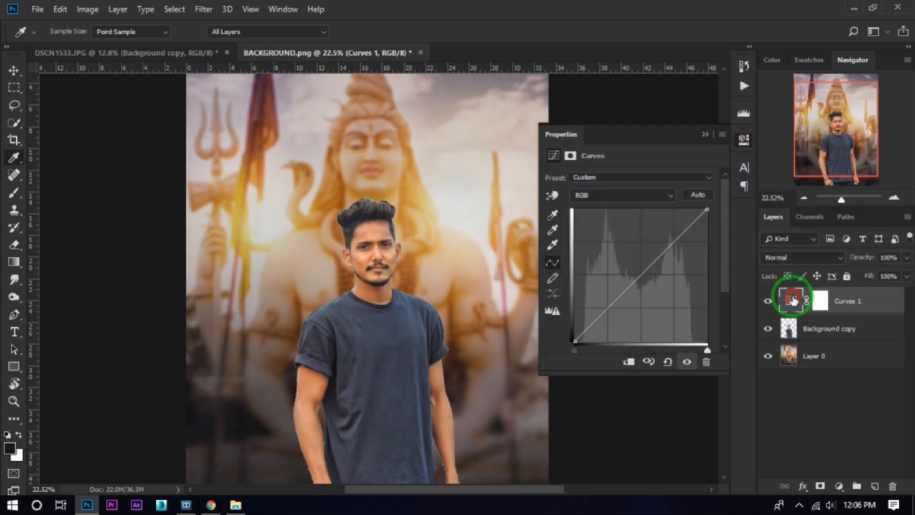
pyautogui.doubleClick(553, 216)
pyautogui.click(221, 415)
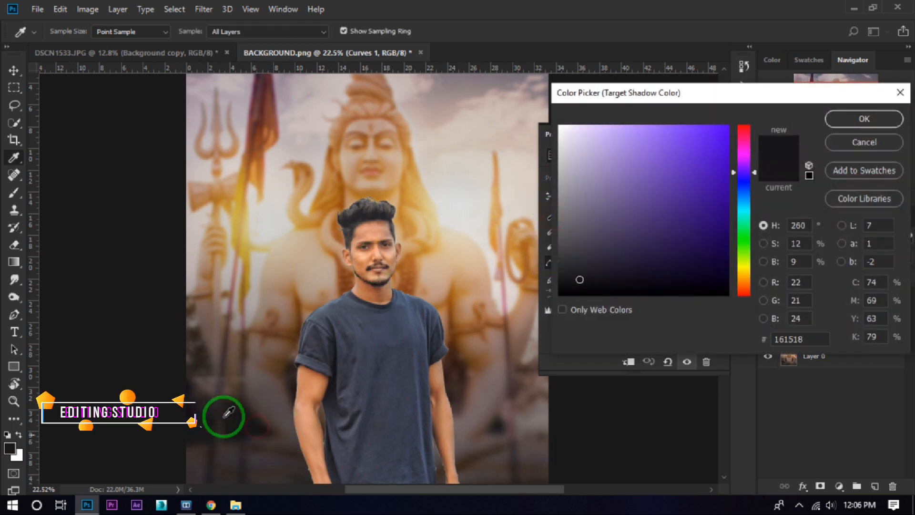
pyautogui.click(865, 119)
pyautogui.click(399, 194)
pyautogui.scroll(4, 372, 213)
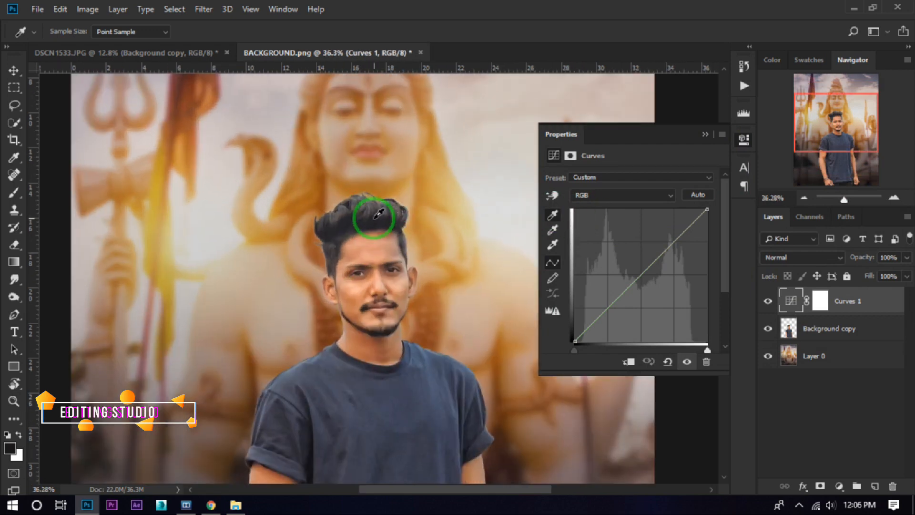
pyautogui.scroll(-4, 378, 222)
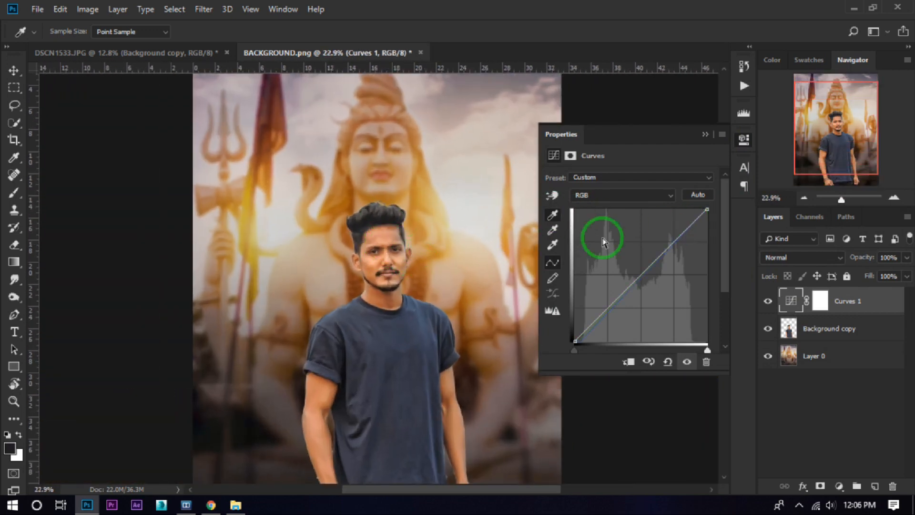
# Try a Curves target midtone color of 81767b, saved as default and applied to the man's face
pyautogui.click(556, 231)
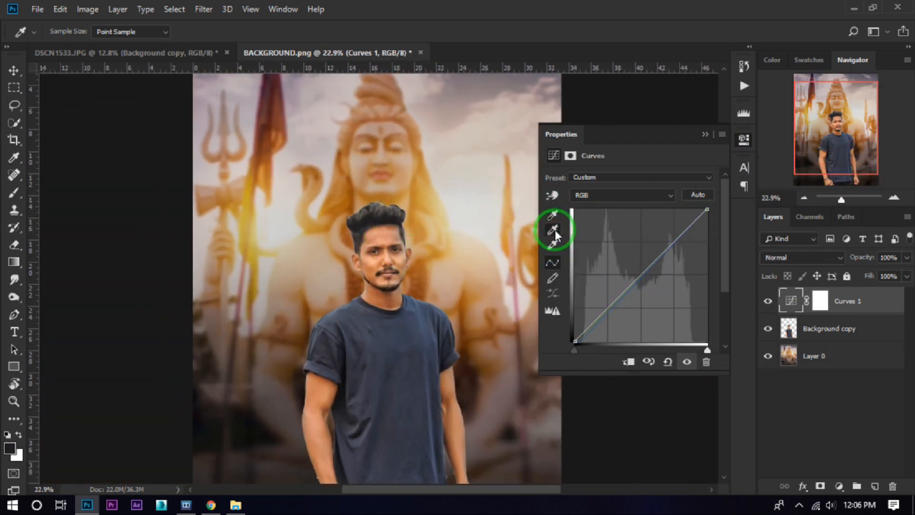
pyautogui.doubleClick(555, 230)
pyautogui.click(341, 92)
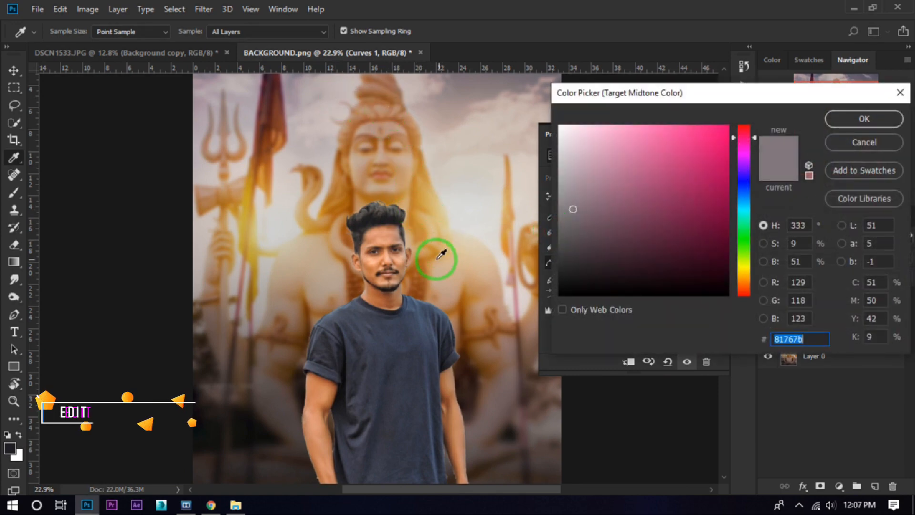
pyautogui.click(854, 119)
pyautogui.click(408, 196)
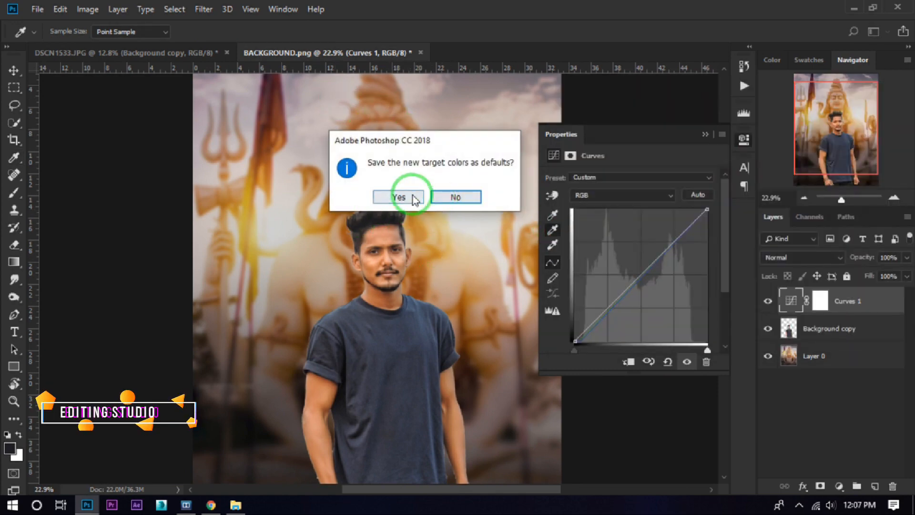
pyautogui.click(389, 234)
pyautogui.hotkey('ctrl', 'z')
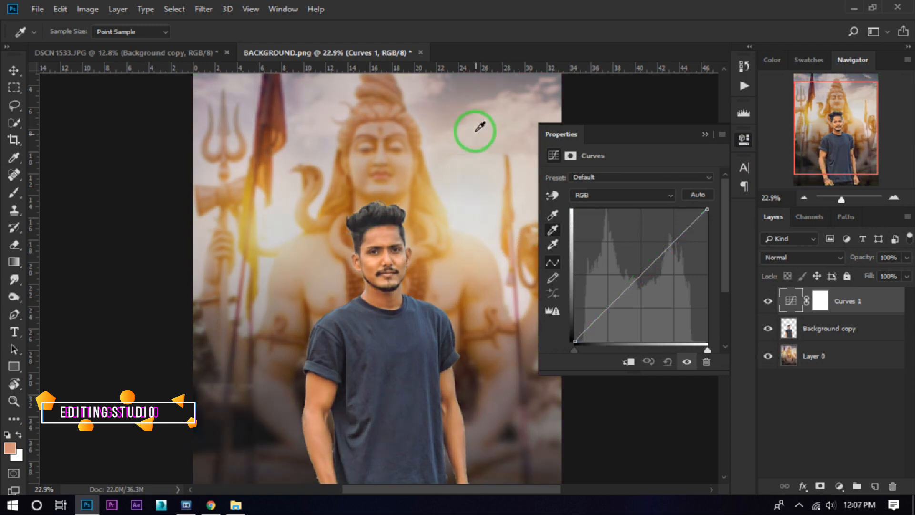
# Set the Curves target midtone color by sampling the dark clouds in the sky and save the target colors as defaults
pyautogui.doubleClick(552, 231)
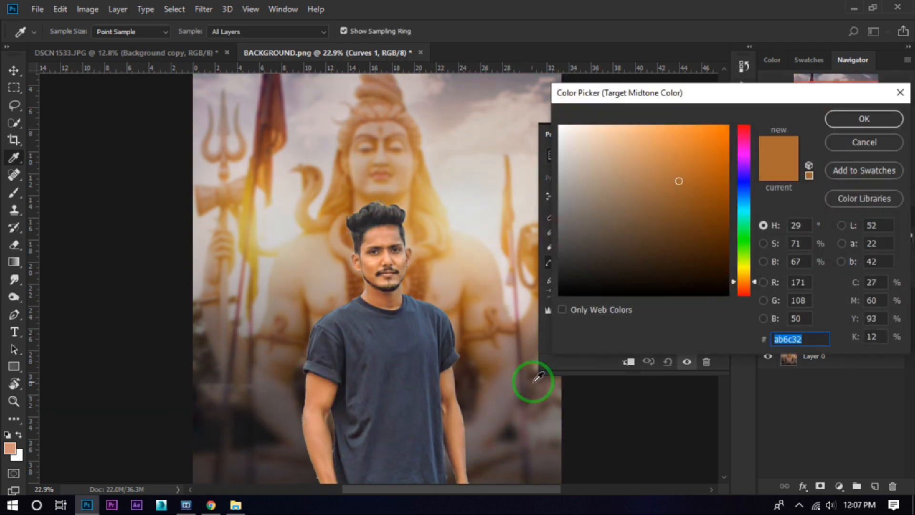
pyautogui.click(509, 75)
pyautogui.click(839, 125)
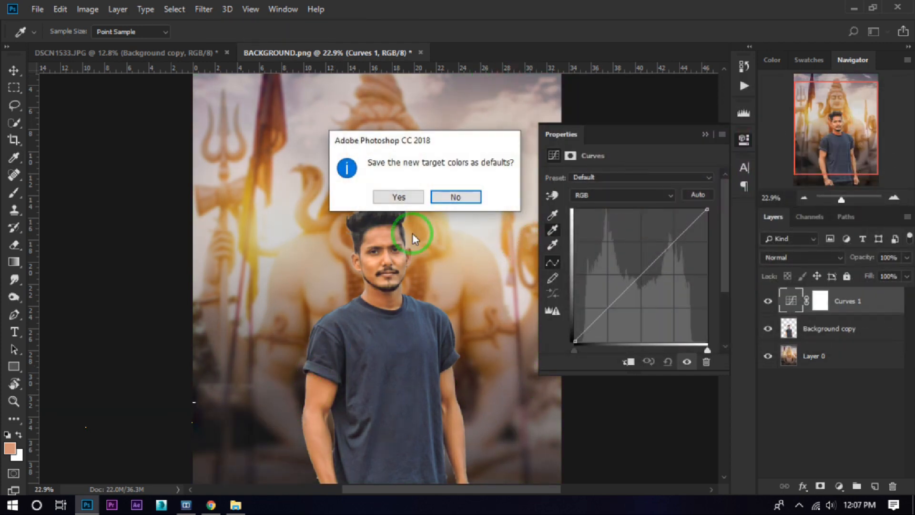
pyautogui.click(405, 196)
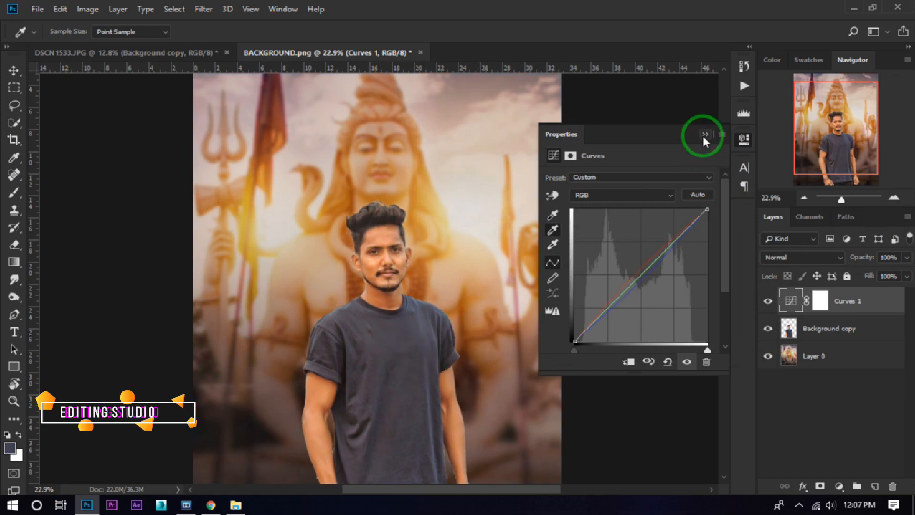
# Fine-tune the Red, Green and Blue channel curves of the adjustment layer around their midpoints
pyautogui.click(667, 199)
pyautogui.click(613, 218)
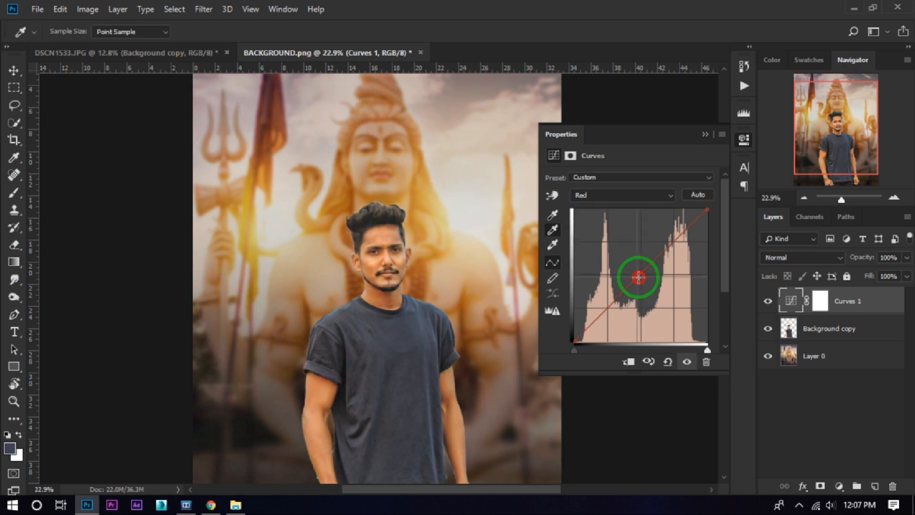
pyautogui.click(621, 200)
pyautogui.click(604, 230)
pyautogui.moveTo(634, 267); pyautogui.dragTo(645, 278)
pyautogui.click(623, 195)
pyautogui.click(602, 238)
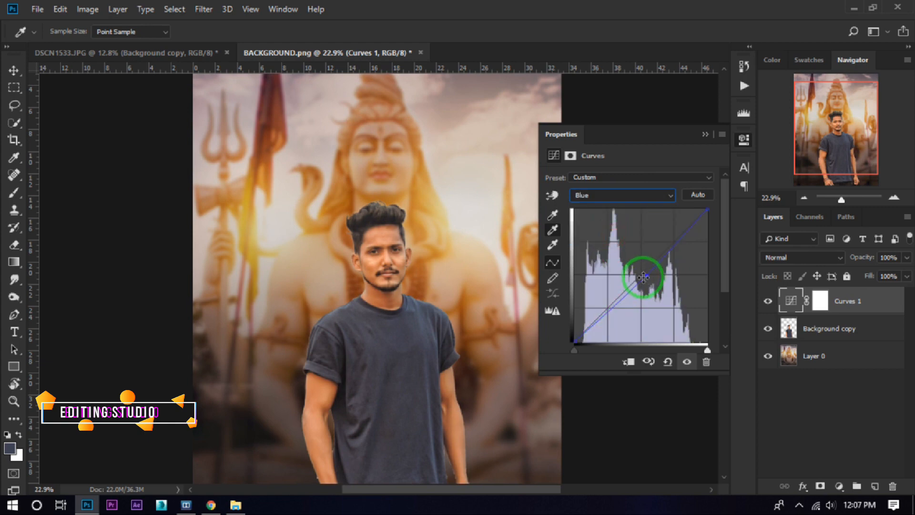
pyautogui.moveTo(649, 279); pyautogui.dragTo(646, 277)
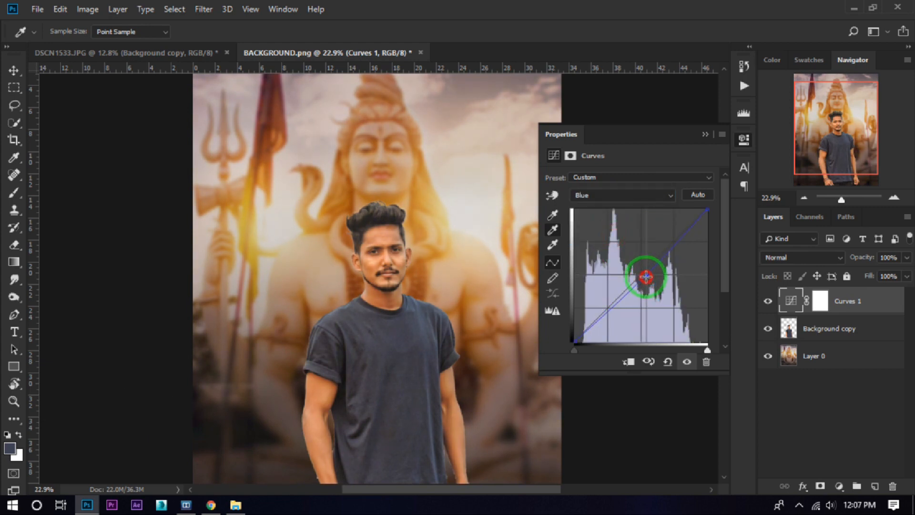
# Clip the Curves 1 adjustment to the Background copy layer and toggle its visibility to compare the result
pyautogui.click(705, 135)
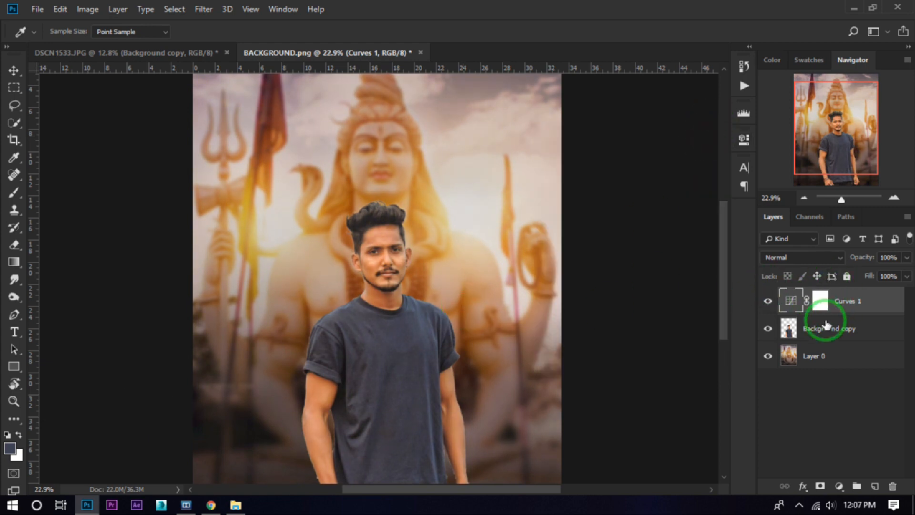
pyautogui.doubleClick(791, 300)
pyautogui.click(628, 363)
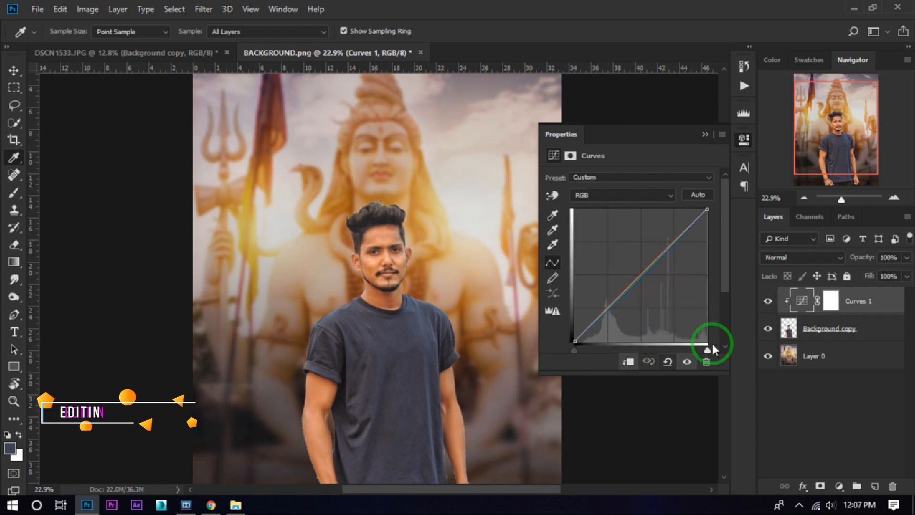
pyautogui.click(705, 135)
pyautogui.click(768, 301)
pyautogui.click(769, 302)
# Deepen the man's shadows by moving the black point of the Curves 1 RGB curve slightly inward
pyautogui.doubleClick(804, 301)
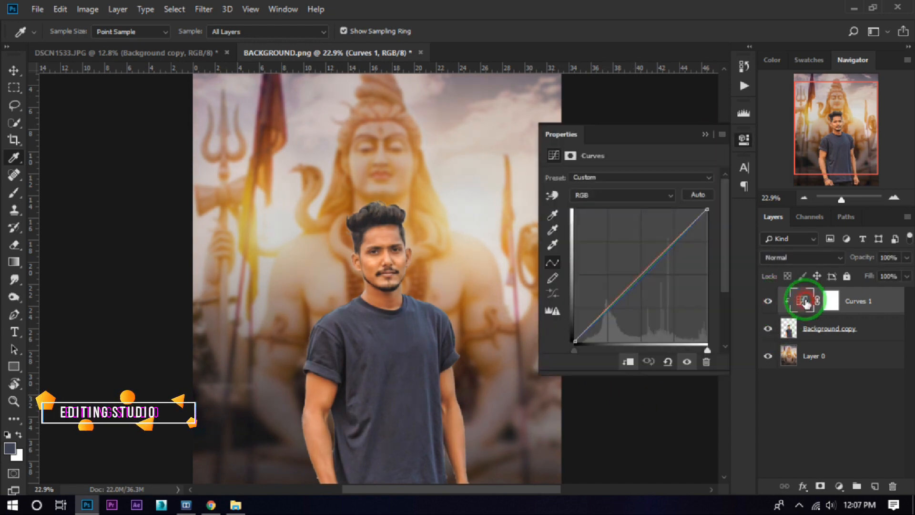
pyautogui.moveTo(574, 351); pyautogui.dragTo(580, 352)
pyautogui.click(708, 134)
pyautogui.scroll(-4, 375, 227)
pyautogui.scroll(4, 354, 249)
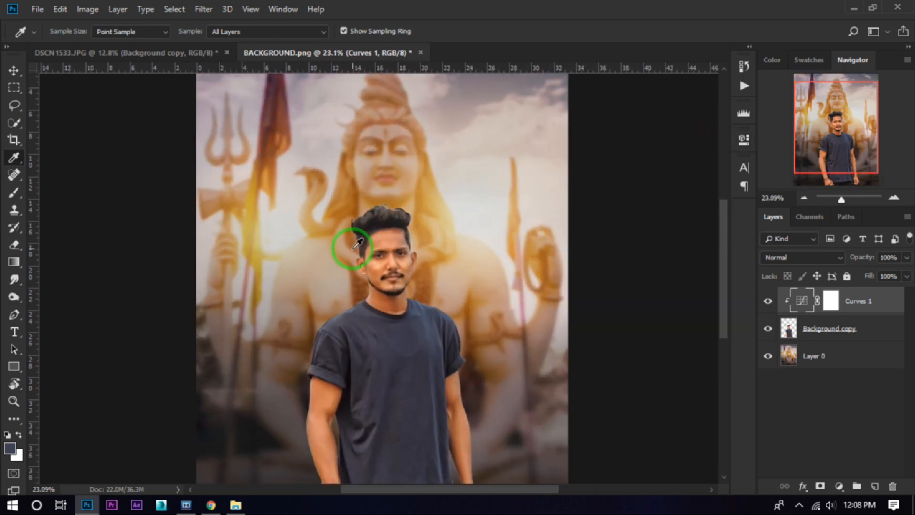
# Merge the Curves 1 adjustment with the Background copy layer
pyautogui.click(14, 67)
pyautogui.click(128, 174)
pyautogui.scroll(-1, 411, 245)
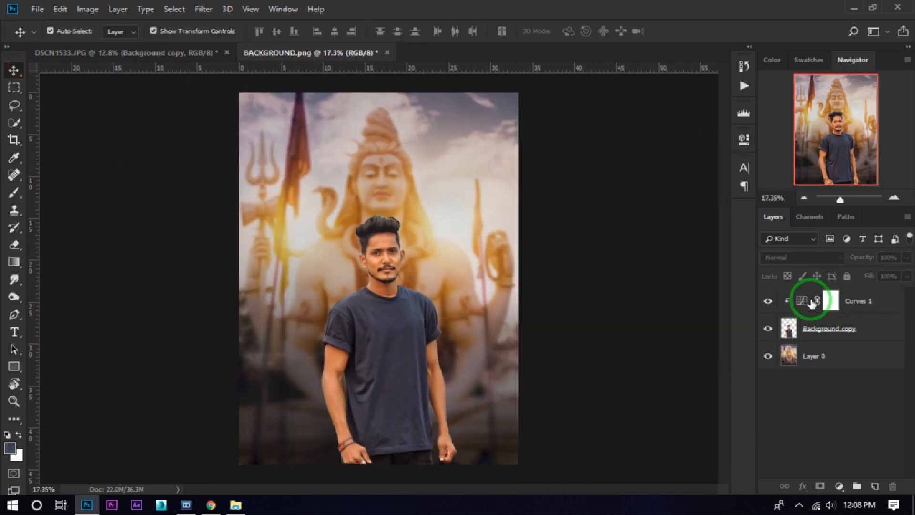
pyautogui.click(812, 303)
pyautogui.keyDown('shift'); pyautogui.click(832, 330); pyautogui.keyUp('shift')
pyautogui.hotkey('ctrl', 'e')
# Set up the Smudge tool with a brush from hair_brush_set_by_para_vine at 47% strength
pyautogui.scroll(2, 615, 227)
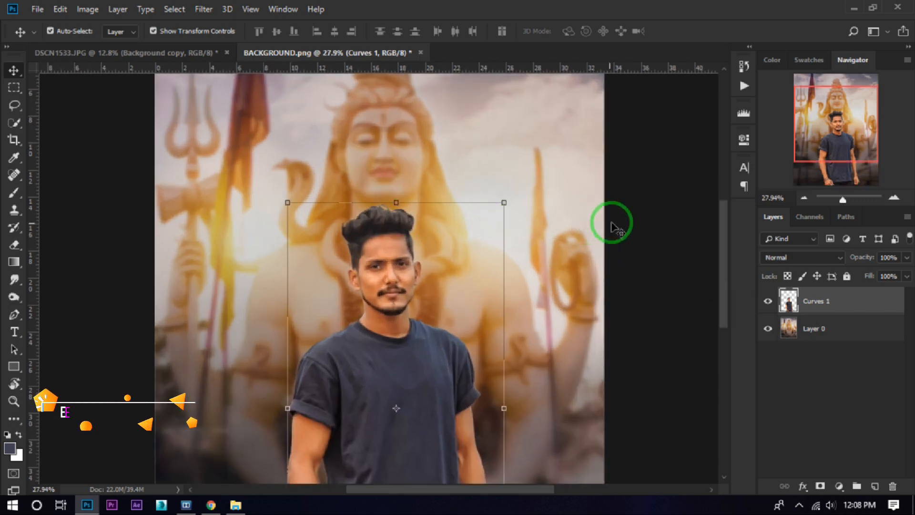
pyautogui.click(15, 279)
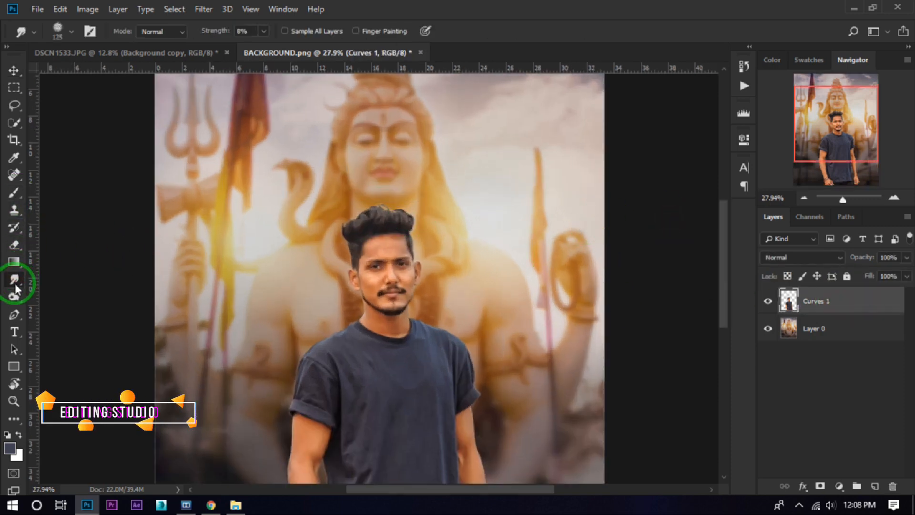
pyautogui.click(59, 31)
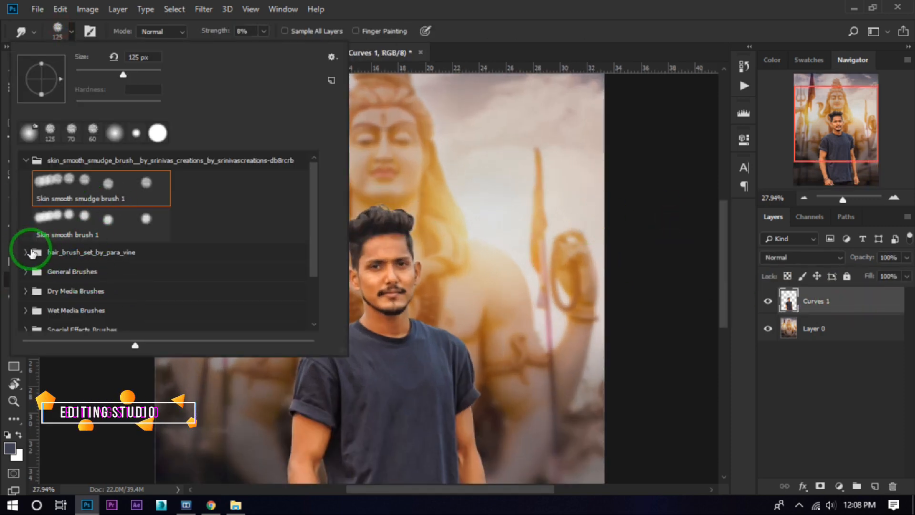
pyautogui.click(26, 252)
pyautogui.click(106, 296)
pyautogui.click(60, 52)
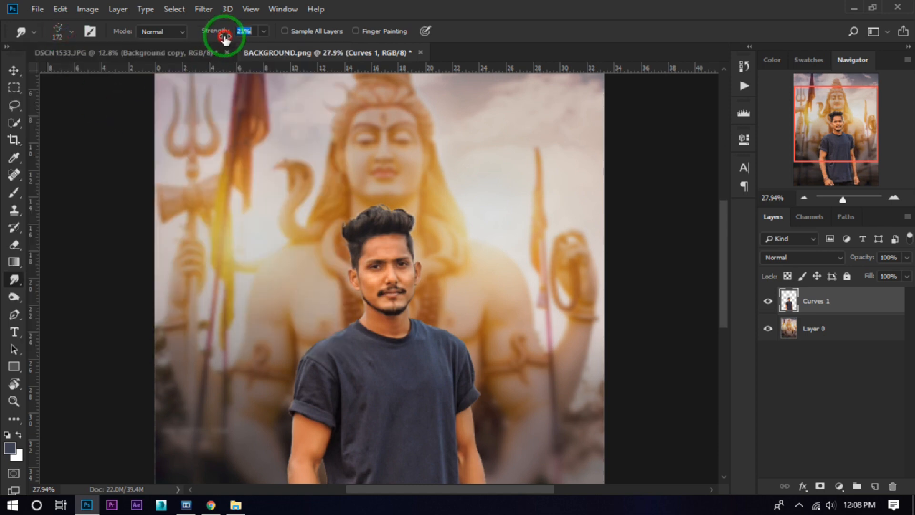
# Smudge the man's hair outward in strands along the whole hairline with the hair brush at about 60 px
pyautogui.scroll(5, 388, 205)
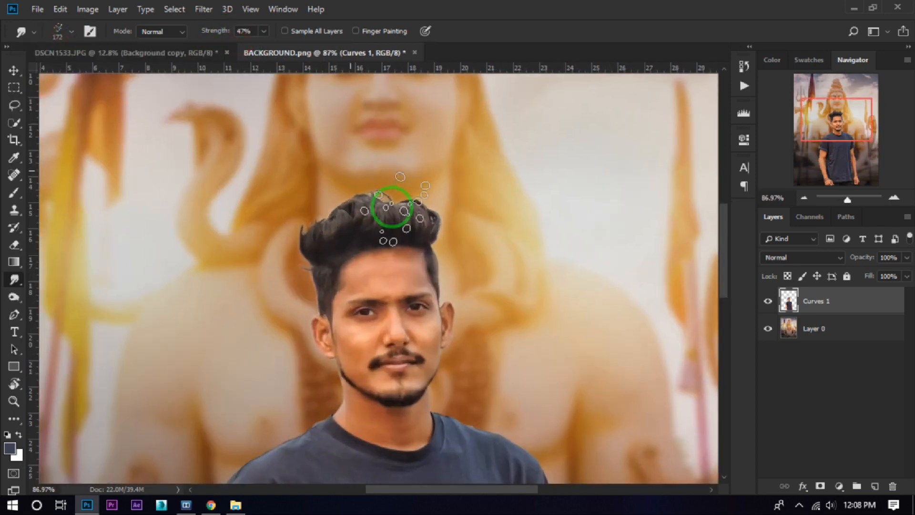
pyautogui.scroll(2, 430, 284)
pyautogui.press('[')
pyautogui.press('[')
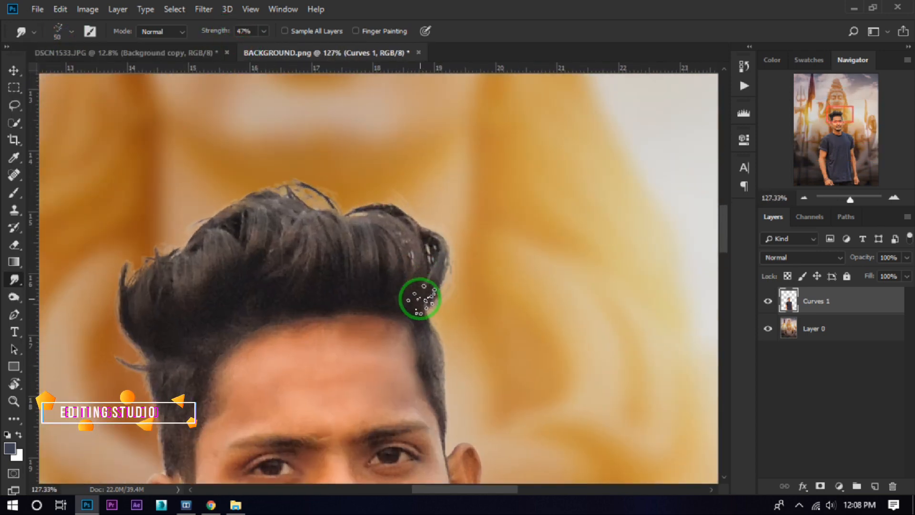
pyautogui.moveTo(419, 286); pyautogui.dragTo(441, 229)
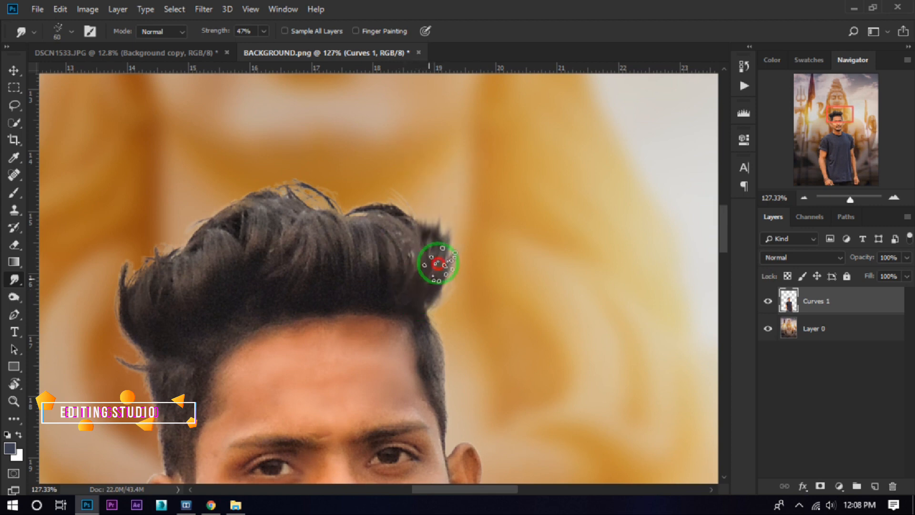
pyautogui.moveTo(438, 263); pyautogui.dragTo(469, 154)
pyautogui.moveTo(423, 285); pyautogui.dragTo(419, 167)
pyautogui.moveTo(392, 253)
pyautogui.mouseDown()
pyautogui.moveTo(405, 201)
pyautogui.moveTo(382, 191)
pyautogui.mouseUp()
pyautogui.moveTo(364, 243); pyautogui.dragTo(349, 179)
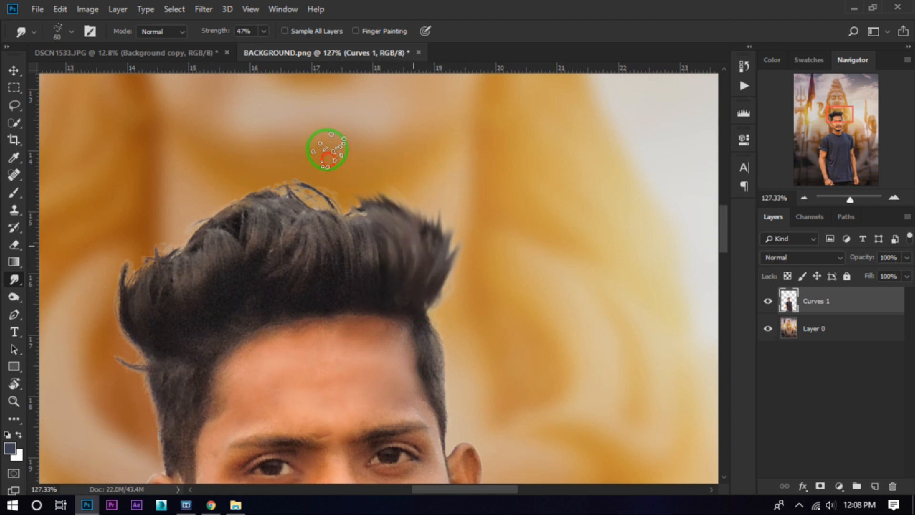
pyautogui.moveTo(340, 273); pyautogui.dragTo(267, 220)
pyautogui.moveTo(317, 270)
pyautogui.mouseDown()
pyautogui.moveTo(310, 216)
pyautogui.moveTo(291, 183)
pyautogui.mouseUp()
pyautogui.moveTo(302, 263); pyautogui.dragTo(268, 190)
pyautogui.moveTo(270, 281); pyautogui.dragTo(246, 193)
pyautogui.moveTo(227, 260); pyautogui.dragTo(234, 198)
pyautogui.moveTo(217, 297); pyautogui.dragTo(198, 204)
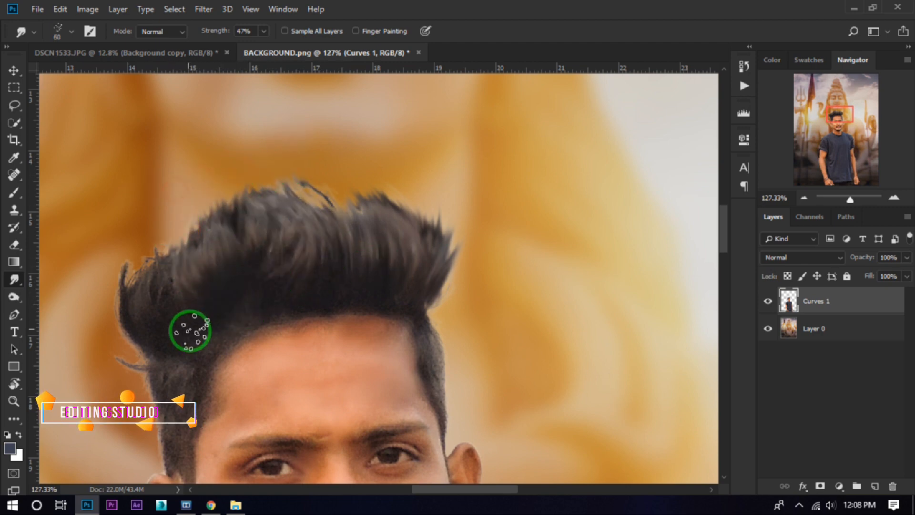
pyautogui.moveTo(192, 313); pyautogui.dragTo(137, 210)
pyautogui.moveTo(158, 321); pyautogui.dragTo(127, 196)
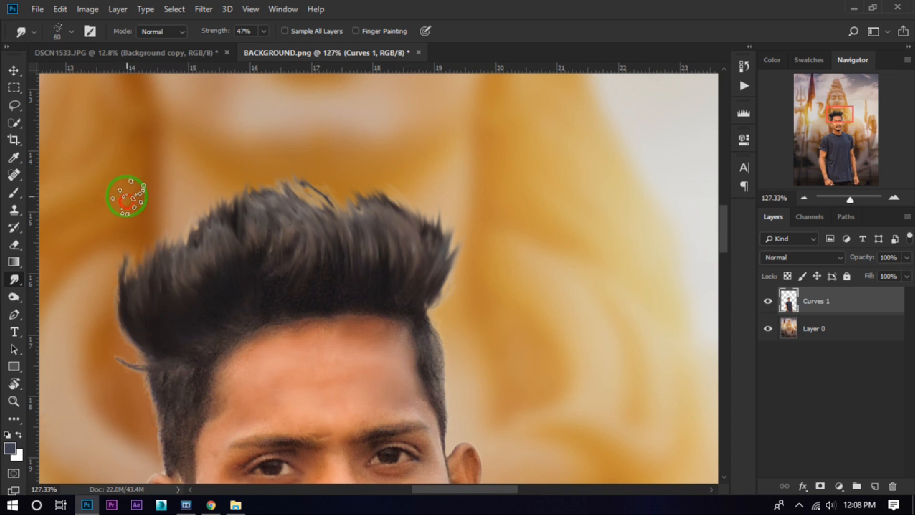
pyautogui.moveTo(144, 306); pyautogui.dragTo(125, 229)
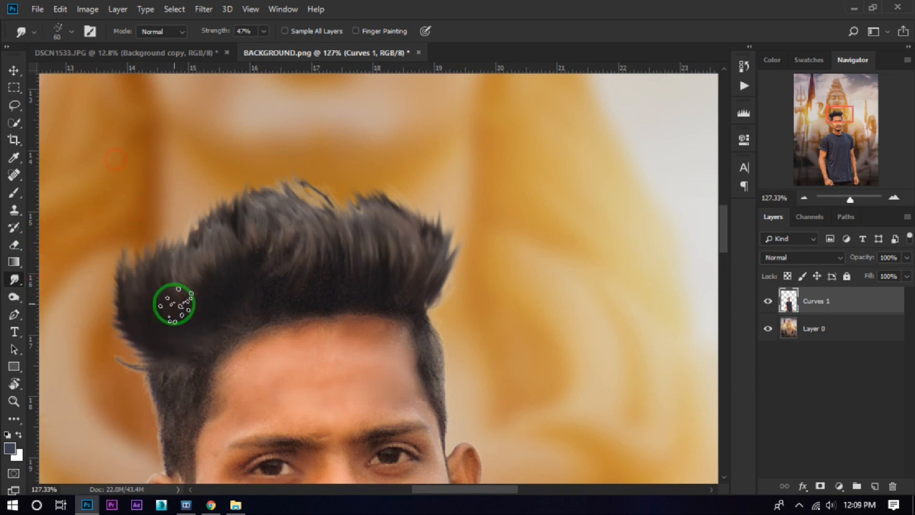
pyautogui.moveTo(174, 305); pyautogui.dragTo(180, 190)
pyautogui.moveTo(203, 290); pyautogui.dragTo(219, 169)
pyautogui.moveTo(278, 212); pyautogui.dragTo(258, 168)
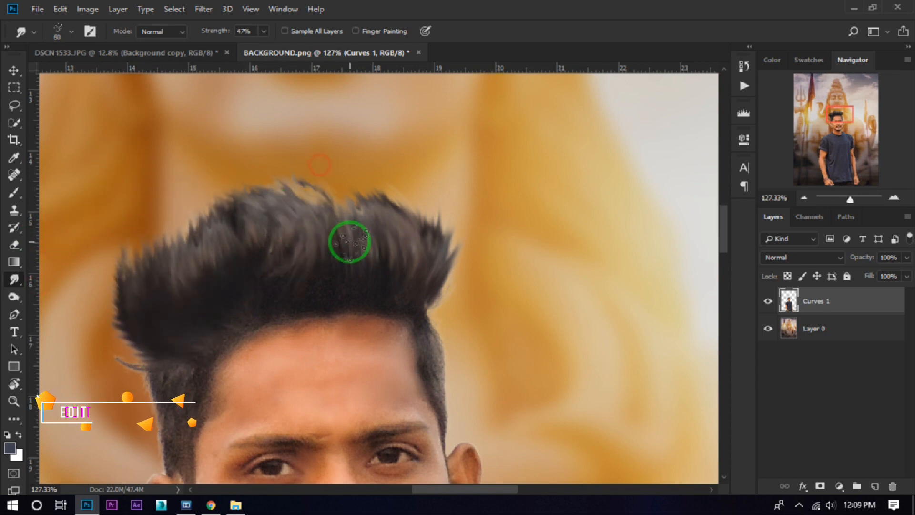
pyautogui.moveTo(351, 242); pyautogui.dragTo(337, 158)
pyautogui.scroll(-4, 198, 262)
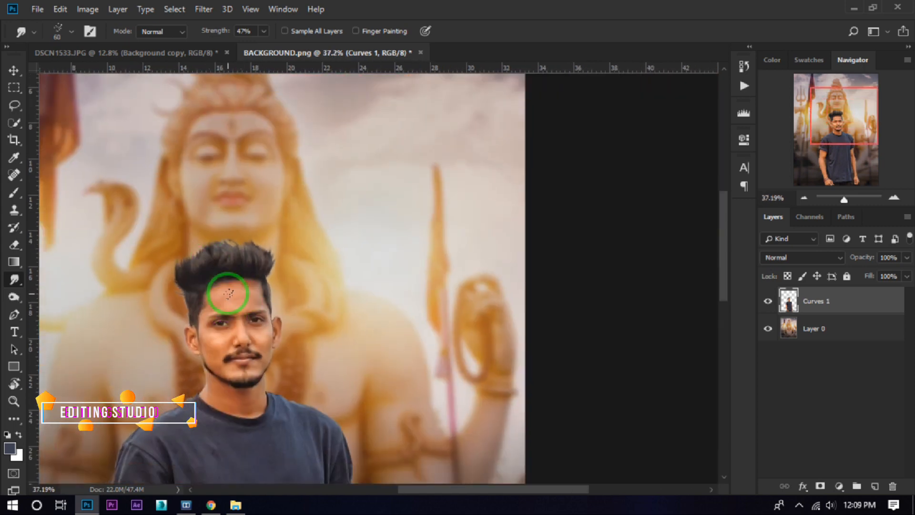
# Touch up the hair at the temple and crown with further smudge strokes, and review the composite
pyautogui.scroll(4, 179, 322)
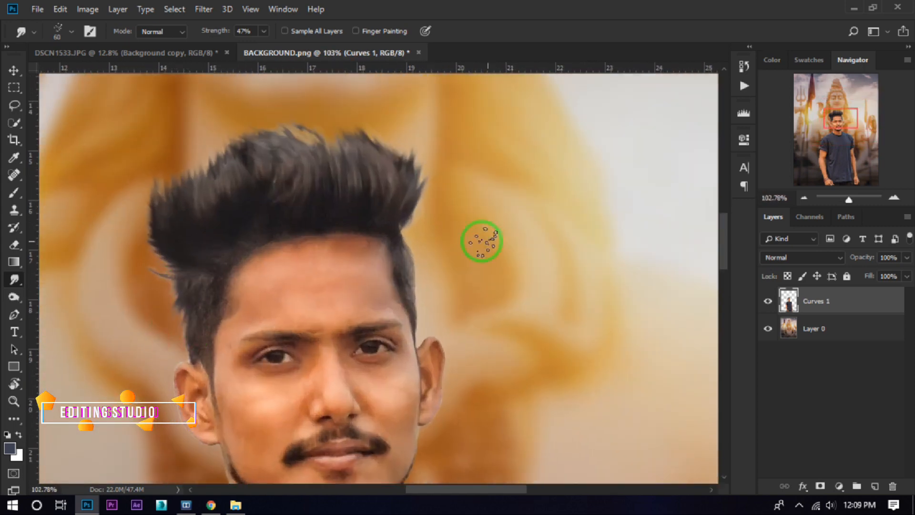
pyautogui.moveTo(422, 279); pyautogui.dragTo(410, 255)
pyautogui.scroll(-4, 426, 312)
pyautogui.scroll(2, 333, 262)
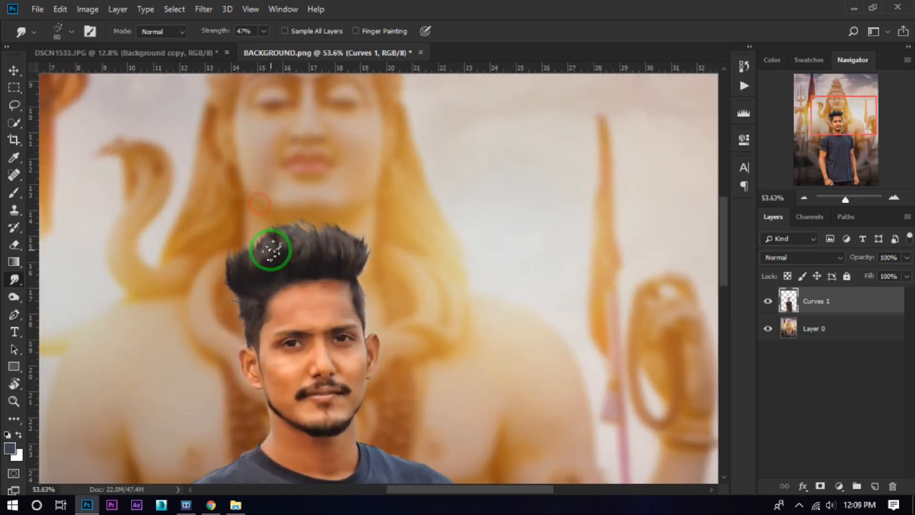
pyautogui.scroll(-4, 295, 243)
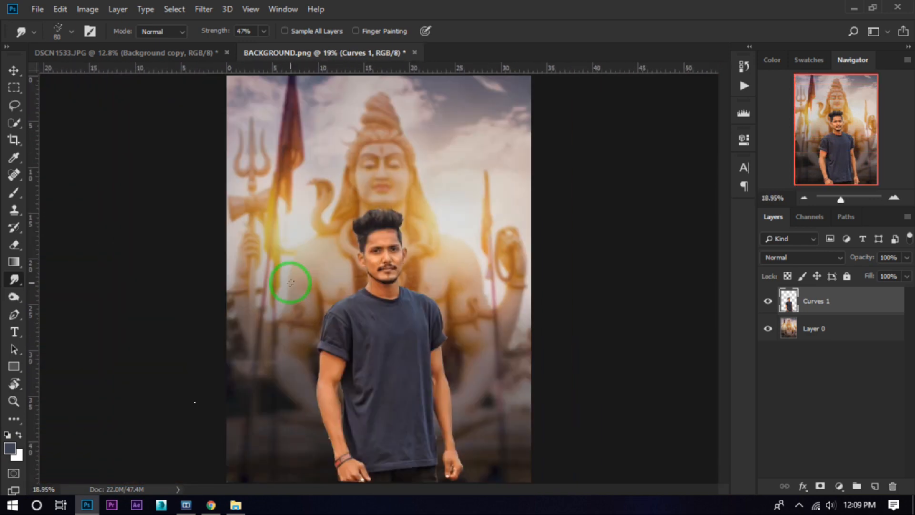
pyautogui.scroll(2, 372, 199)
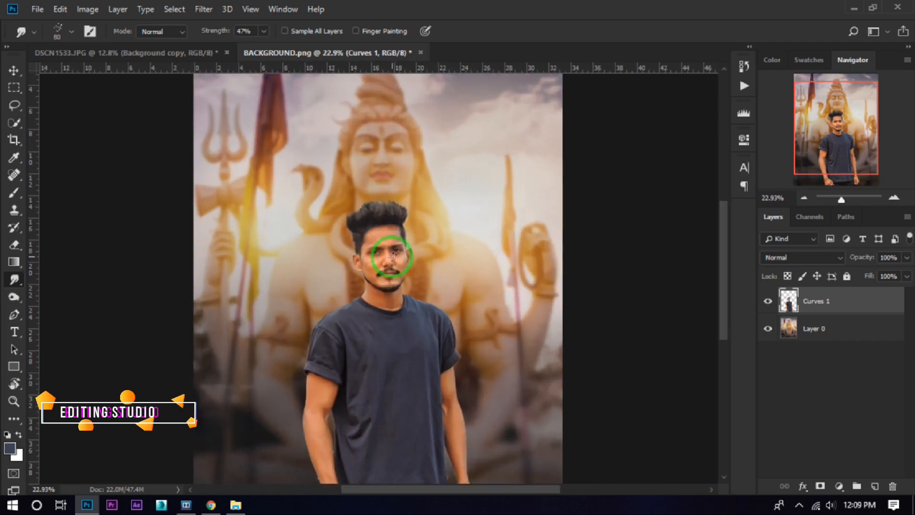
pyautogui.click(14, 70)
pyautogui.click(55, 146)
pyautogui.scroll(-1, 380, 261)
pyautogui.scroll(6, 384, 279)
pyautogui.scroll(-4, 388, 296)
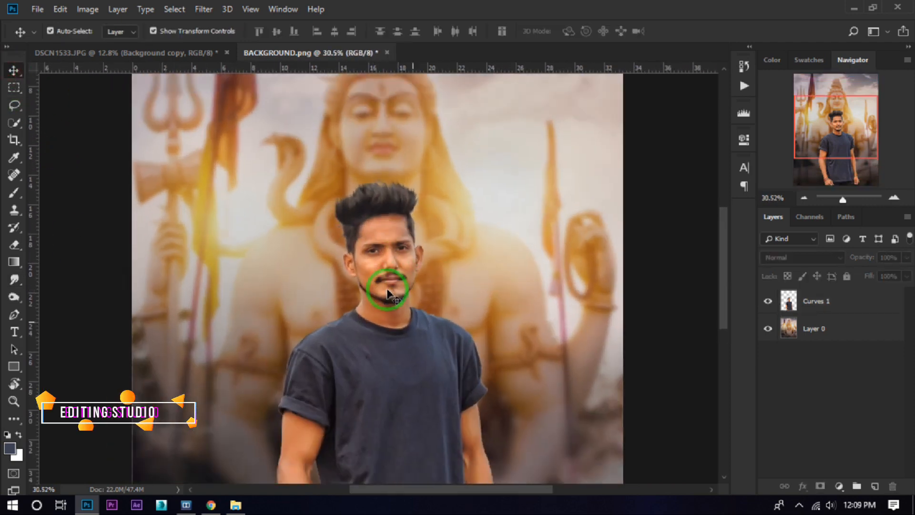
# Soften the cutout edge of the arm with the wristband on the Curves 1 layer using the Blur tool at 150 px, 80% strength
pyautogui.rightClick(14, 281)
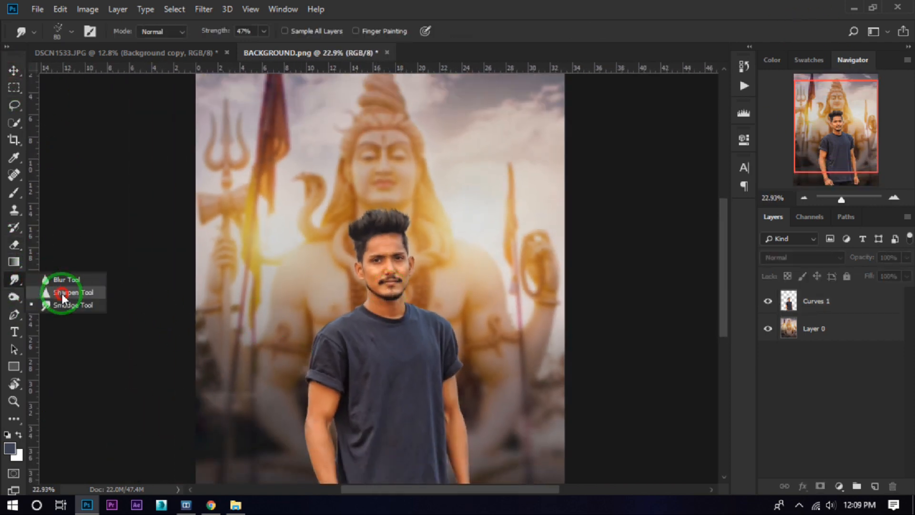
pyautogui.click(64, 281)
pyautogui.click(818, 301)
pyautogui.moveTo(356, 432); pyautogui.dragTo(342, 321)
pyautogui.scroll(2, 309, 436)
pyautogui.scroll(1, 309, 436)
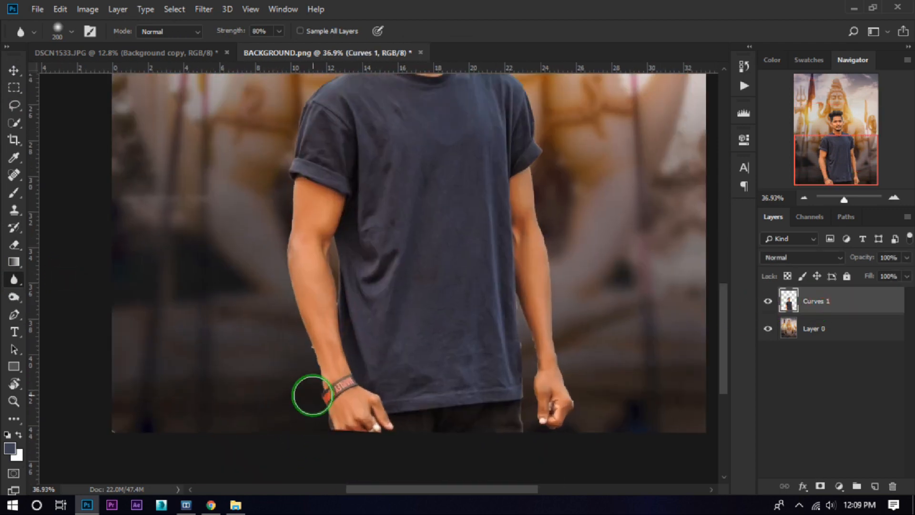
pyautogui.press('[')
pyautogui.press('[')
pyautogui.moveTo(303, 389)
pyautogui.mouseDown()
pyautogui.moveTo(309, 364)
pyautogui.moveTo(337, 438)
pyautogui.moveTo(300, 362)
pyautogui.mouseUp()
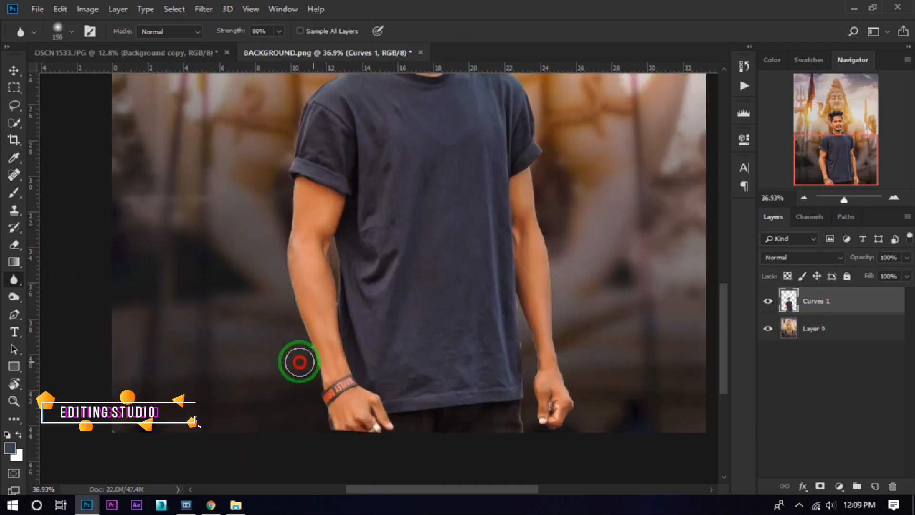
pyautogui.moveTo(275, 236)
pyautogui.mouseDown()
pyautogui.moveTo(296, 218)
pyautogui.moveTo(277, 234)
pyautogui.mouseUp()
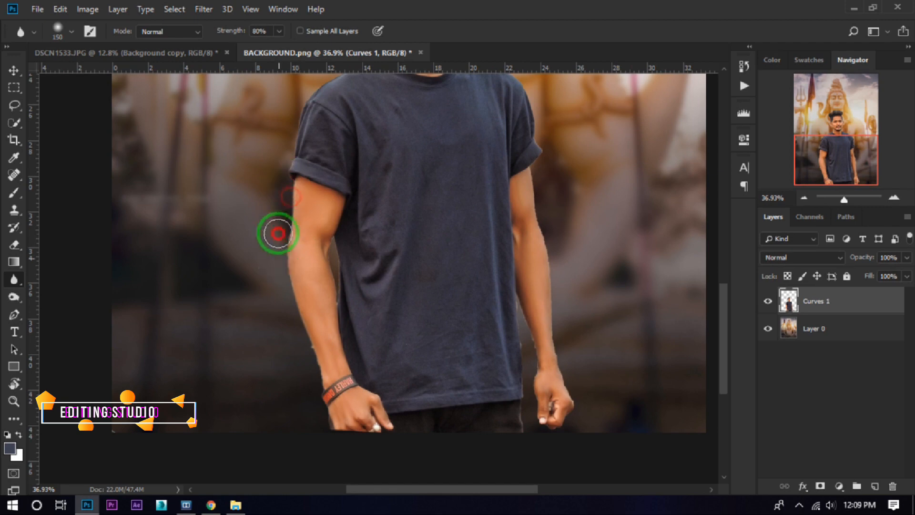
pyautogui.moveTo(281, 187); pyautogui.dragTo(237, 352)
pyautogui.moveTo(287, 245); pyautogui.dragTo(299, 301)
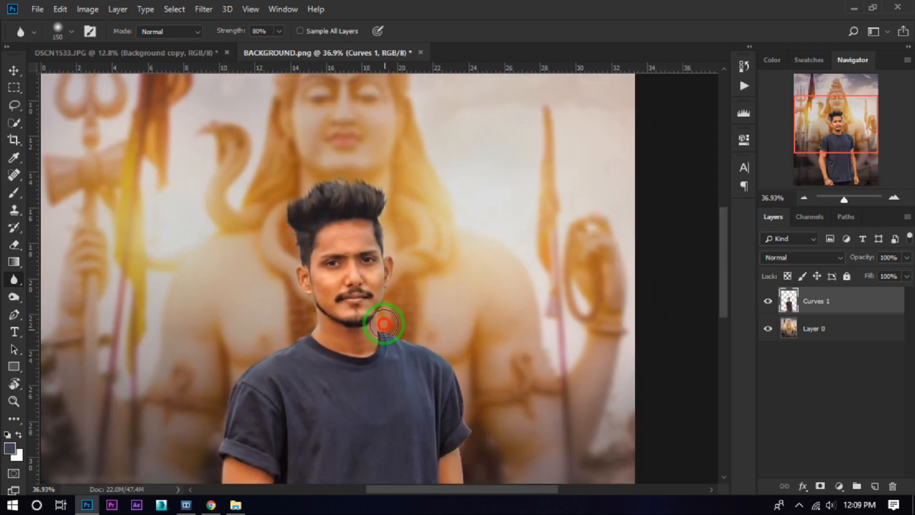
# Blur the remaining cutout edges around the man's neck, other arm and hand with the same brush
pyautogui.moveTo(477, 387)
pyautogui.mouseDown()
pyautogui.moveTo(376, 277)
pyautogui.moveTo(390, 370)
pyautogui.moveTo(407, 412)
pyautogui.moveTo(392, 407)
pyautogui.moveTo(331, 209)
pyautogui.mouseUp()
pyautogui.moveTo(365, 283); pyautogui.dragTo(367, 358)
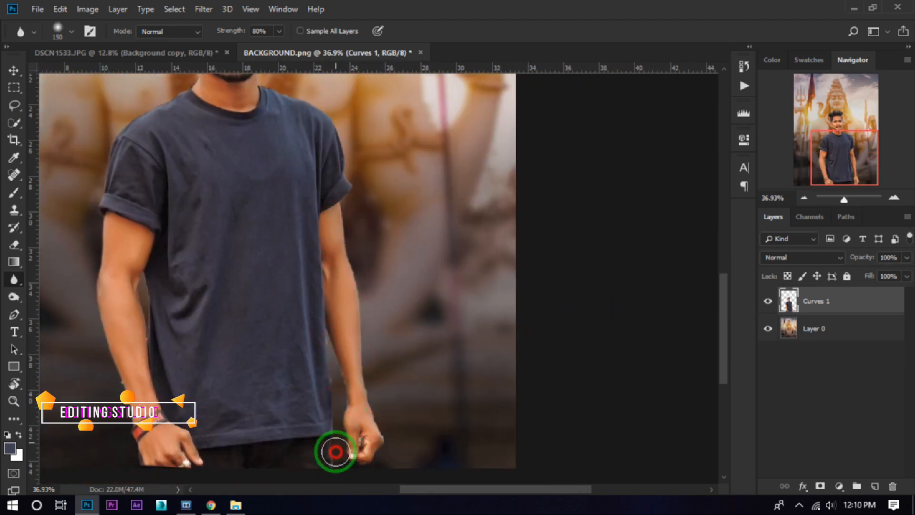
pyautogui.moveTo(335, 452); pyautogui.dragTo(352, 482)
pyautogui.scroll(-4, 188, 399)
pyautogui.scroll(1, 424, 281)
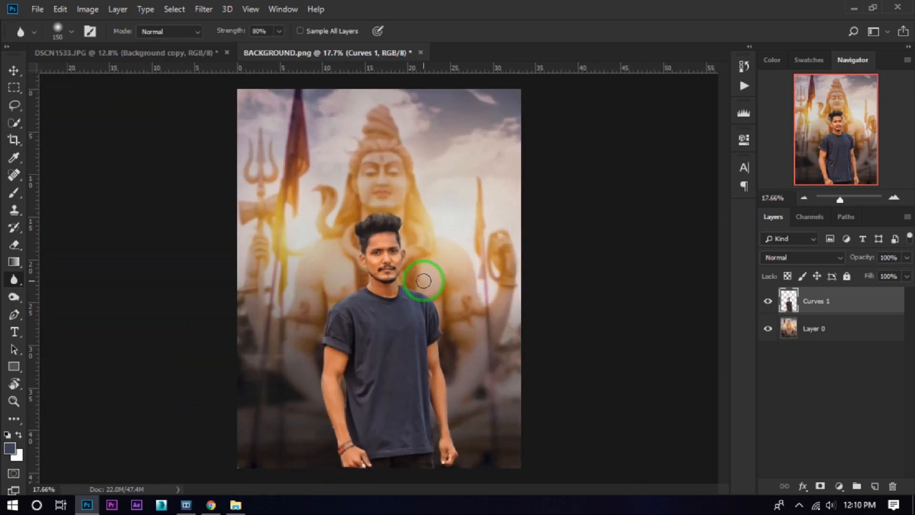
# Place the eye_PNG35680 image from the New folder window into the composite and scale it down over the man's face
pyautogui.click(10, 74)
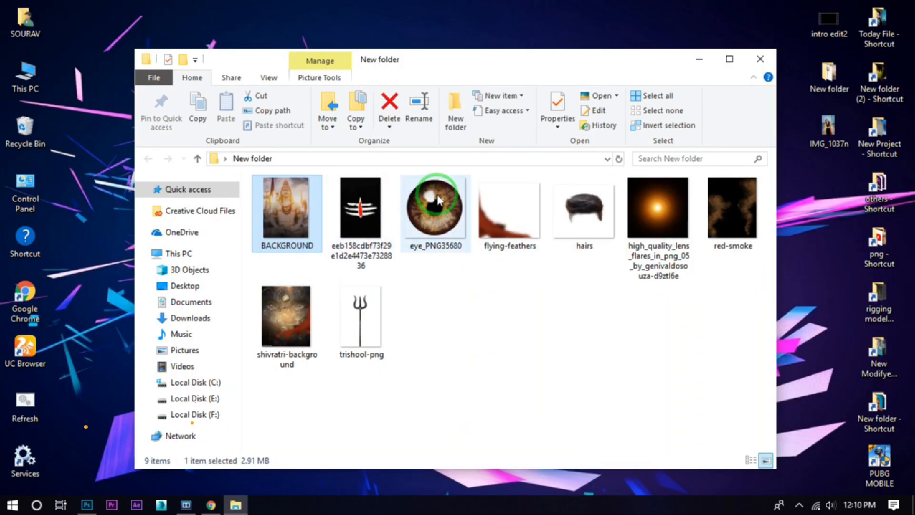
pyautogui.moveTo(438, 200); pyautogui.dragTo(379, 279)
pyautogui.scroll(3, 428, 310)
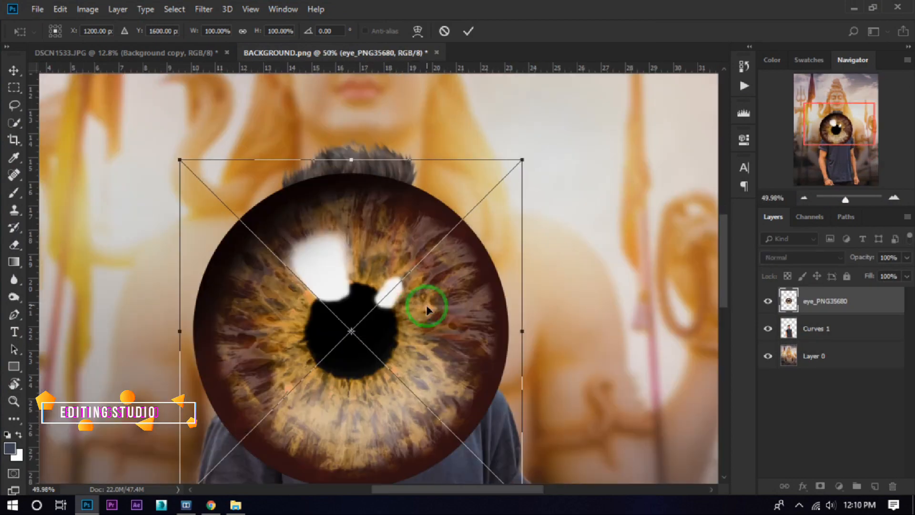
pyautogui.moveTo(523, 160); pyautogui.dragTo(383, 237)
pyautogui.moveTo(399, 299); pyautogui.dragTo(348, 302)
pyautogui.press('Return')
# Shrink the placed eye image onto the iris of one of the man's eyes and set its layer fill to 26%
pyautogui.scroll(10, 338, 253)
pyautogui.moveTo(386, 329); pyautogui.dragTo(338, 292)
pyautogui.press('Return')
pyautogui.scroll(7, 321, 286)
pyautogui.scroll(-3, 340, 287)
pyautogui.moveTo(869, 276); pyautogui.dragTo(810, 298)
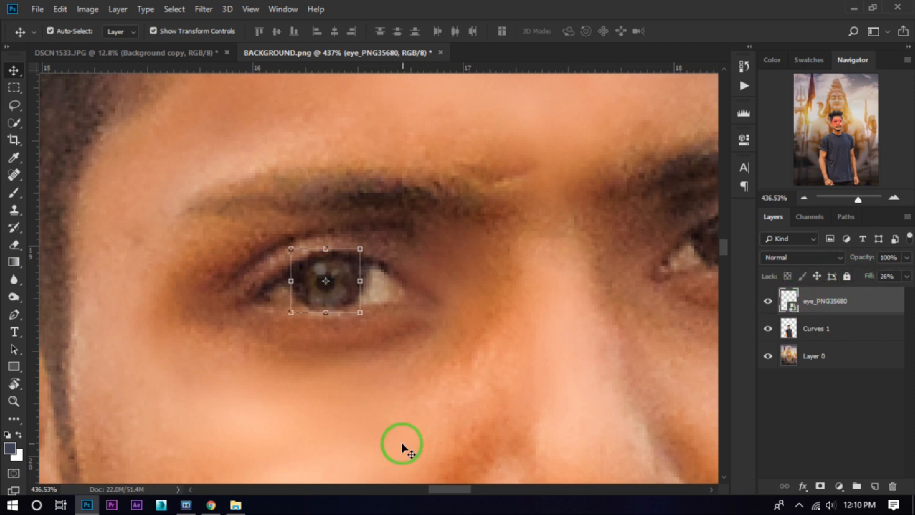
# Enlarge the placed iris to cover the eye's own iris and raise its layer fill to 49%
pyautogui.moveTo(360, 313); pyautogui.dragTo(369, 321)
pyautogui.moveTo(321, 292)
pyautogui.mouseDown()
pyautogui.moveTo(316, 274)
pyautogui.moveTo(321, 286)
pyautogui.mouseUp()
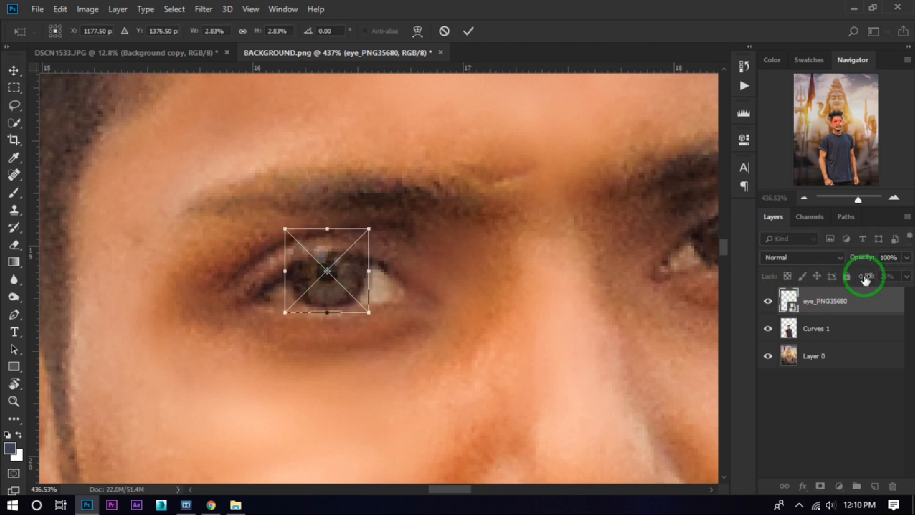
pyautogui.moveTo(864, 277); pyautogui.dragTo(880, 278)
pyautogui.moveTo(370, 314); pyautogui.dragTo(376, 312)
pyautogui.moveTo(337, 300); pyautogui.dragTo(340, 297)
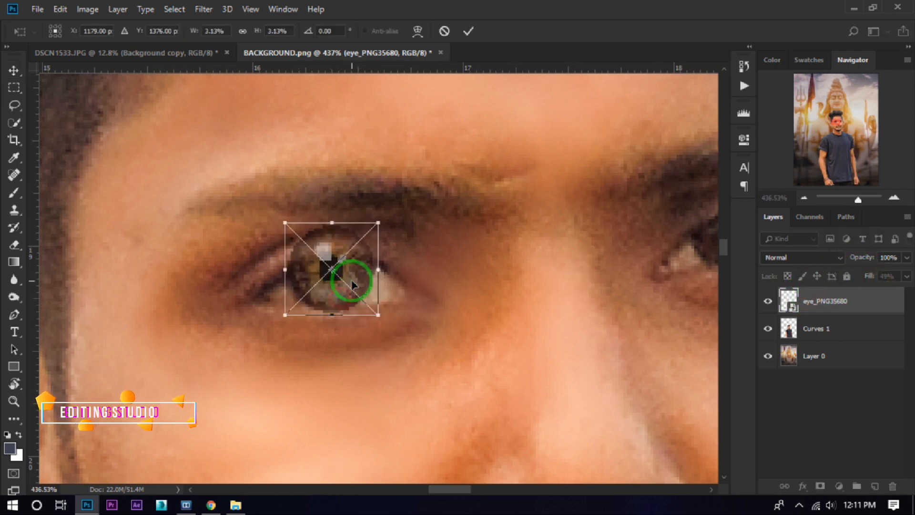
pyautogui.doubleClick(352, 284)
# Rasterize the iris layer, add a layer mask and brush away the part of the iris overlapping the upper eyelid
pyautogui.click(835, 302)
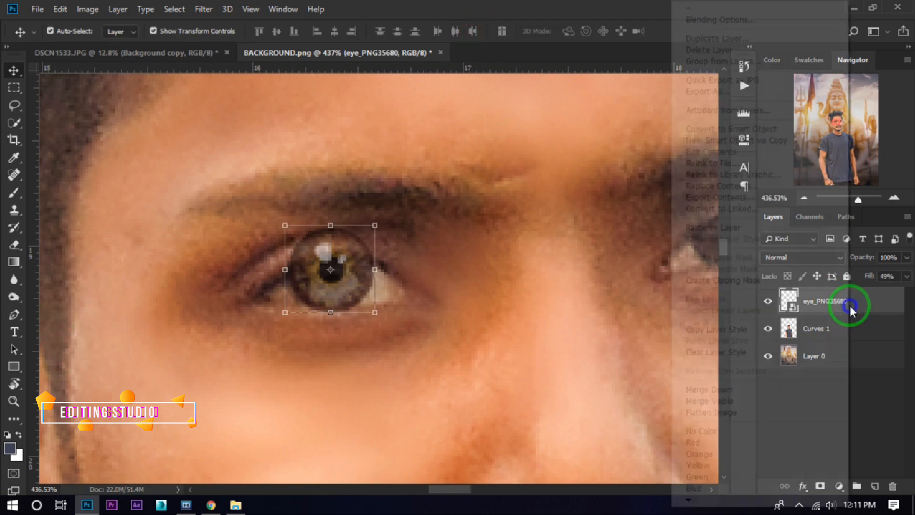
pyautogui.click(820, 486)
pyautogui.click(13, 192)
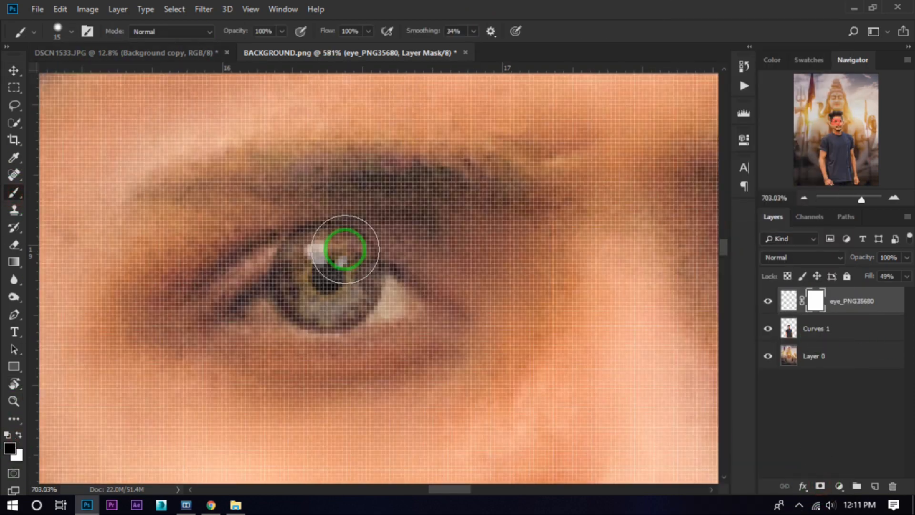
pyautogui.scroll(-1, 353, 234)
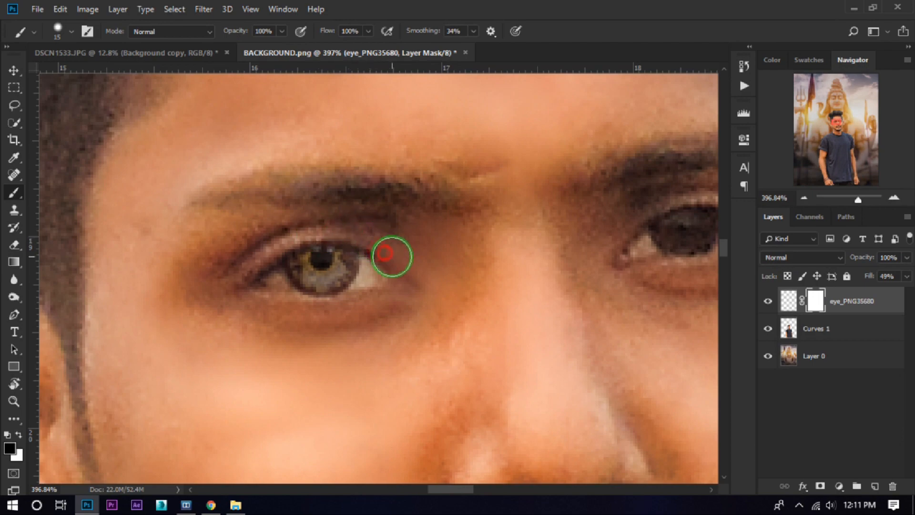
pyautogui.scroll(-10, 294, 225)
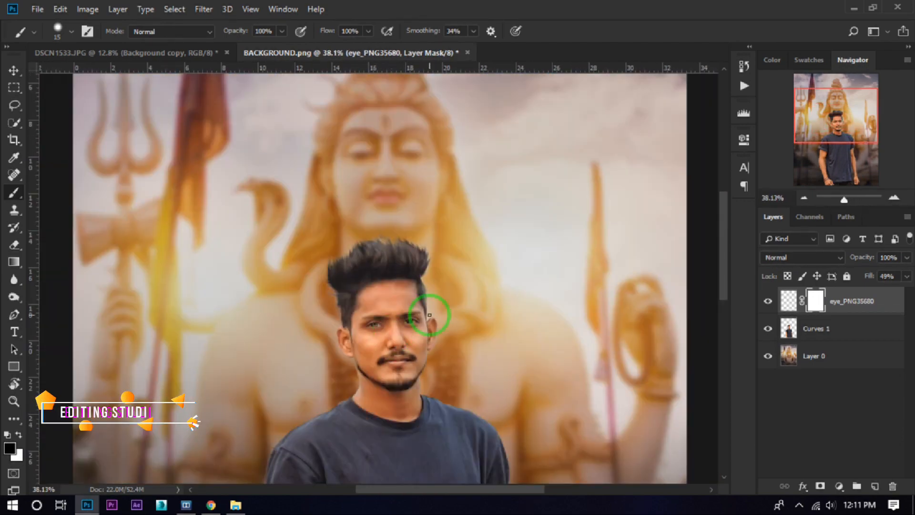
pyautogui.scroll(3, 427, 244)
pyautogui.scroll(-2, 628, 191)
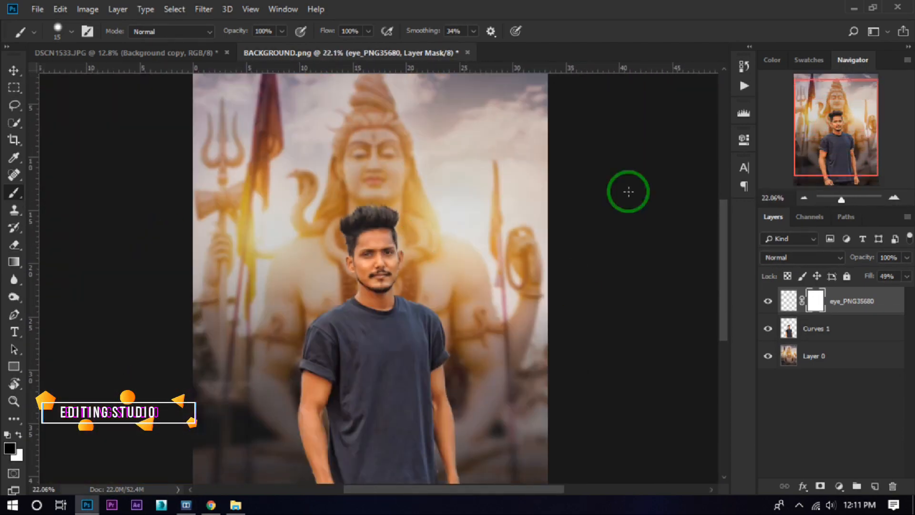
# Place a second copy of the eye_PNG35680 image from the New folder window into the composite and rasterize its layer
pyautogui.click(235, 505)
pyautogui.moveTo(435, 210); pyautogui.dragTo(448, 475)
pyautogui.click(468, 32)
pyautogui.rightClick(869, 304)
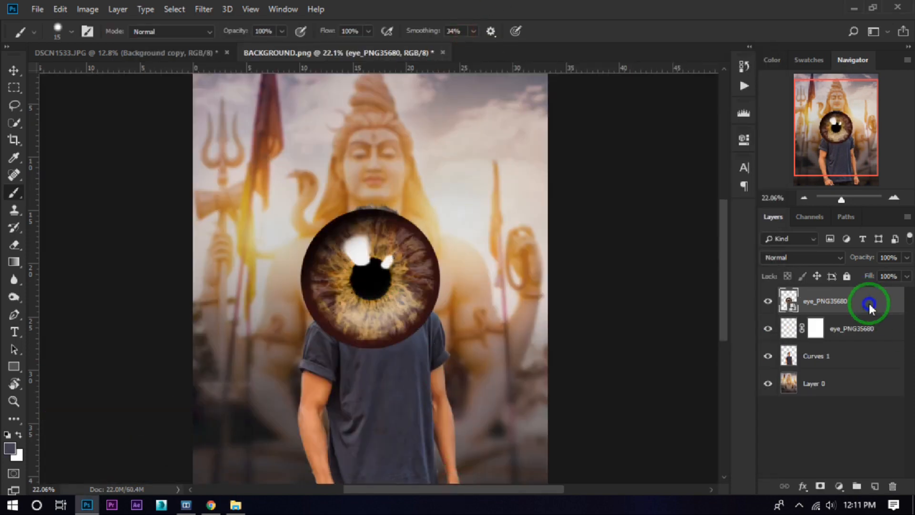
pyautogui.click(786, 298)
# Scale the second iris down, move it onto the man's other eye and size it to cover the natural iris
pyautogui.click(13, 71)
pyautogui.moveTo(446, 349); pyautogui.dragTo(388, 294)
pyautogui.moveTo(372, 279); pyautogui.dragTo(388, 253)
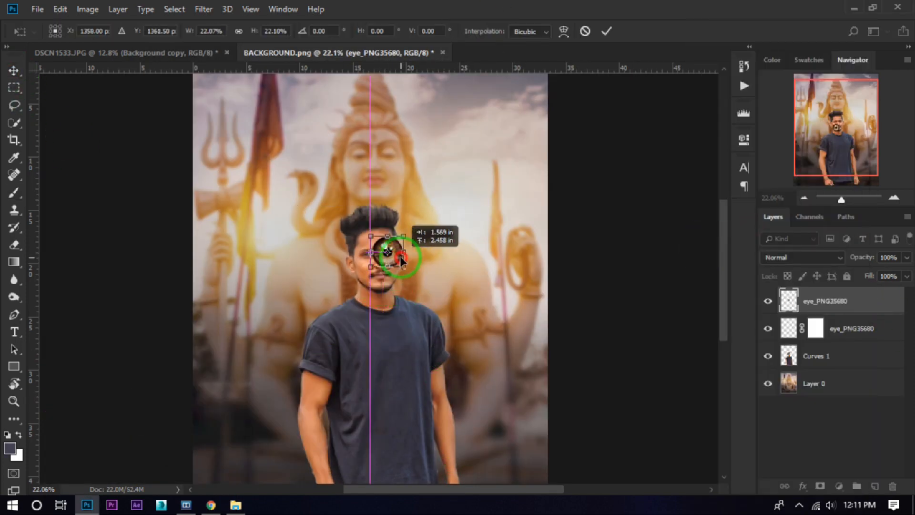
pyautogui.scroll(9, 397, 259)
pyautogui.moveTo(445, 332); pyautogui.dragTo(334, 226)
pyautogui.click(606, 32)
pyautogui.scroll(4, 338, 226)
pyautogui.moveTo(385, 200); pyautogui.dragTo(357, 240)
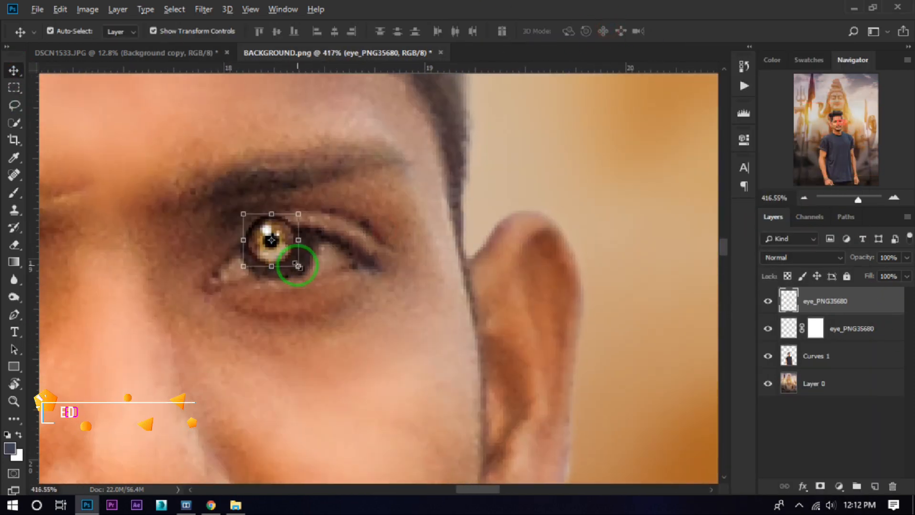
pyautogui.keyDown('ctrl'); pyautogui.click(296, 266); pyautogui.keyUp('ctrl')
pyautogui.keyDown('ctrl'); pyautogui.click(288, 259); pyautogui.keyUp('ctrl')
pyautogui.moveTo(297, 268); pyautogui.dragTo(316, 281)
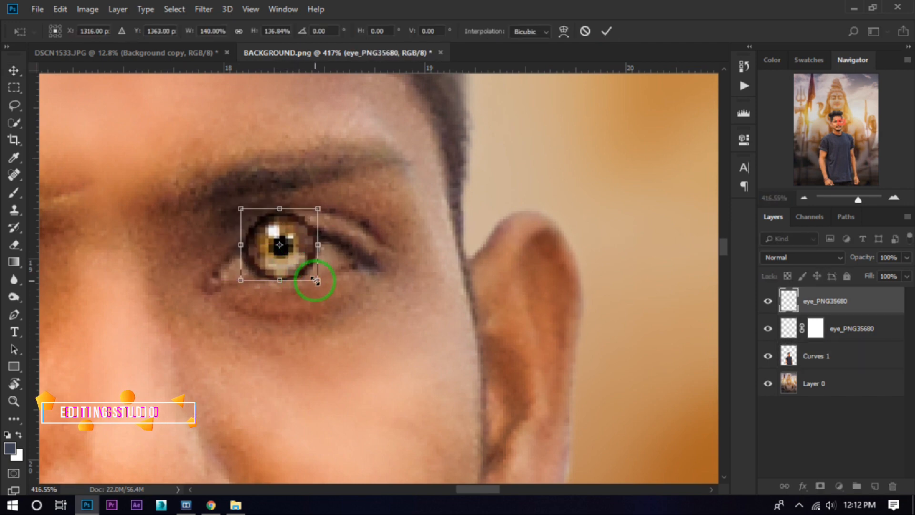
pyautogui.click(606, 32)
# Add a layer mask to the second iris and brush away the part overlapping the upper eyelid
pyautogui.click(14, 193)
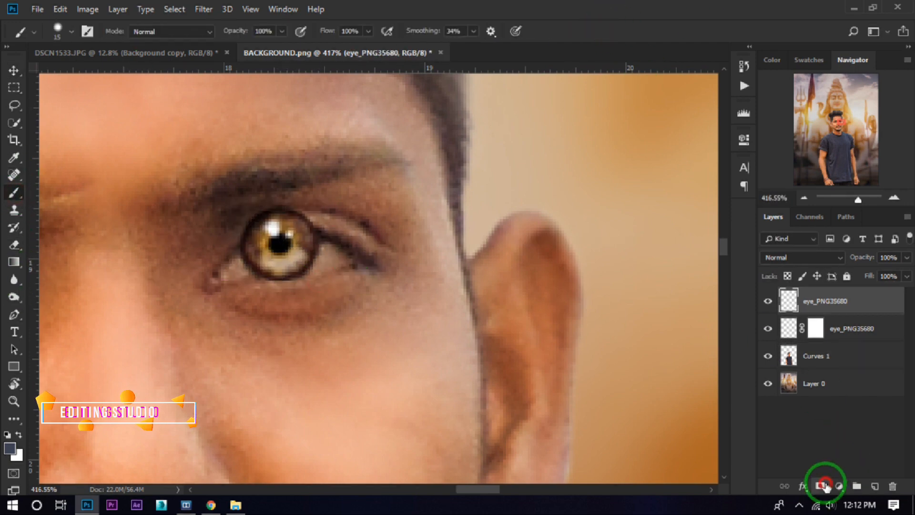
pyautogui.click(820, 485)
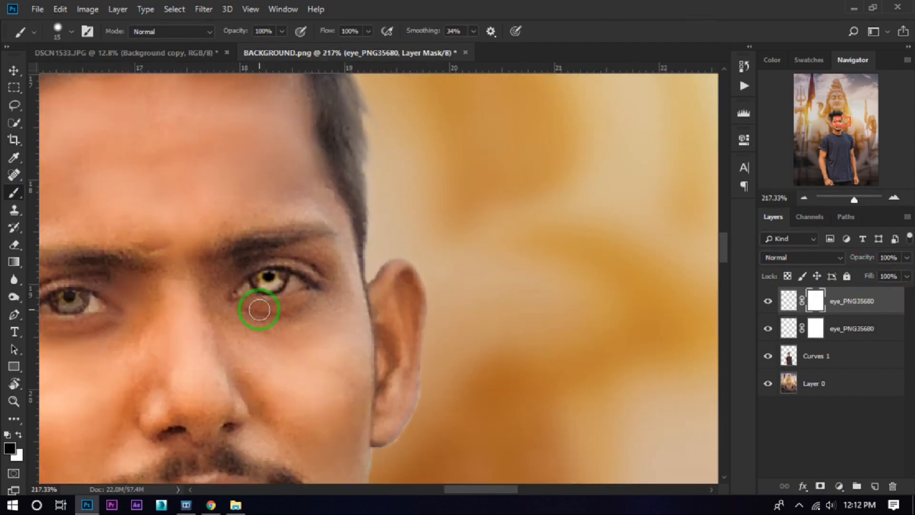
pyautogui.click(75, 309)
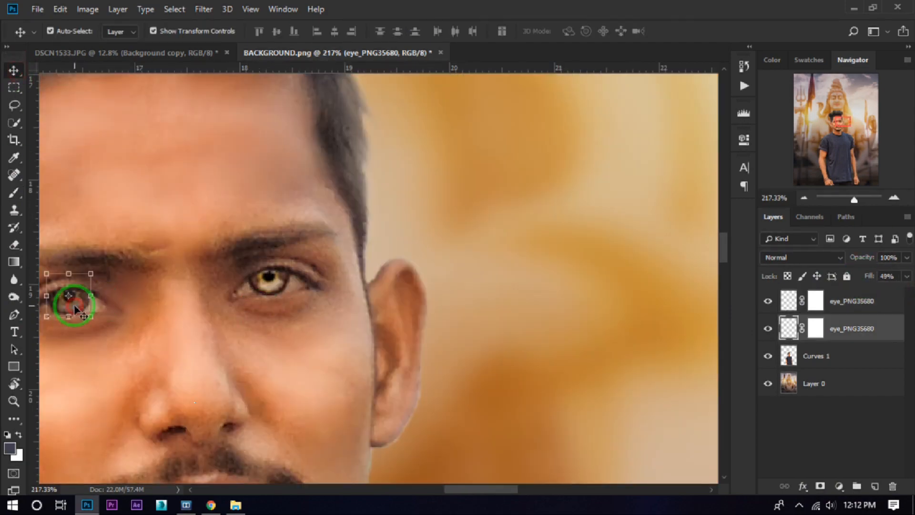
pyautogui.scroll(-18, 339, 327)
pyautogui.click(679, 259)
pyautogui.scroll(-12, 330, 332)
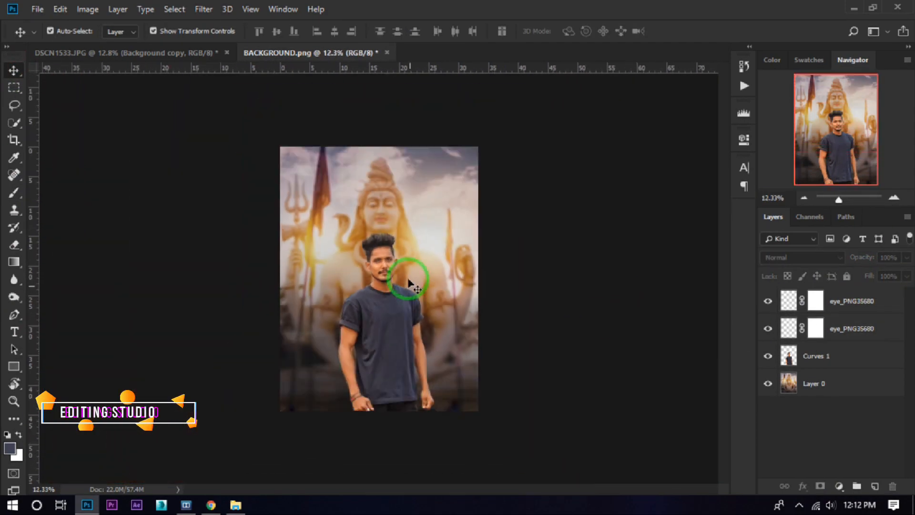
# Place the tilak image eeb158cdbf73f29e1d2e4473e7328836 from the New folder window over the man's face and rasterize its layer
pyautogui.scroll(8, 408, 280)
pyautogui.click(855, 8)
pyautogui.moveTo(364, 200); pyautogui.dragTo(383, 249)
pyautogui.click(468, 31)
pyautogui.rightClick(853, 300)
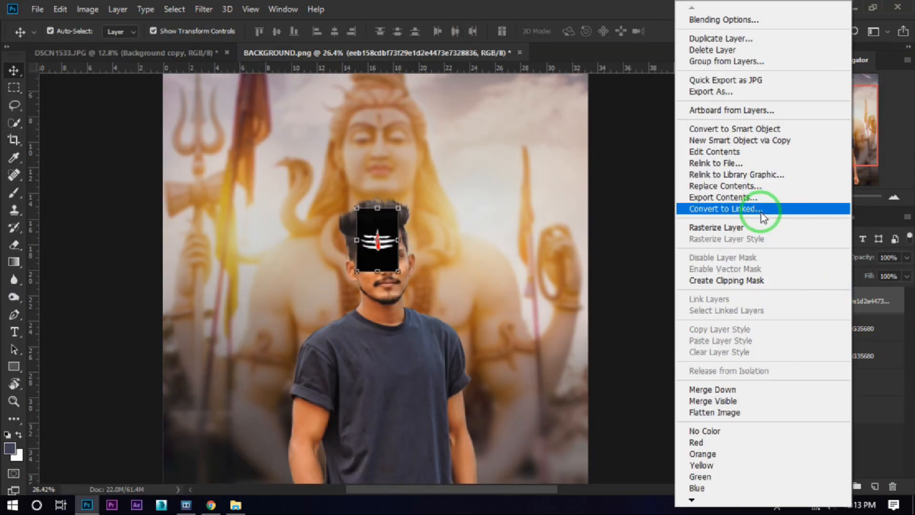
pyautogui.click(732, 227)
pyautogui.click(186, 14)
pyautogui.click(202, 141)
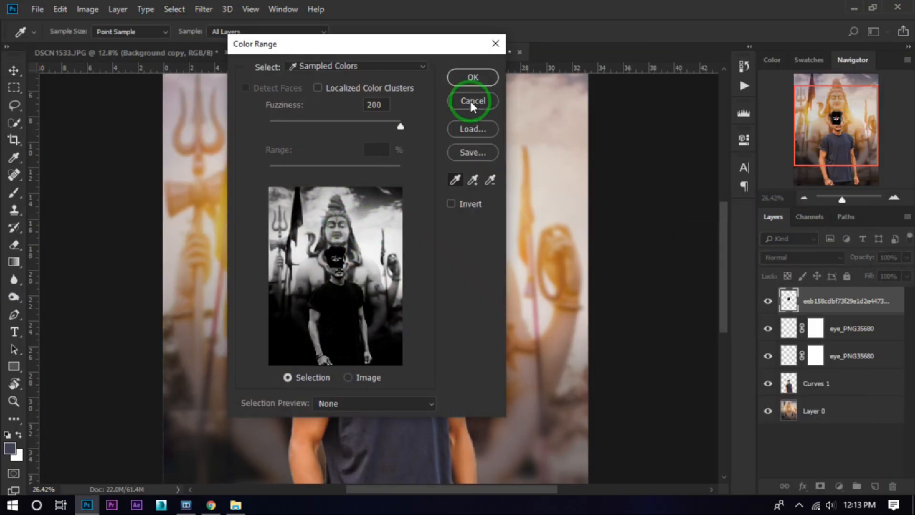
pyautogui.click(473, 78)
pyautogui.hotkey('ctrl', 'd')
# Erase the black background around the tilak marks with the Magic Eraser tool
pyautogui.scroll(6, 380, 217)
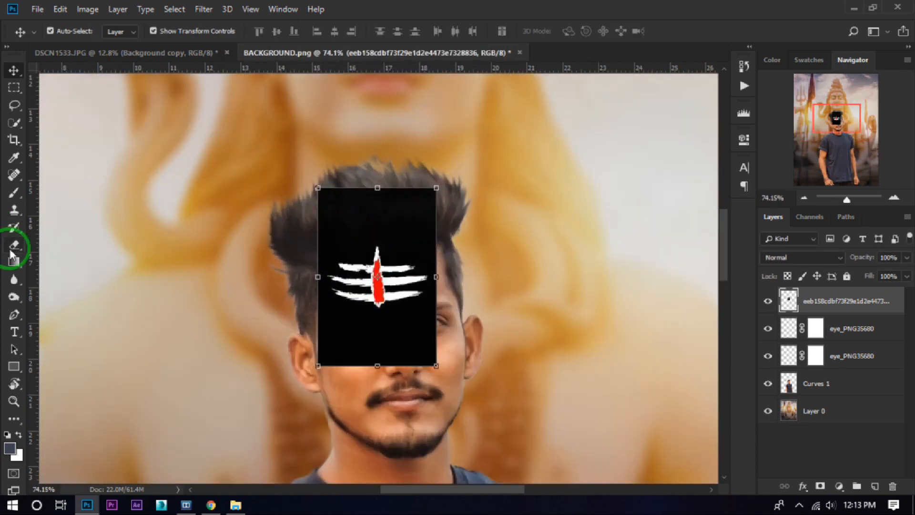
pyautogui.rightClick(15, 245)
pyautogui.click(51, 271)
pyautogui.click(411, 255)
pyautogui.click(13, 70)
pyautogui.moveTo(394, 282); pyautogui.dragTo(404, 282)
pyautogui.hotkey('ctrl', 'z')
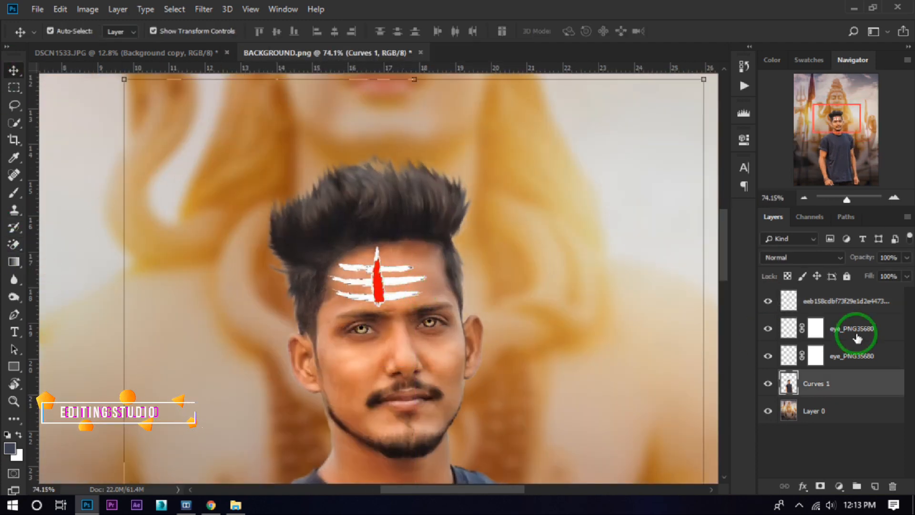
# Merge the two iris layers and the Curves 1 layer into a single layer
pyautogui.click(856, 333)
pyautogui.keyDown('ctrl'); pyautogui.click(851, 355); pyautogui.keyUp('ctrl')
pyautogui.keyDown('ctrl'); pyautogui.click(842, 380); pyautogui.keyUp('ctrl')
pyautogui.hotkey('ctrl', 'e')
pyautogui.click(823, 306)
pyautogui.hotkey('ctrl', 'e')
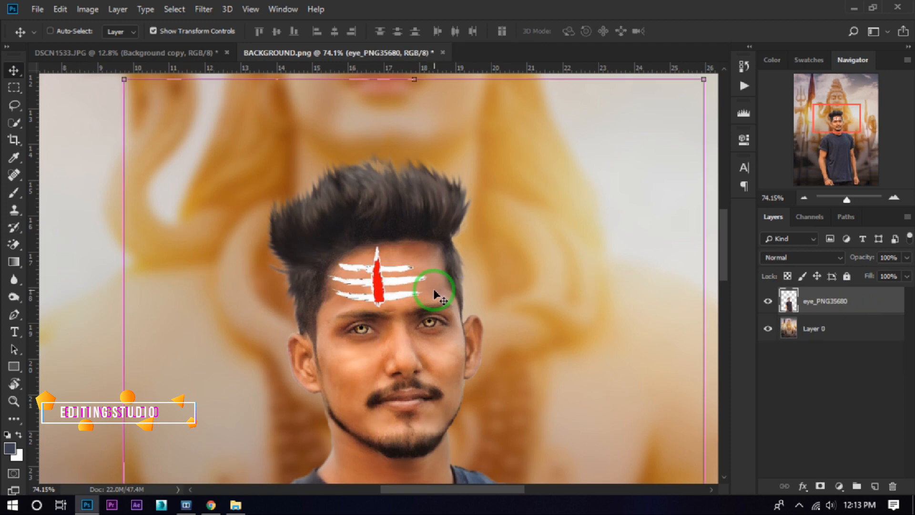
pyautogui.hotkey('ctrl', 'z')
# Move the tilak to the middle of the man's forehead, rotate it -2.47° and scale it to 89.10%
pyautogui.click(867, 300)
pyautogui.hotkey('ctrl', 't')
pyautogui.moveTo(376, 291); pyautogui.dragTo(392, 294)
pyautogui.moveTo(462, 240); pyautogui.dragTo(460, 237)
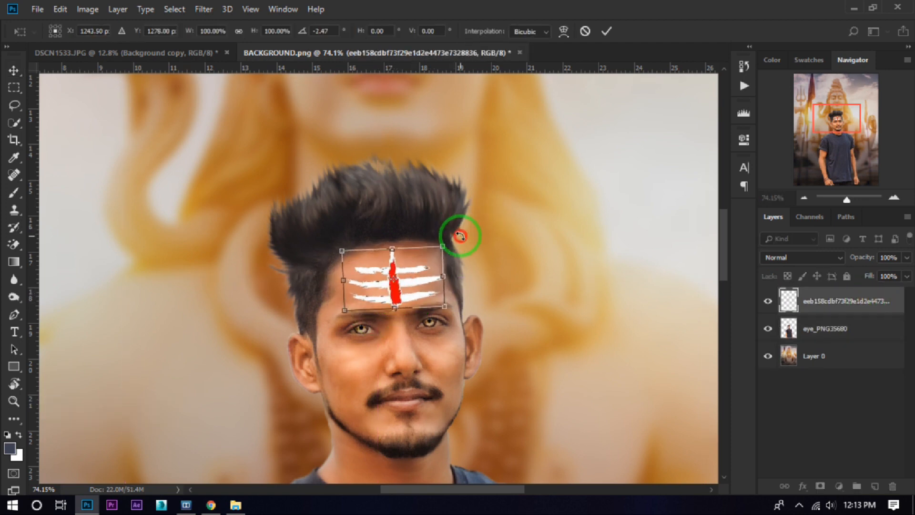
pyautogui.moveTo(445, 307); pyautogui.dragTo(401, 285)
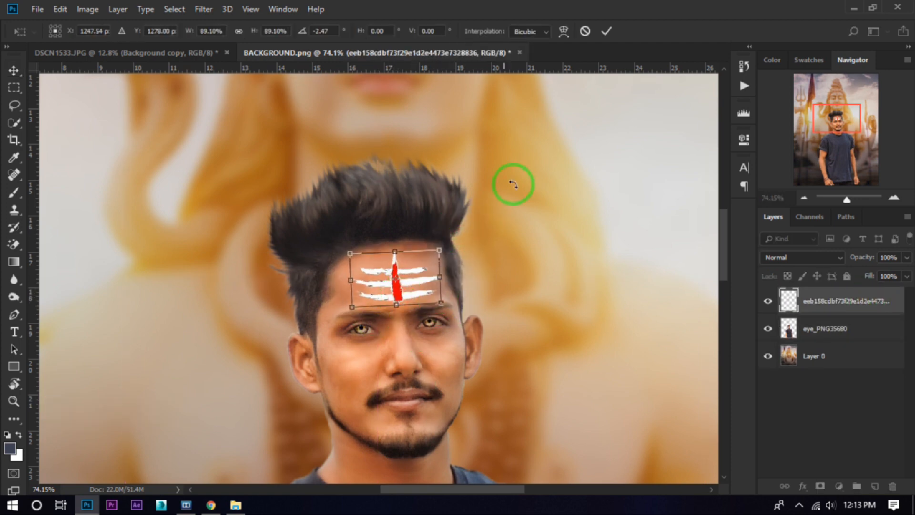
pyautogui.click(607, 31)
# Rotate the tilak by another -2.4° or so, shrink it slightly and recentre it on the forehead
pyautogui.scroll(-5, 452, 238)
pyautogui.click(640, 268)
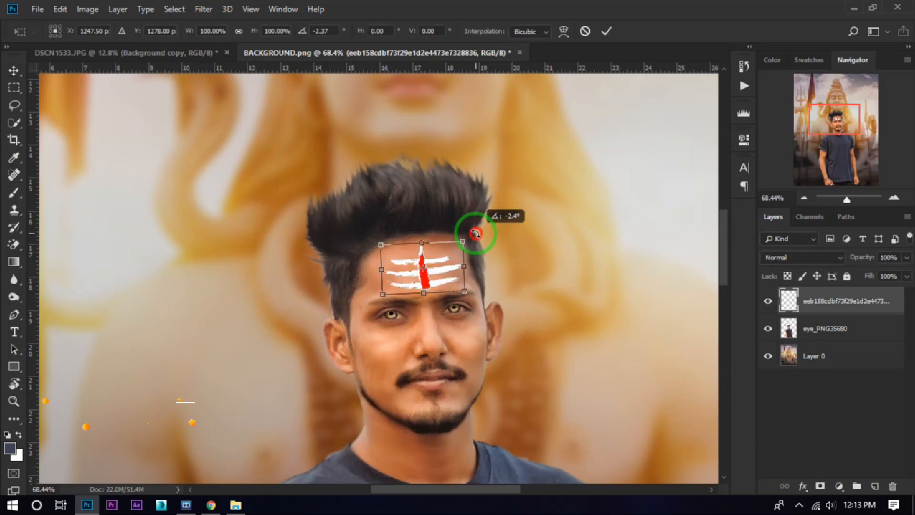
pyautogui.click(545, 252)
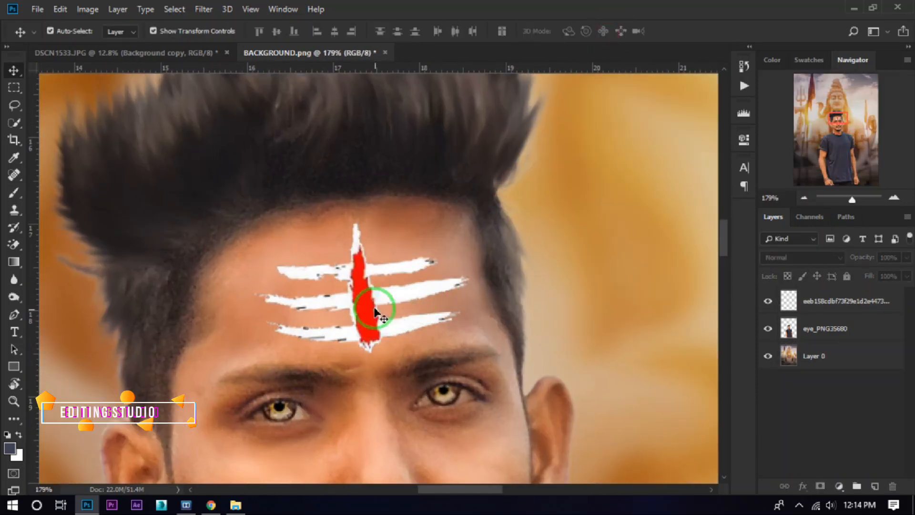
pyautogui.click(378, 306)
pyautogui.hotkey('ctrl', 't')
pyautogui.moveTo(479, 350); pyautogui.dragTo(464, 347)
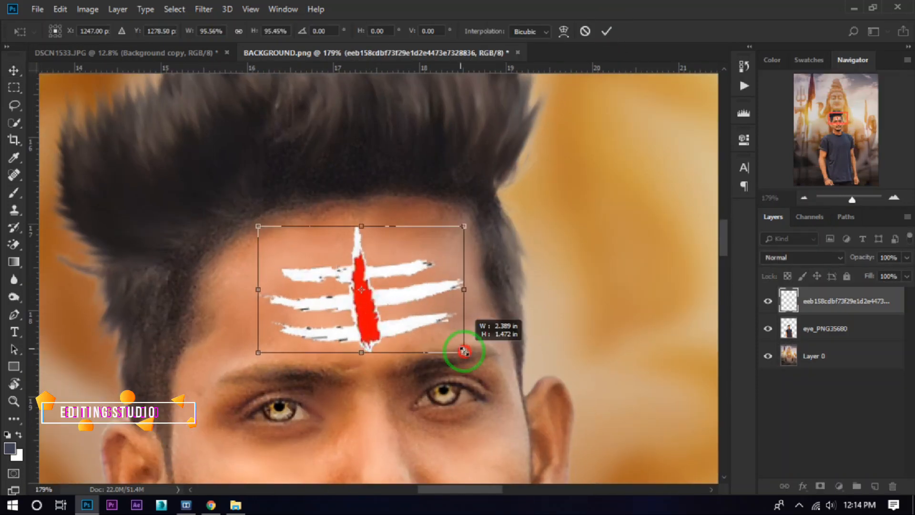
pyautogui.moveTo(377, 333); pyautogui.dragTo(373, 331)
pyautogui.moveTo(487, 365); pyautogui.dragTo(479, 358)
pyautogui.moveTo(372, 326); pyautogui.dragTo(374, 327)
pyautogui.click(607, 31)
pyautogui.scroll(-10, 564, 135)
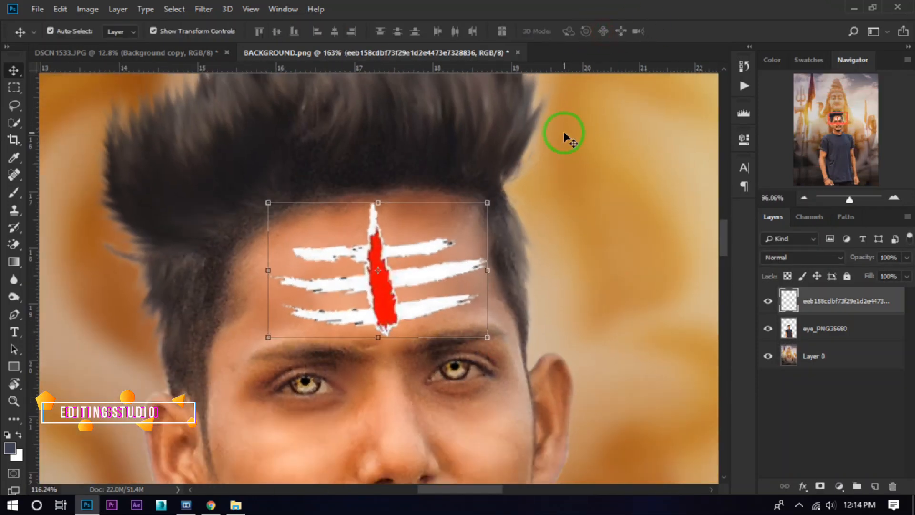
pyautogui.click(582, 205)
# Try a series of blend modes, including Darken and Soft Light, on the tilak layer
pyautogui.scroll(10, 385, 245)
pyautogui.click(383, 253)
pyautogui.click(840, 257)
pyautogui.click(786, 33)
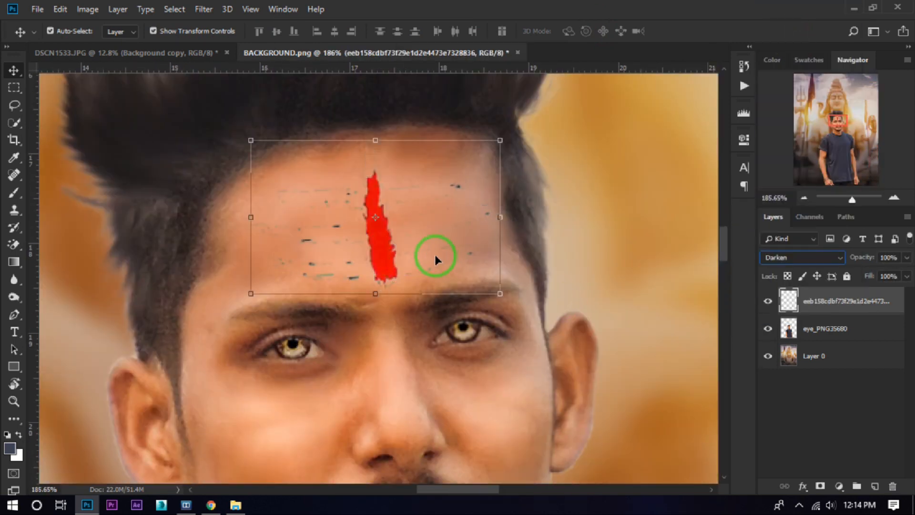
pyautogui.press('Down')
pyautogui.press('Down')
pyautogui.press('Down')
pyautogui.press('Down')
pyautogui.press('Down')
pyautogui.press('Down')
pyautogui.press('Down')
pyautogui.press('Down')
pyautogui.press('Down')
pyautogui.press('Down')
pyautogui.press('Down')
pyautogui.press('Down')
pyautogui.press('Down')
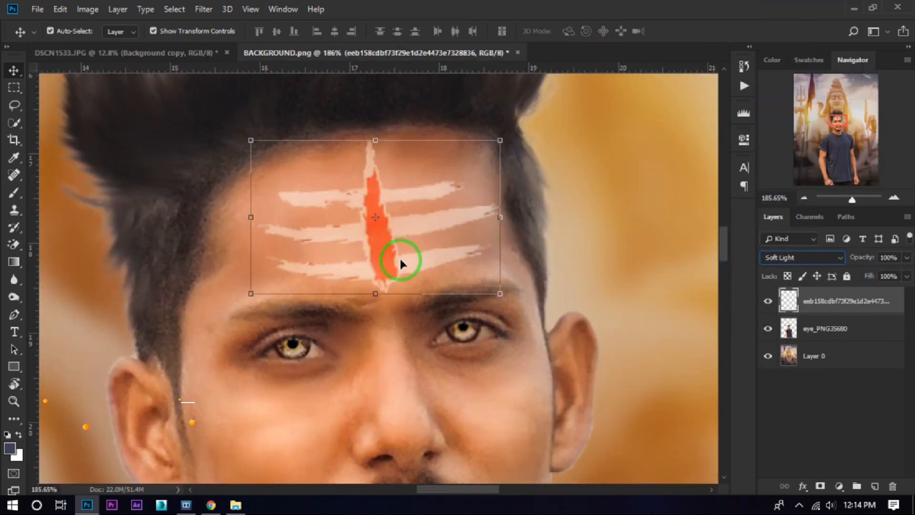
pyautogui.press('Down')
pyautogui.press('Down')
pyautogui.click(593, 258)
pyautogui.scroll(-10, 439, 260)
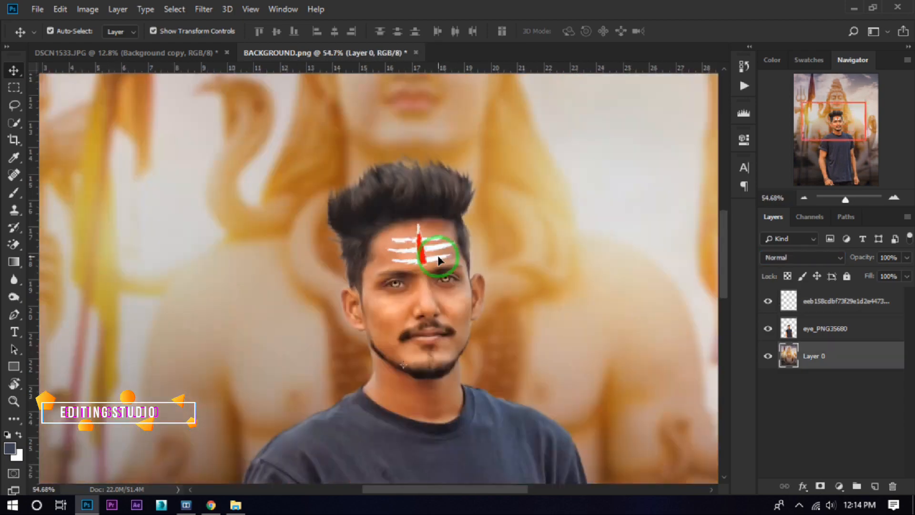
pyautogui.scroll(-1, 530, 247)
# Try Hard Mix on the tilak layer and change its blend mode to Pin Light
pyautogui.click(395, 259)
pyautogui.click(803, 257)
pyautogui.click(811, 236)
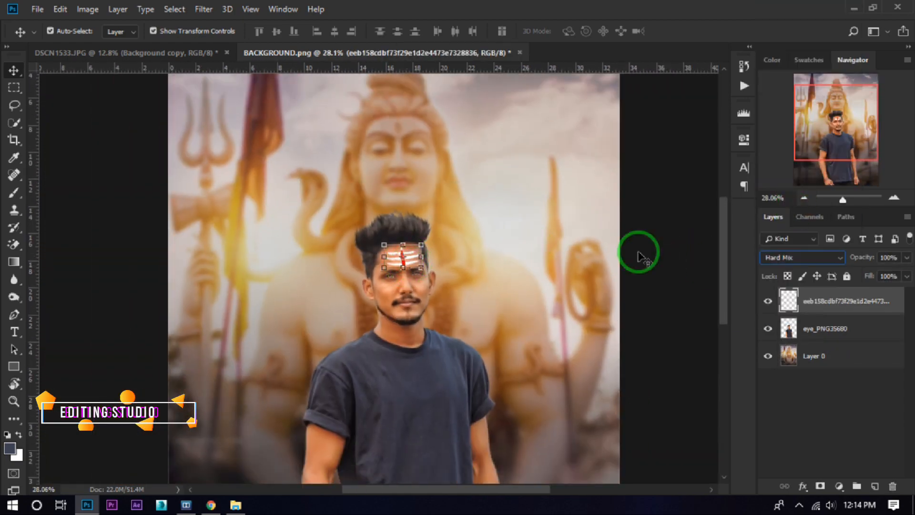
pyautogui.press('Down')
pyautogui.press('Down')
pyautogui.press('Down')
pyautogui.press('Down')
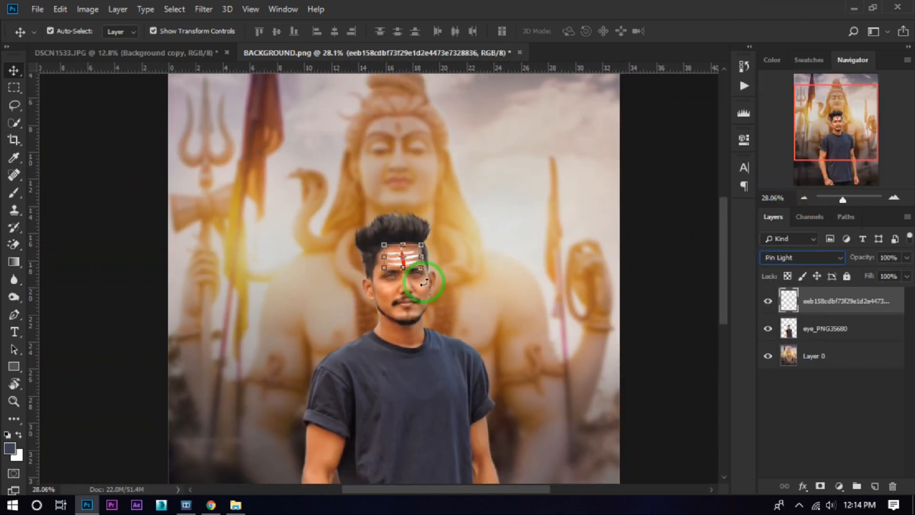
pyautogui.click(670, 251)
pyautogui.scroll(6, 401, 306)
pyautogui.scroll(-9, 400, 301)
pyautogui.scroll(2, 384, 244)
pyautogui.scroll(-1, 385, 244)
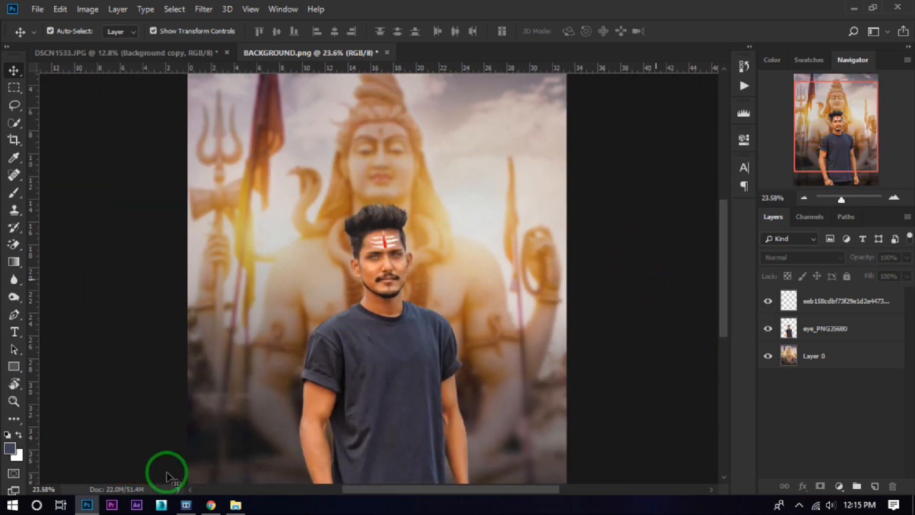
# Place the high_quality_lens_flares_in_png_05 image from the New folder window into the composite and rasterize its layer
pyautogui.click(236, 506)
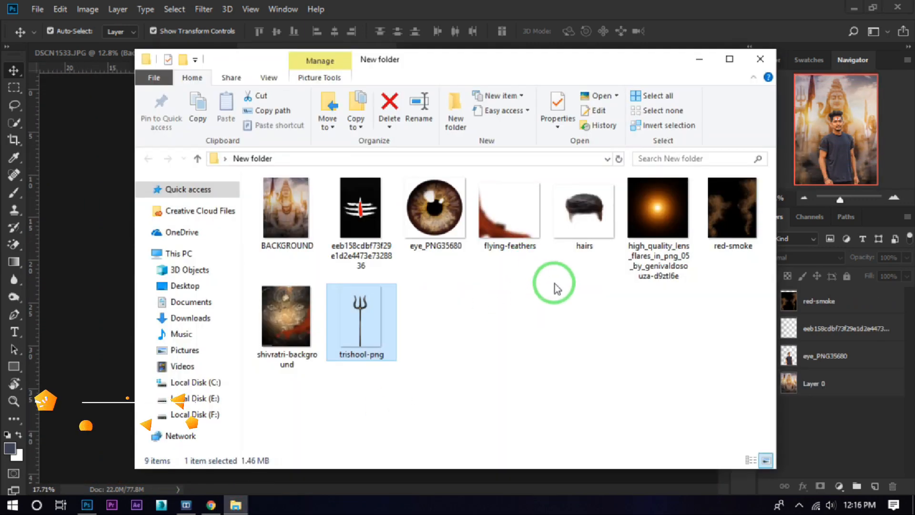
pyautogui.moveTo(657, 207); pyautogui.dragTo(380, 279)
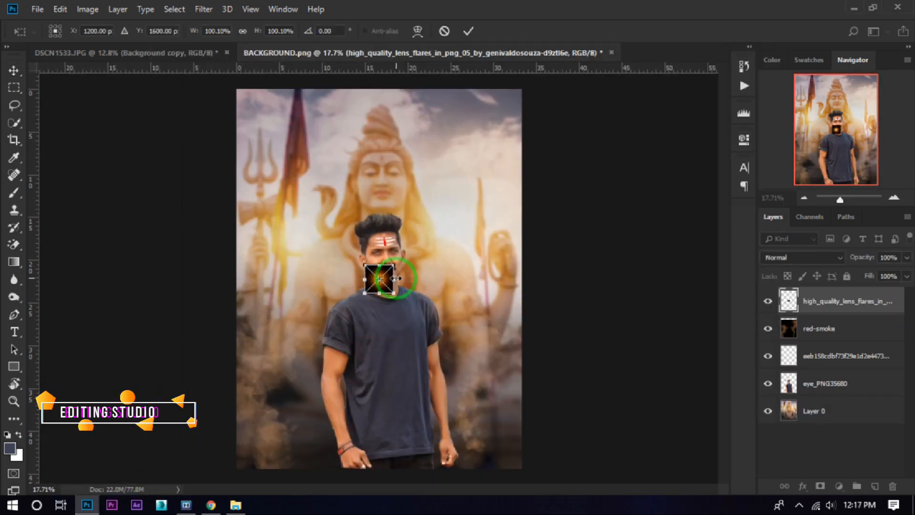
pyautogui.click(468, 31)
pyautogui.rightClick(842, 300)
pyautogui.click(715, 228)
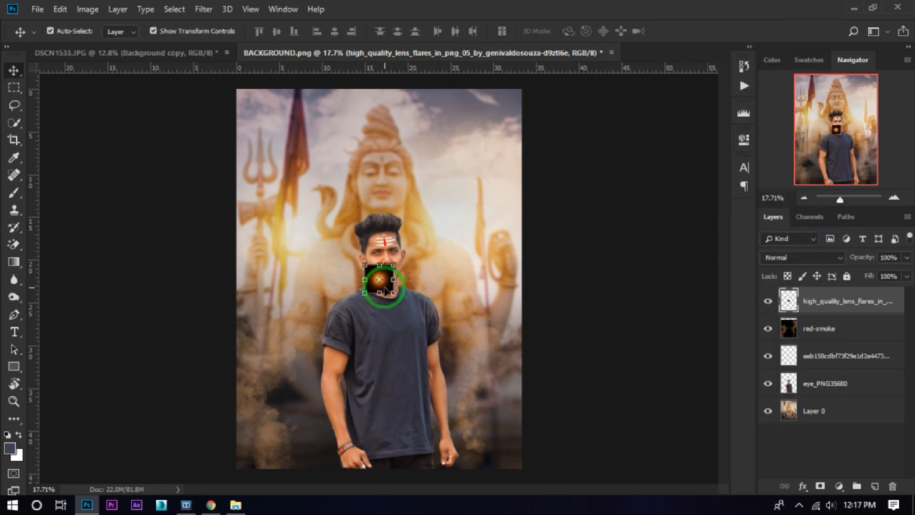
# Enlarge the lens flare image, move it beside the man's shoulder and set its blend mode to Screen
pyautogui.moveTo(395, 295); pyautogui.dragTo(450, 350)
pyautogui.moveTo(388, 277); pyautogui.dragTo(434, 277)
pyautogui.click(609, 32)
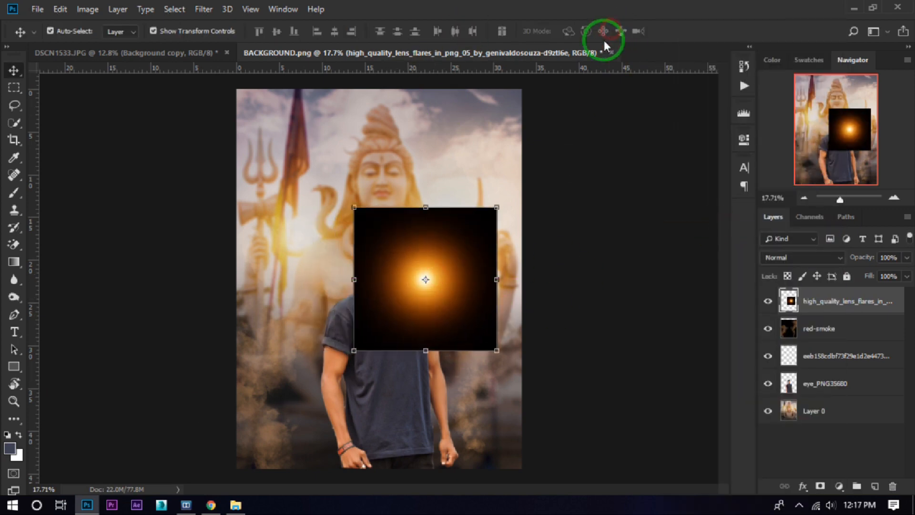
pyautogui.click(802, 258)
pyautogui.click(781, 106)
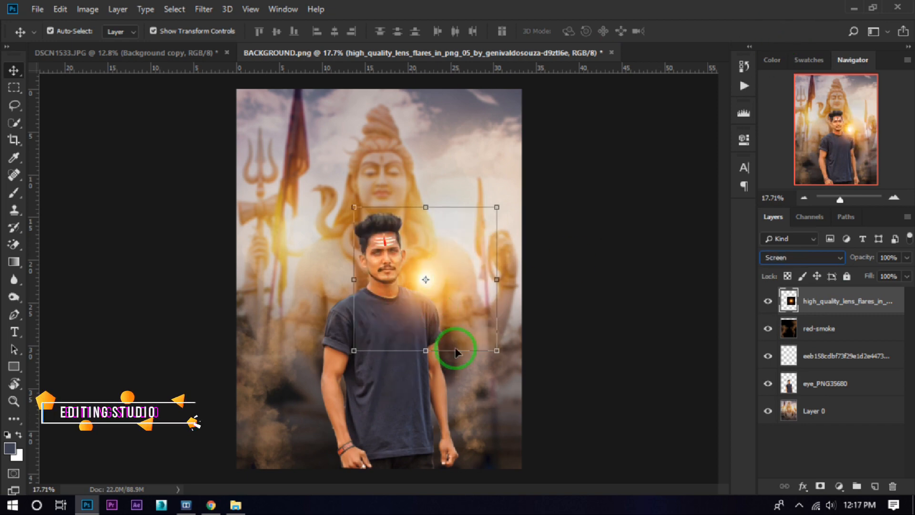
# Enlarge the lens flare further and shift it sideways to glow beside the statue's raised hand
pyautogui.moveTo(491, 347); pyautogui.dragTo(587, 394)
pyautogui.moveTo(482, 297); pyautogui.dragTo(516, 290)
pyautogui.click(606, 31)
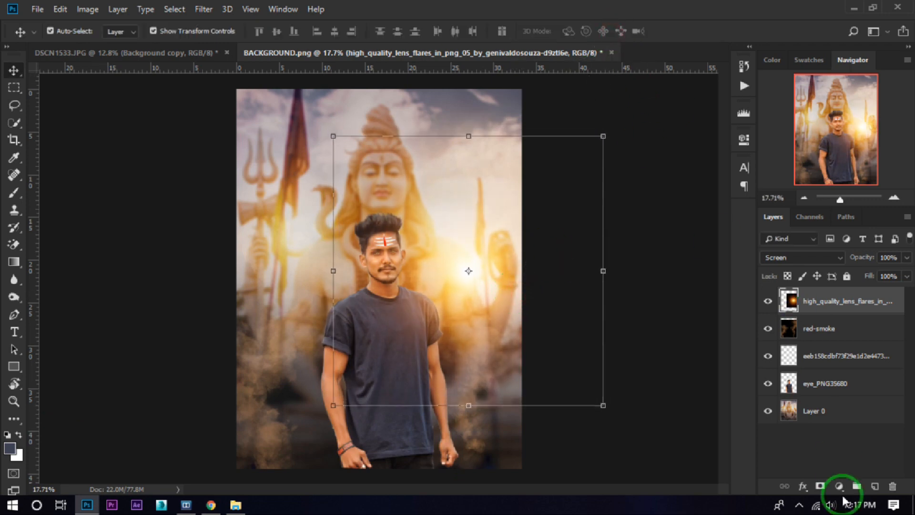
# Add a layer mask to the lens flare layer and set up a 900 px brush for painting on it
pyautogui.click(821, 486)
pyautogui.click(14, 193)
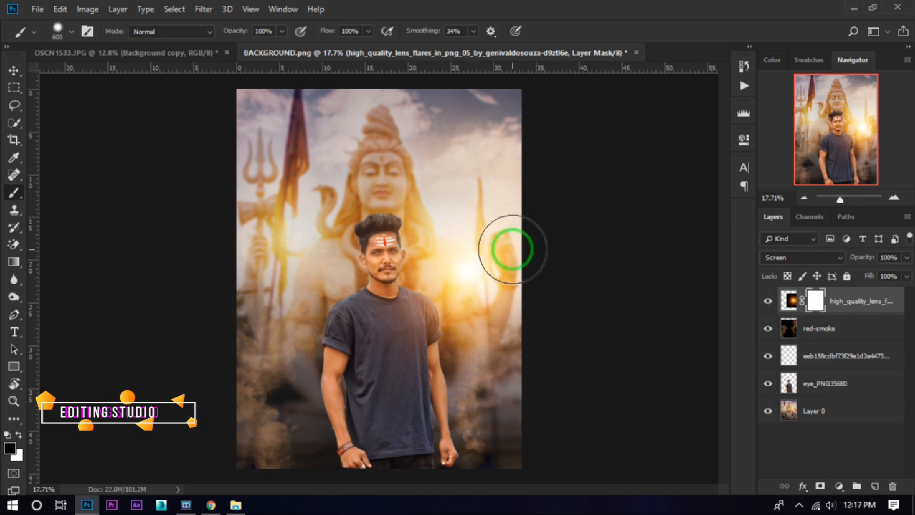
pyautogui.press(']')
pyautogui.press(']')
pyautogui.press(']')
# Try painting the flare out and back in around the statue's raised hand on the layer mask
pyautogui.moveTo(489, 204); pyautogui.dragTo(542, 330)
pyautogui.moveTo(489, 235)
pyautogui.mouseDown()
pyautogui.moveTo(525, 324)
pyautogui.moveTo(440, 183)
pyautogui.moveTo(468, 239)
pyautogui.moveTo(461, 262)
pyautogui.mouseUp()
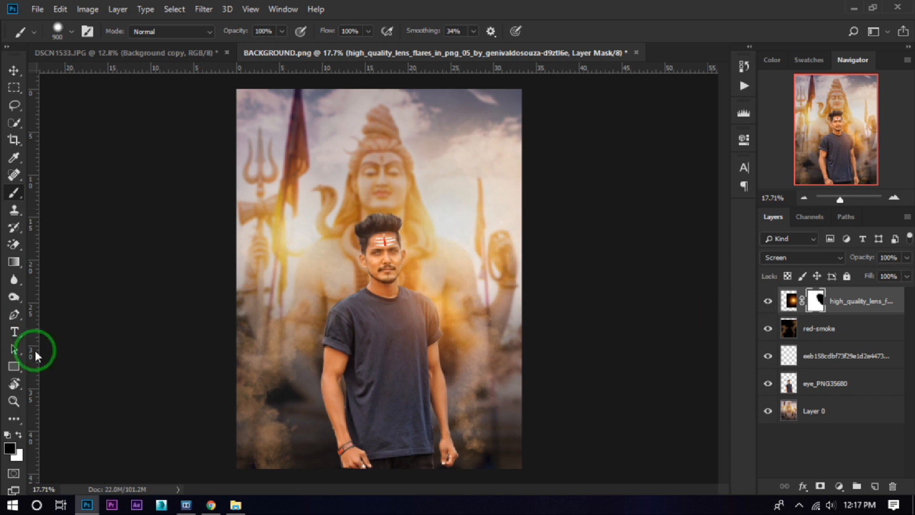
pyautogui.press('x')
pyautogui.moveTo(432, 200)
pyautogui.mouseDown()
pyautogui.moveTo(425, 221)
pyautogui.moveTo(525, 301)
pyautogui.moveTo(282, 305)
pyautogui.moveTo(341, 338)
pyautogui.moveTo(516, 159)
pyautogui.moveTo(466, 190)
pyautogui.mouseUp()
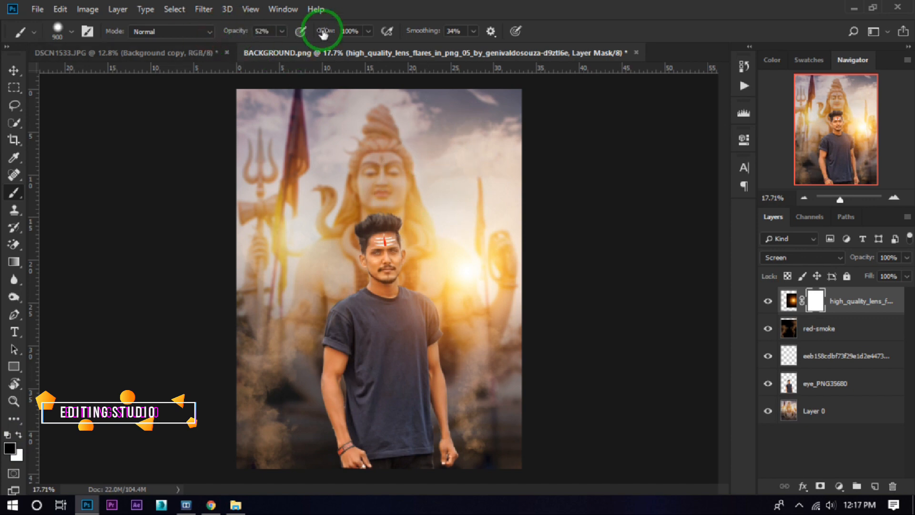
# Adjust the brush to size 1000 with 52% opacity and 32% flow, and dab the flare's bright core on the mask
pyautogui.press(']')
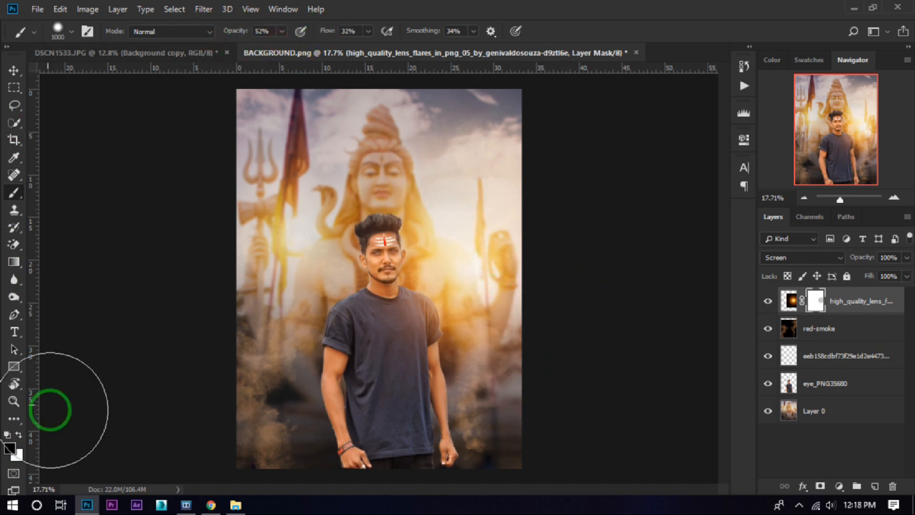
pyautogui.click(54, 29)
pyautogui.moveTo(86, 106); pyautogui.dragTo(41, 108)
pyautogui.click(58, 29)
pyautogui.click(496, 261)
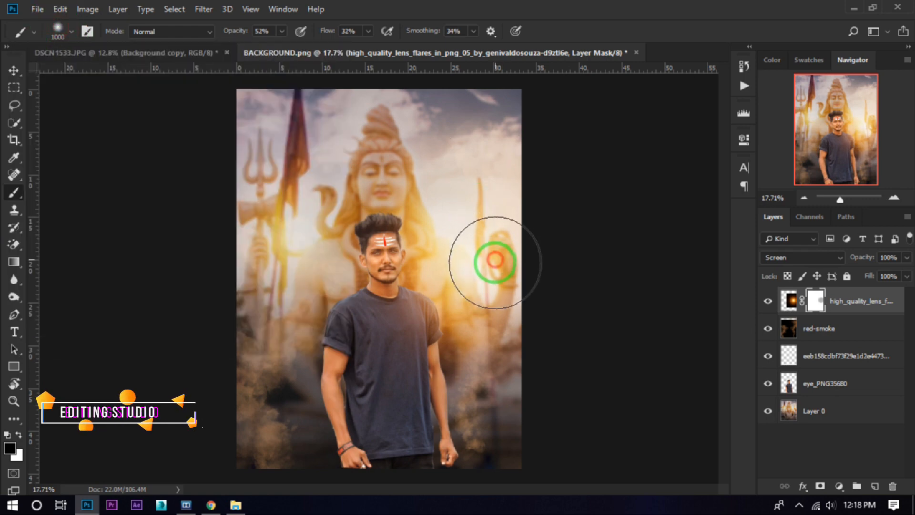
# Place the high_quality_lens_flares_in_png_05 image from the New folder window into the composite again and rasterize its layer
pyautogui.click(235, 505)
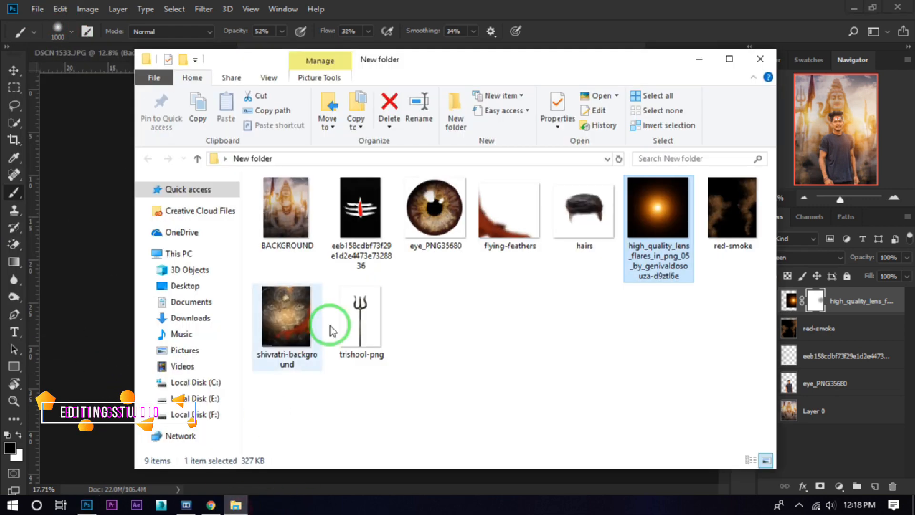
pyautogui.moveTo(332, 330); pyautogui.dragTo(302, 272)
pyautogui.click(467, 30)
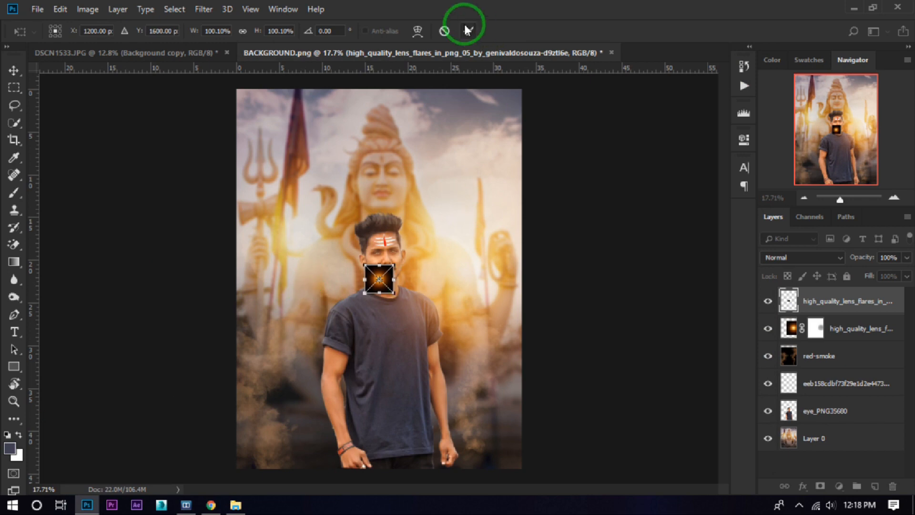
pyautogui.rightClick(813, 307)
pyautogui.click(708, 229)
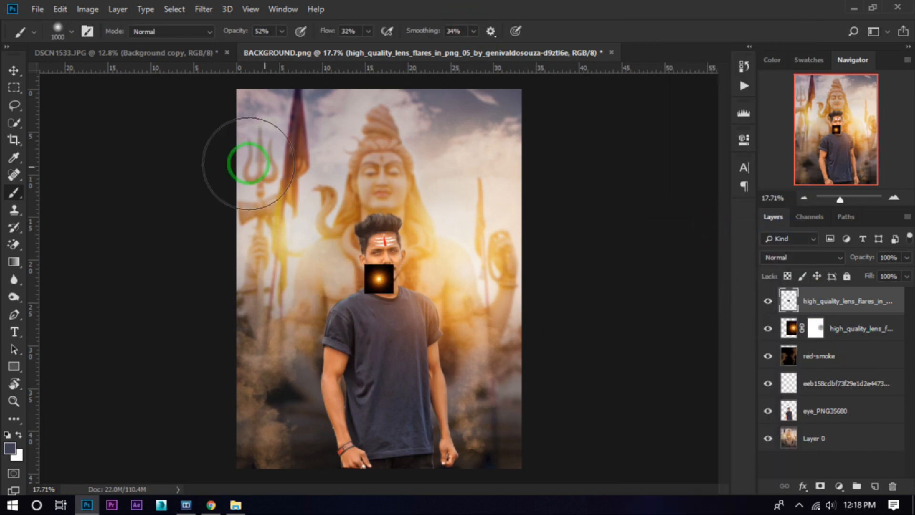
# Enlarge the second lens flare, move it over the trident side of the background and set its blend mode to Screen
pyautogui.press('v')
pyautogui.moveTo(394, 292); pyautogui.dragTo(449, 348)
pyautogui.moveTo(351, 300); pyautogui.dragTo(277, 269)
pyautogui.click(606, 31)
pyautogui.click(805, 257)
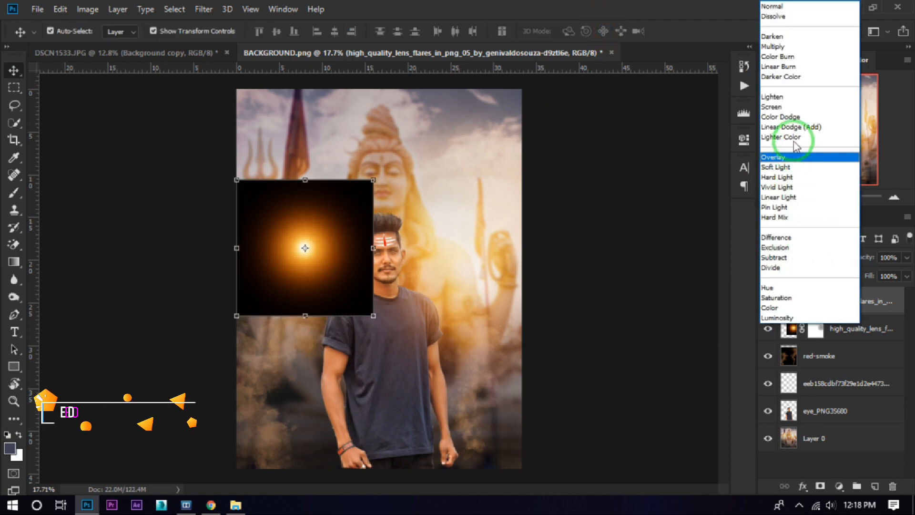
pyautogui.click(801, 109)
# Scale the second lens flare to about 173.74% and position its core beside the statue's arm below the flag
pyautogui.hotkey('ctrl', 't')
pyautogui.moveTo(395, 333); pyautogui.dragTo(415, 358)
pyautogui.moveTo(311, 290); pyautogui.dragTo(289, 305)
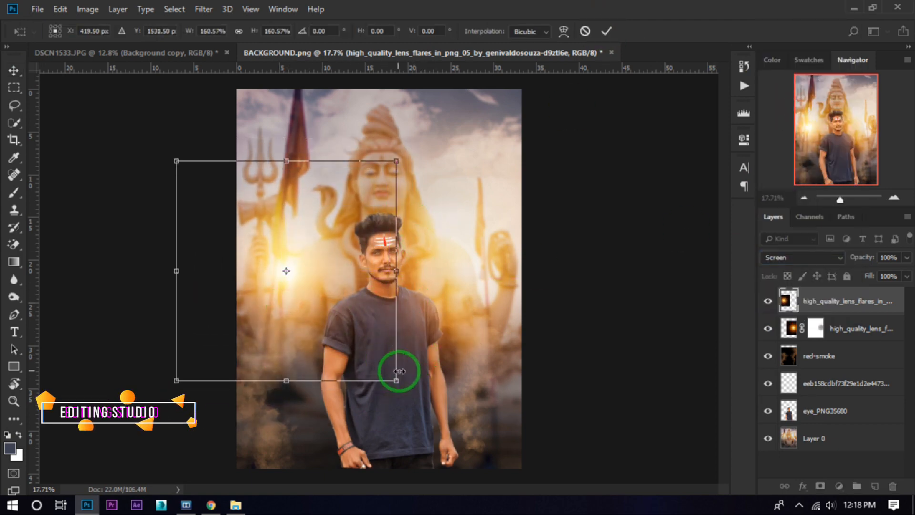
pyautogui.moveTo(400, 371); pyautogui.dragTo(408, 384)
pyautogui.moveTo(308, 313)
pyautogui.mouseDown()
pyautogui.moveTo(296, 321)
pyautogui.moveTo(310, 312)
pyautogui.moveTo(302, 310)
pyautogui.mouseUp()
pyautogui.moveTo(410, 395); pyautogui.dragTo(401, 384)
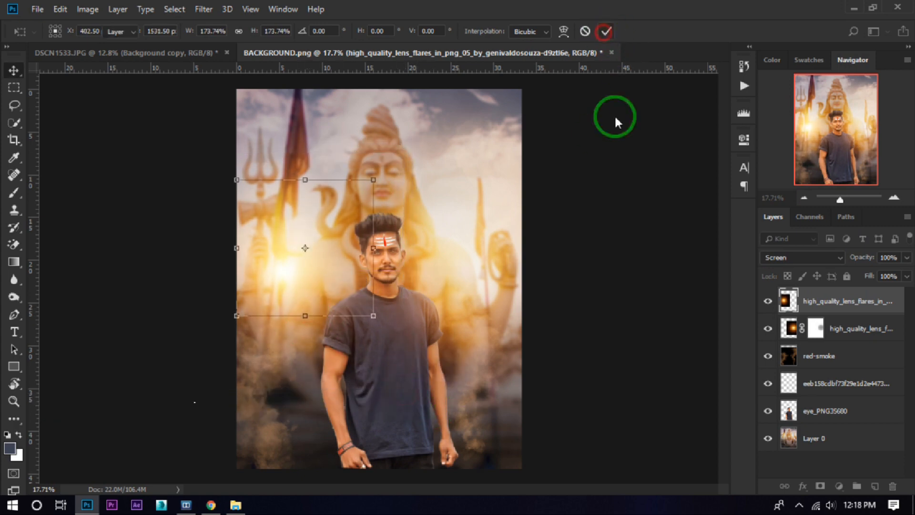
# Add a layer mask to the second lens flare and dab down the bright cores of both flares on their masks
pyautogui.click(821, 486)
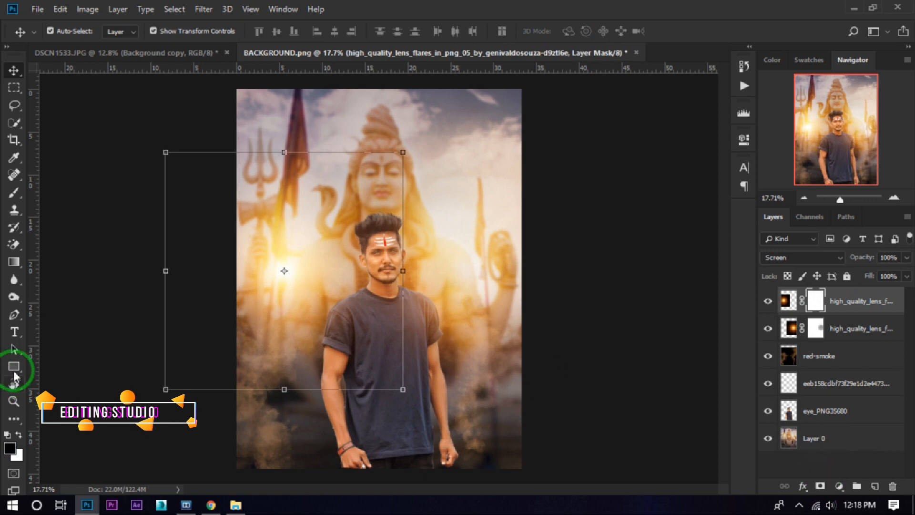
pyautogui.click(15, 193)
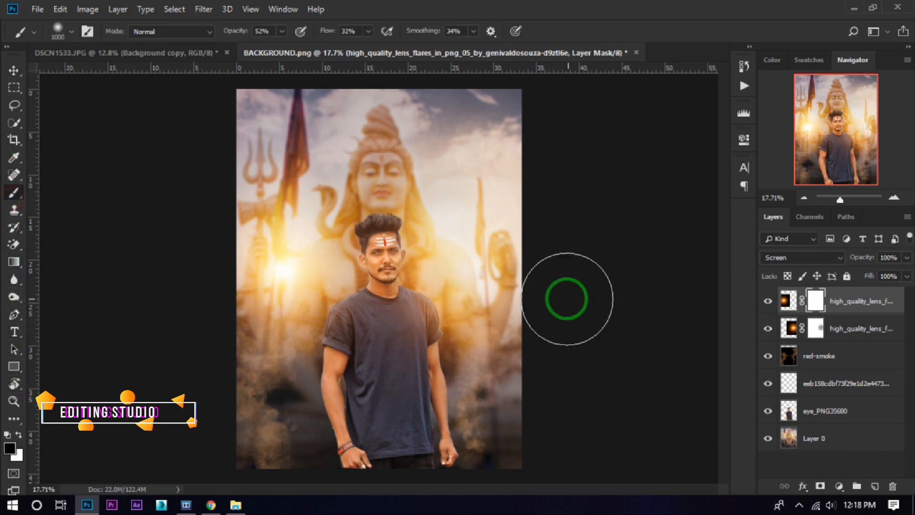
pyautogui.click(285, 271)
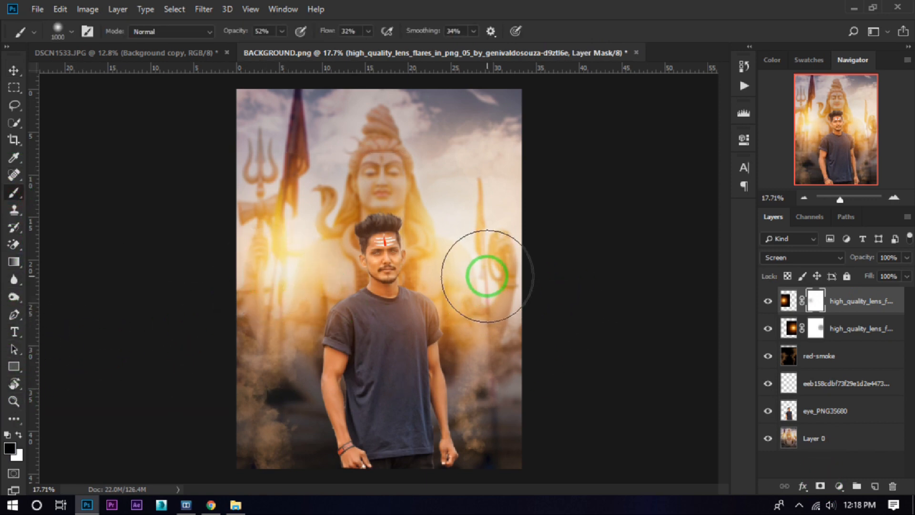
pyautogui.click(274, 248)
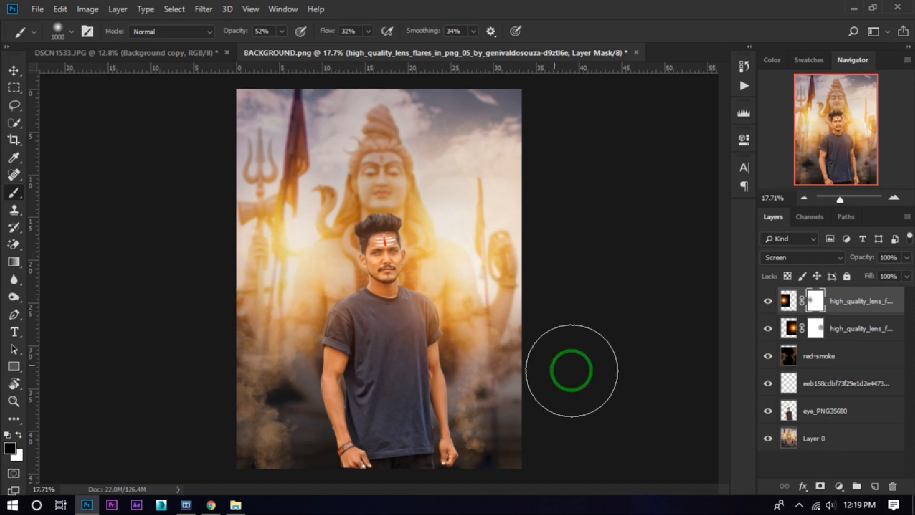
pyautogui.click(818, 323)
pyautogui.click(487, 249)
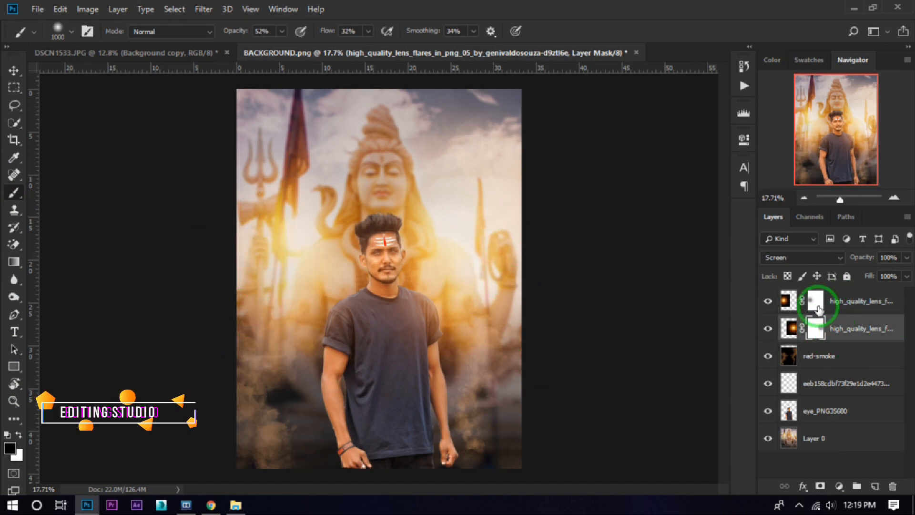
# Review the whole composite at different magnifications and look over the source images in the New folder window
pyautogui.click(13, 70)
pyautogui.scroll(3, 453, 224)
pyautogui.scroll(-2, 548, 255)
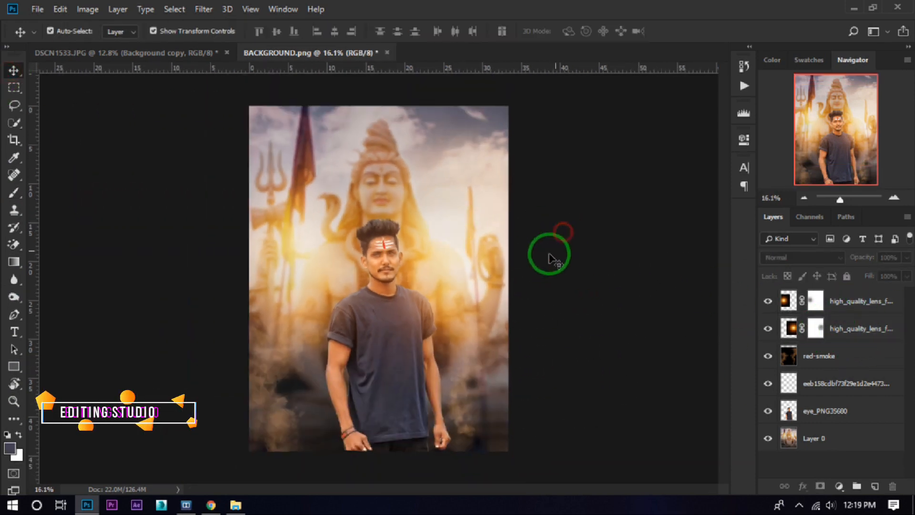
pyautogui.scroll(2, 383, 237)
pyautogui.scroll(2, 384, 237)
pyautogui.scroll(-3, 378, 307)
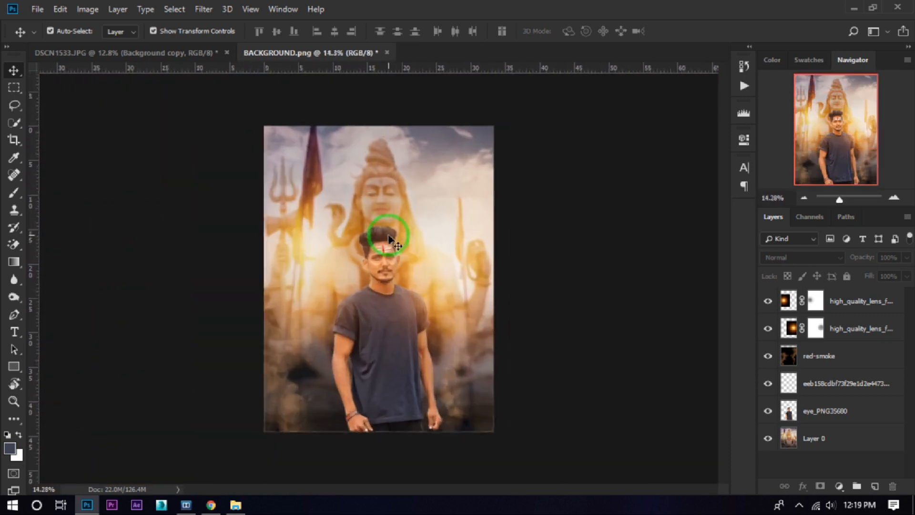
pyautogui.scroll(1, 388, 229)
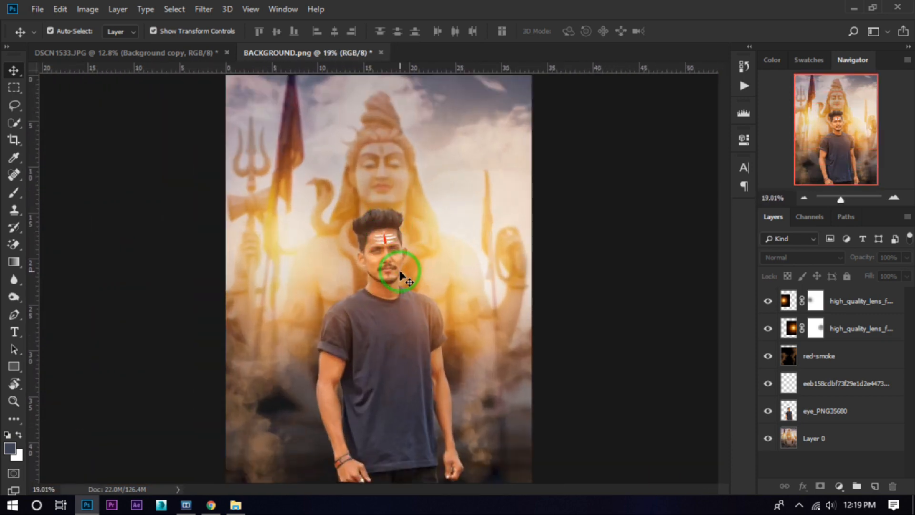
pyautogui.click(235, 505)
pyautogui.click(235, 506)
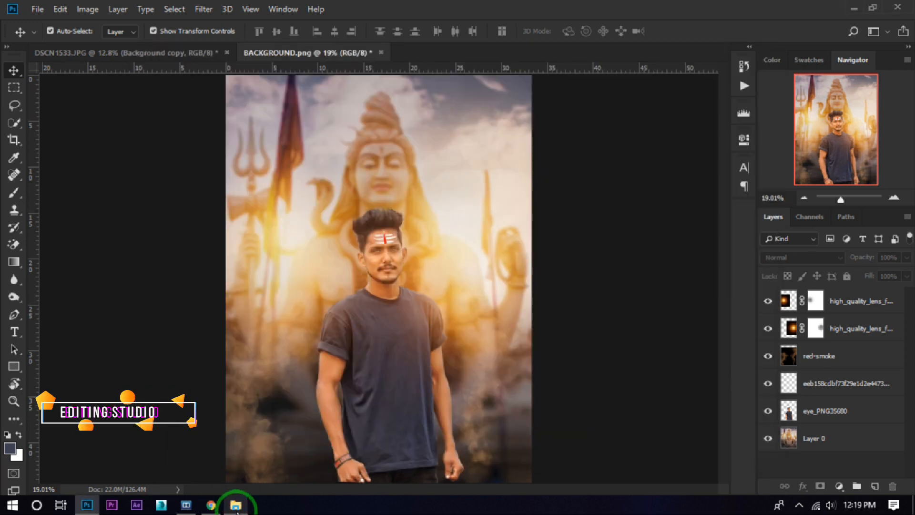
pyautogui.click(236, 505)
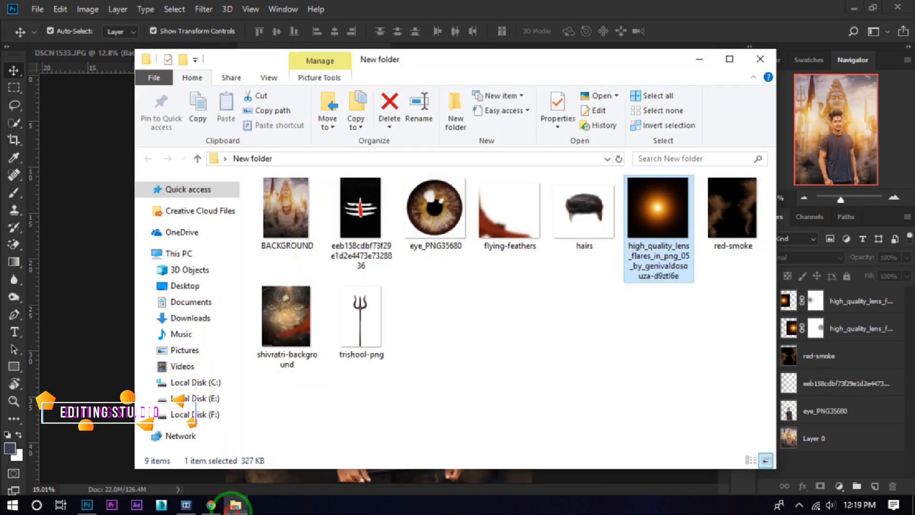
pyautogui.click(699, 59)
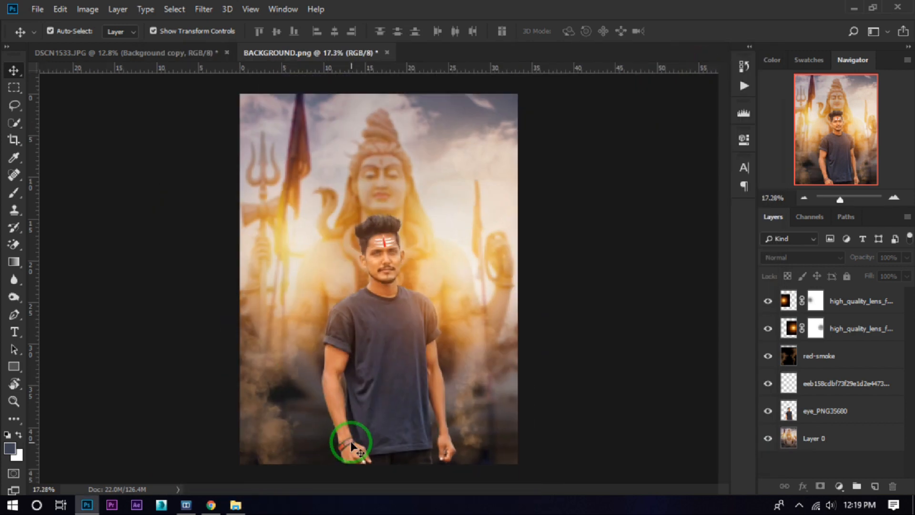
# Try a blue-grey to transparent linear gradient over the lower part of the composite on a new layer
pyautogui.click(14, 262)
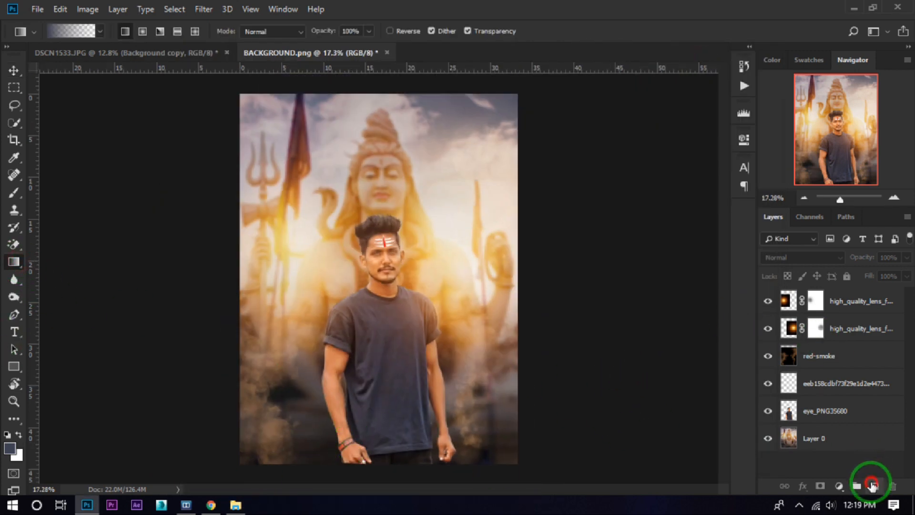
pyautogui.click(872, 486)
pyautogui.moveTo(380, 256); pyautogui.dragTo(378, 250)
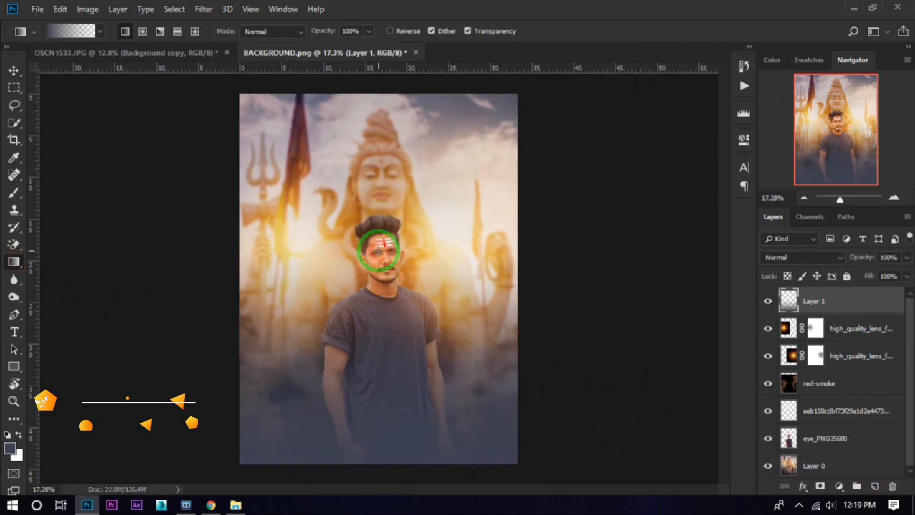
# Change the gradient's opaque colour stop to black
pyautogui.click(66, 37)
pyautogui.click(657, 351)
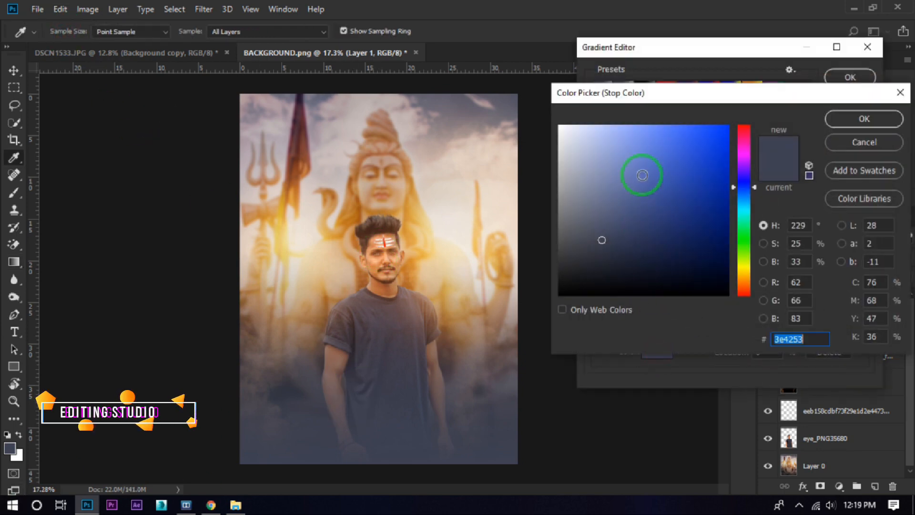
pyautogui.click(526, 343)
pyautogui.click(857, 120)
pyautogui.click(851, 77)
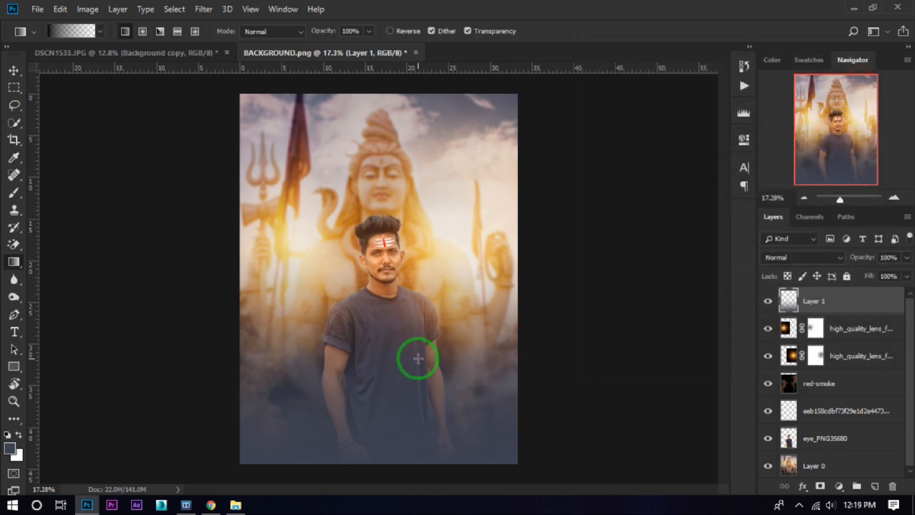
# Replace the blue-grey gradient layer with a new layer holding a black linear gradient fading from the bottom edge up to the man's face
pyautogui.press('Delete')
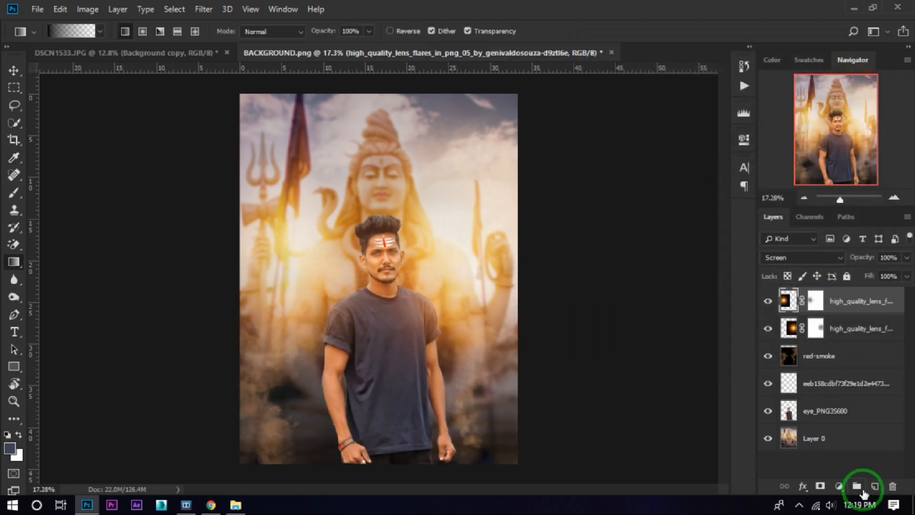
pyautogui.click(874, 486)
pyautogui.moveTo(391, 465); pyautogui.dragTo(384, 265)
pyautogui.scroll(-1, 385, 265)
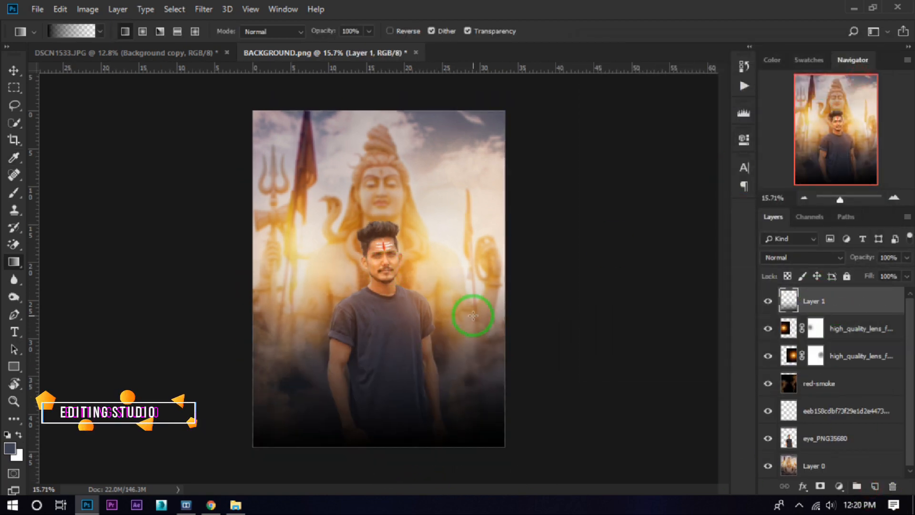
# Try darkening blend modes such as Darken and Darker Color on the black gradient layer
pyautogui.click(13, 70)
pyautogui.click(801, 258)
pyautogui.click(771, 36)
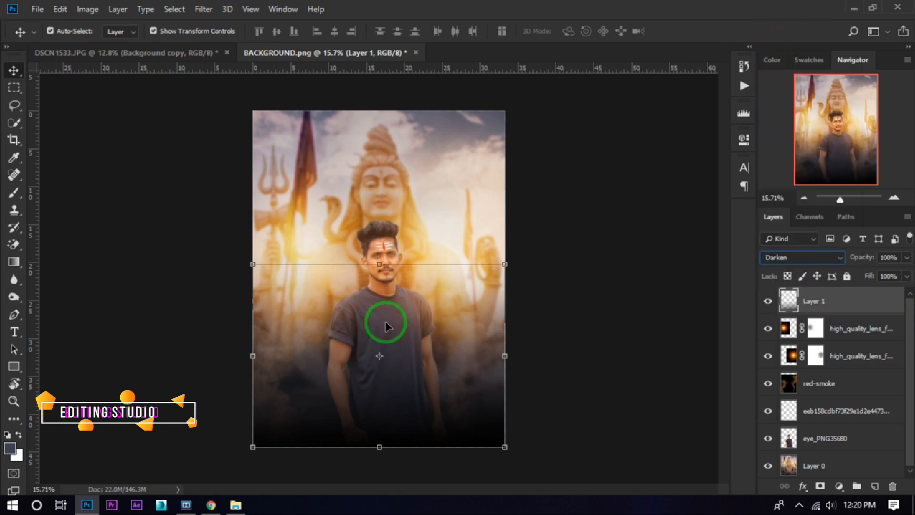
pyautogui.press('Down')
pyautogui.press('Up')
pyautogui.press('Up')
pyautogui.press('Down')
pyautogui.press('Down')
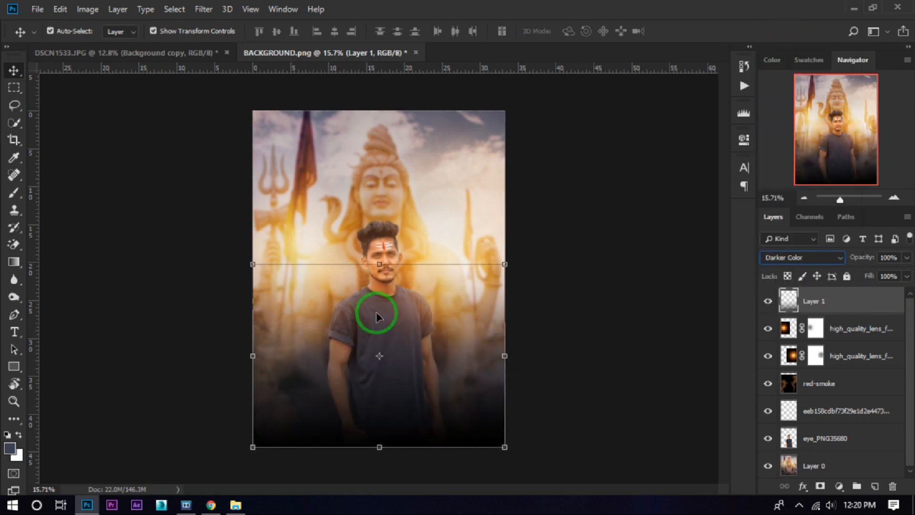
# Set the black gradient layer's blend mode to Overlay and reduce its fill to 17%
pyautogui.press('Down')
pyautogui.press('Down')
pyautogui.press('Down')
pyautogui.press('Down')
pyautogui.press('Down')
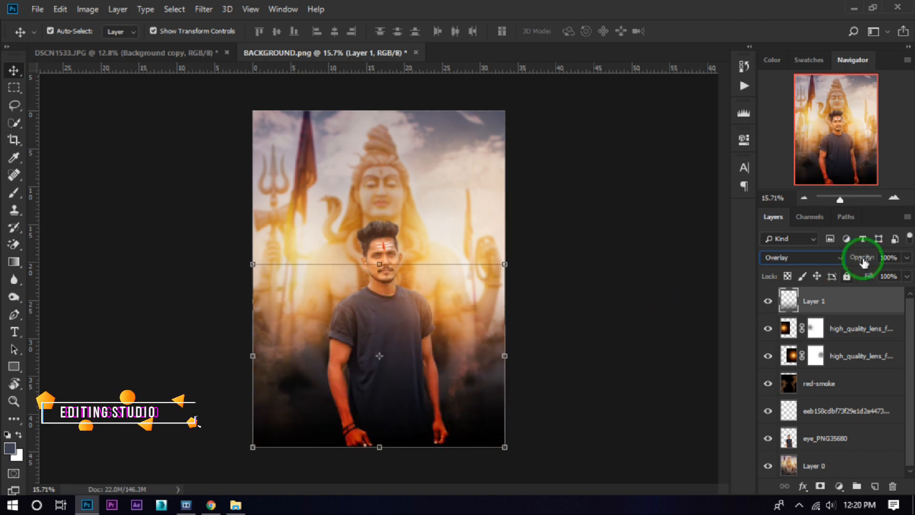
pyautogui.moveTo(763, 289)
pyautogui.mouseDown()
pyautogui.moveTo(769, 296)
pyautogui.moveTo(754, 297)
pyautogui.mouseUp()
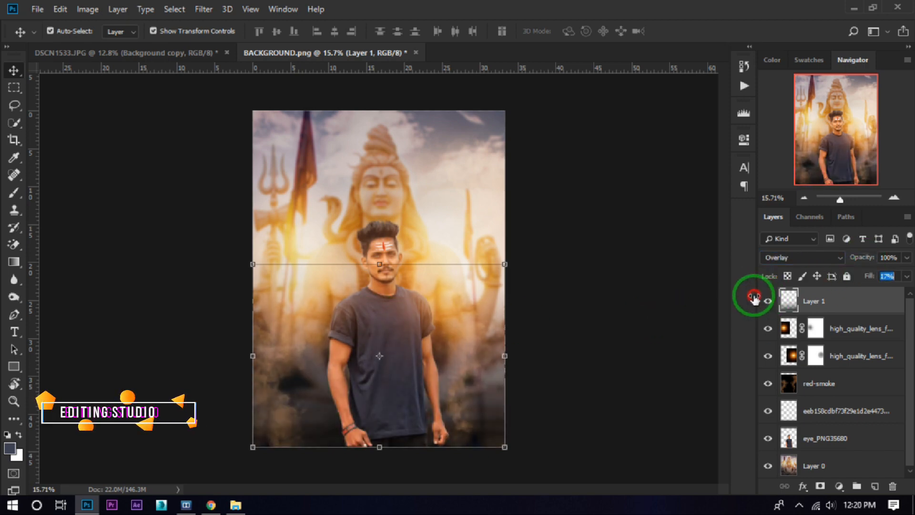
pyautogui.click(95, 190)
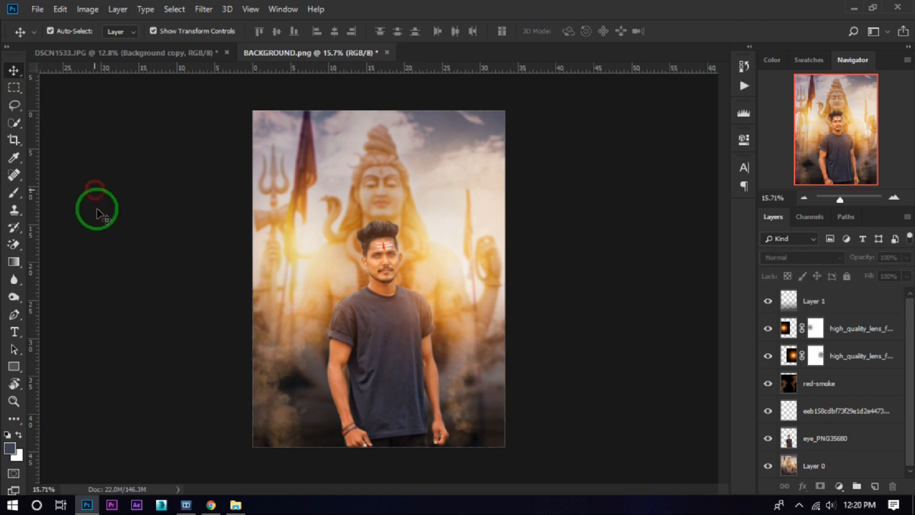
pyautogui.scroll(2, 380, 278)
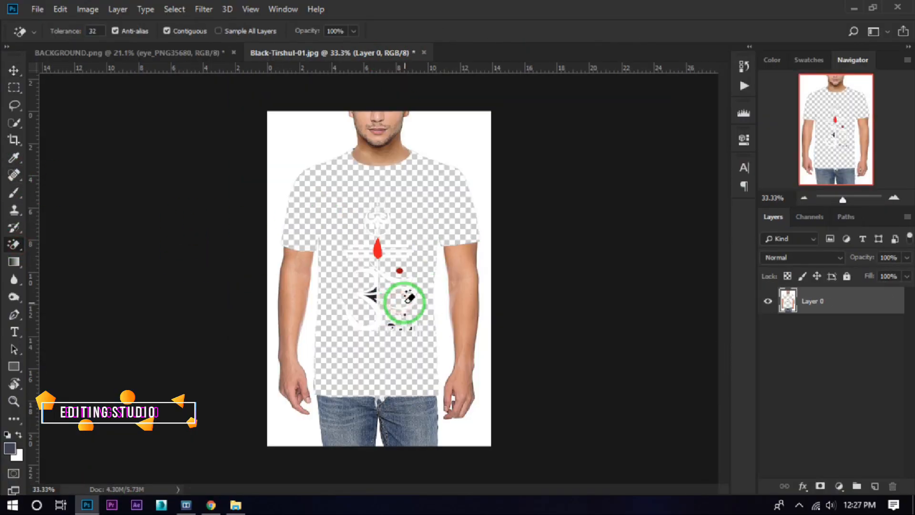
# Erase the leftover dark patches inside the Om and Hindi lettering of the T-shirt print in Black-Tirshul-01.jpg with the Magic Eraser
pyautogui.scroll(10, 407, 298)
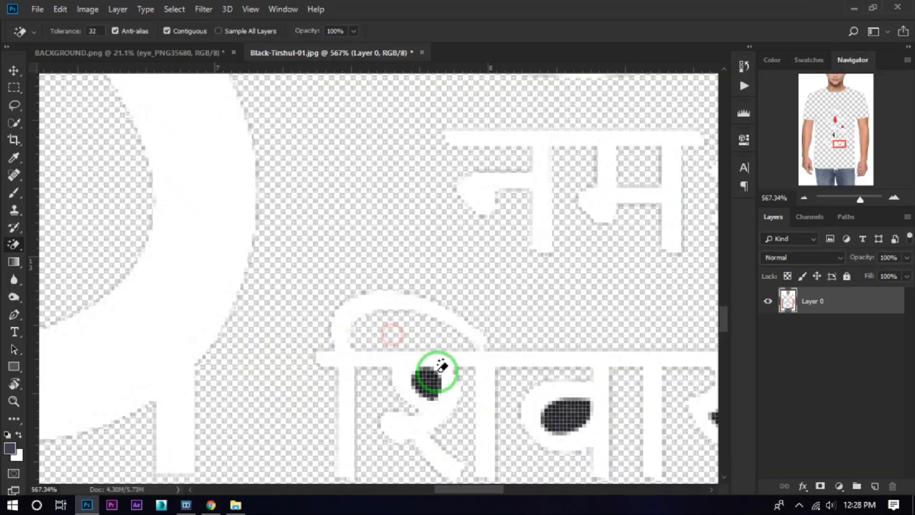
pyautogui.click(442, 368)
pyautogui.scroll(-2, 442, 367)
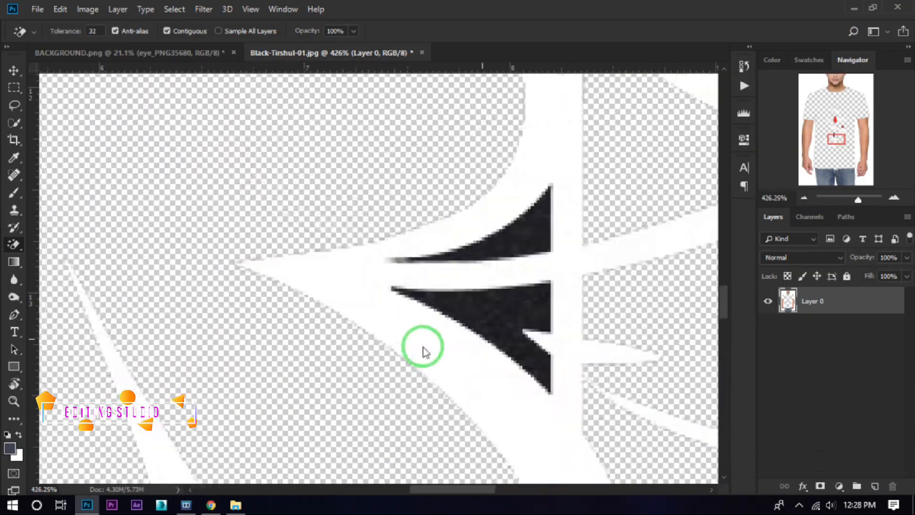
pyautogui.click(554, 292)
# Copy the trident and Om print to its own layer from a rectangular selection and hide the original T-shirt layer
pyautogui.scroll(-5, 399, 277)
pyautogui.press('m')
pyautogui.scroll(-1, 370, 136)
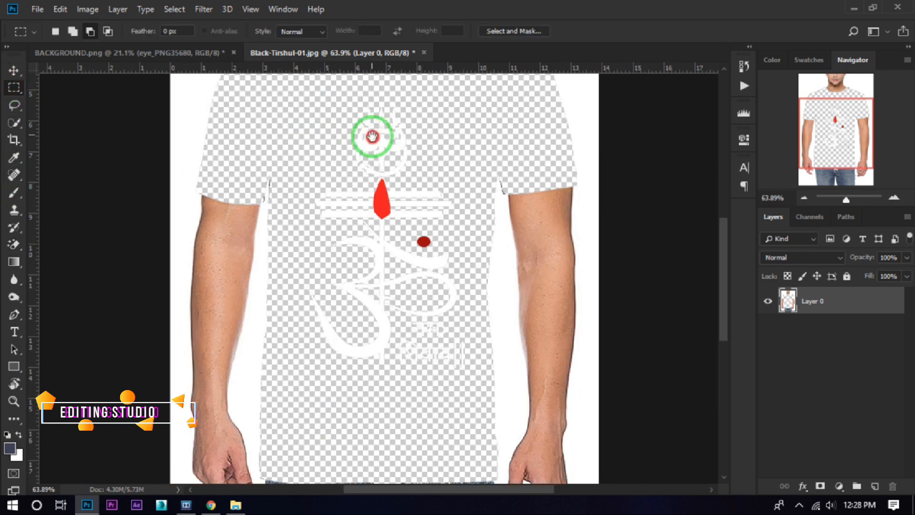
pyautogui.moveTo(270, 113); pyautogui.dragTo(458, 432)
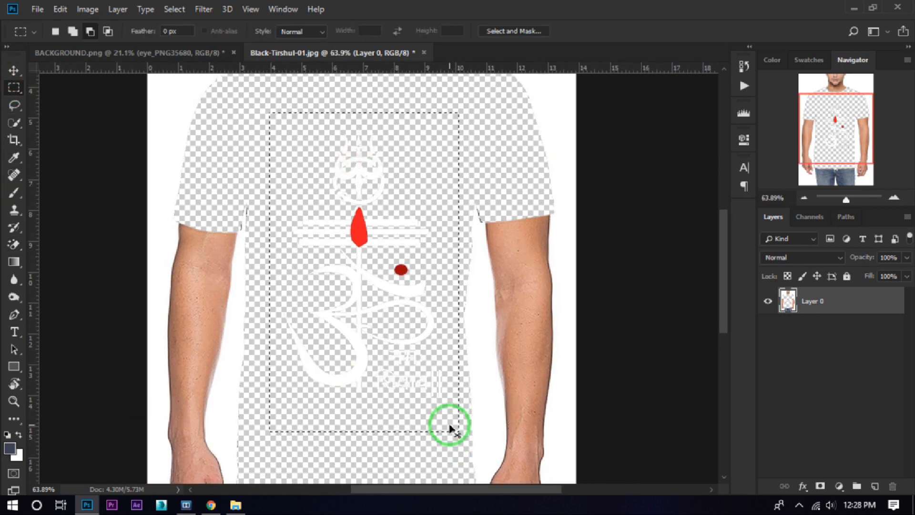
pyautogui.hotkey('ctrl', 'j')
pyautogui.click(768, 329)
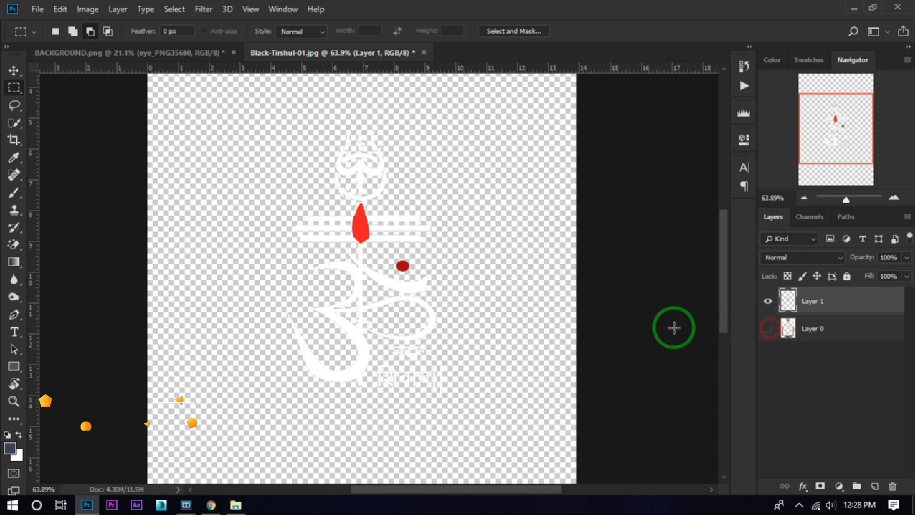
# Bring the isolated trident and Om print into BACKGROUND.png and place it on the man's T-shirt
pyautogui.click(11, 76)
pyautogui.moveTo(358, 287); pyautogui.dragTo(404, 372)
pyautogui.scroll(4, 419, 408)
pyautogui.moveTo(418, 408)
pyautogui.mouseDown()
pyautogui.moveTo(378, 291)
pyautogui.moveTo(357, 311)
pyautogui.mouseUp()
pyautogui.scroll(-3, 473, 313)
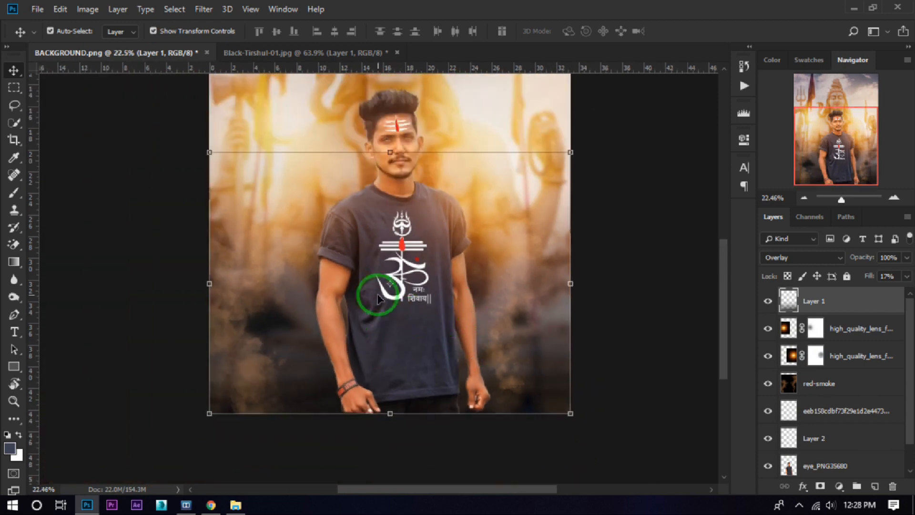
# Transform the print layer: rotate it -3.23°, scale it to 97.73% and position it on the chest of the T-shirt
pyautogui.click(820, 441)
pyautogui.hotkey('ctrl', 't')
pyautogui.moveTo(410, 279); pyautogui.dragTo(409, 330)
pyautogui.moveTo(452, 242)
pyautogui.mouseDown()
pyautogui.moveTo(445, 225)
pyautogui.moveTo(448, 235)
pyautogui.mouseUp()
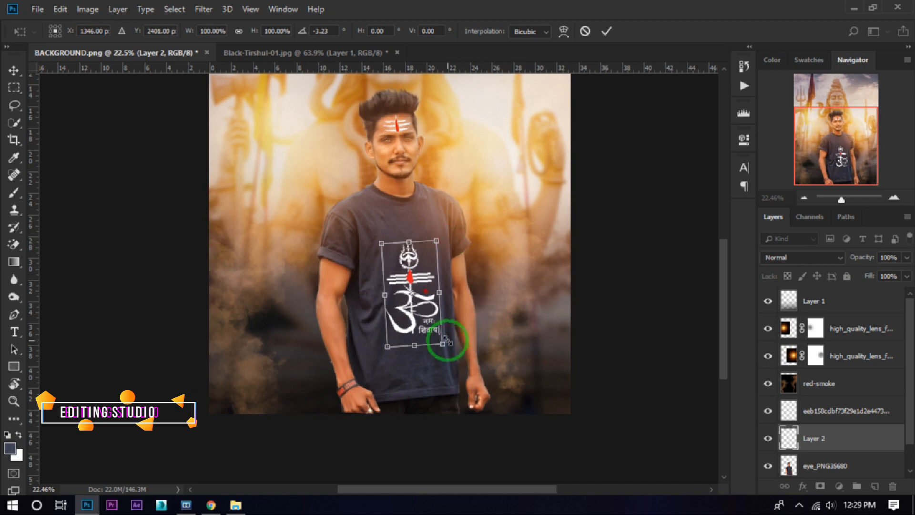
pyautogui.moveTo(443, 342)
pyautogui.mouseDown()
pyautogui.moveTo(440, 333)
pyautogui.moveTo(443, 342)
pyautogui.mouseUp()
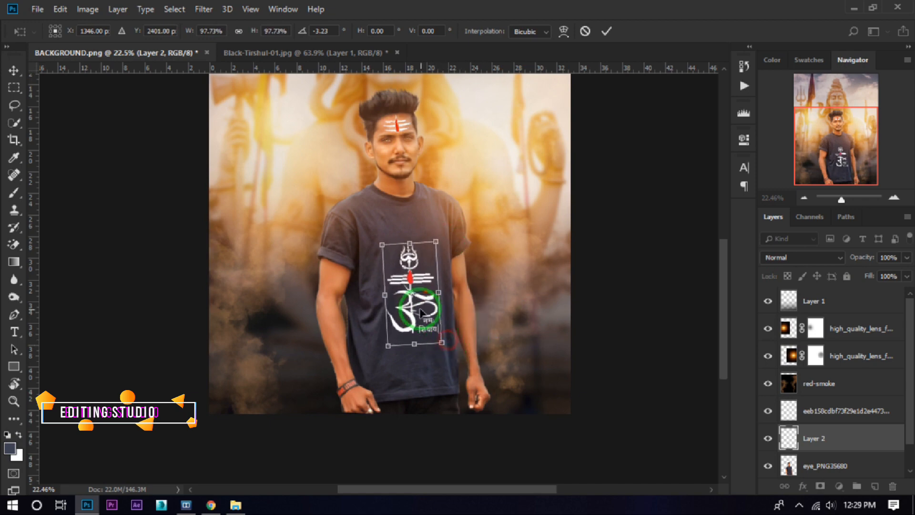
pyautogui.moveTo(413, 314); pyautogui.dragTo(422, 279)
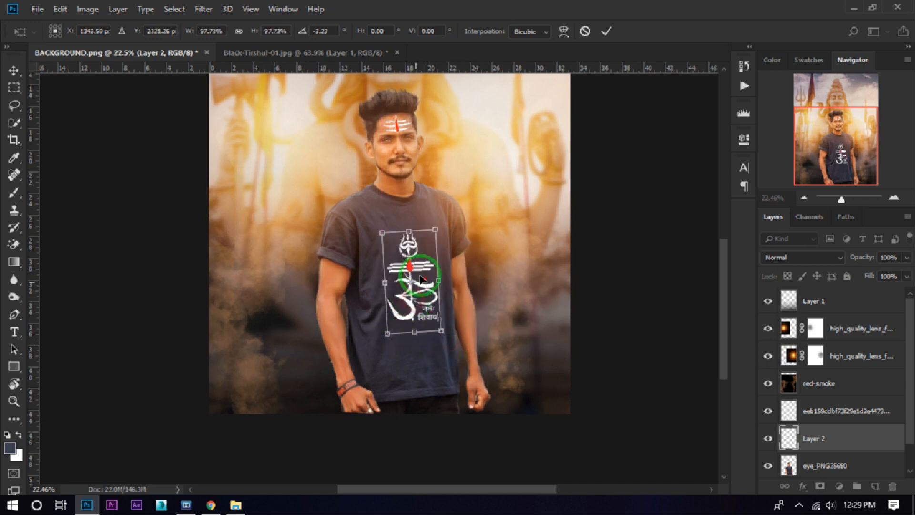
pyautogui.click(612, 34)
# Scale the T-shirt print up to 112.67% and shift it slightly towards the middle of the shirt
pyautogui.scroll(2, 401, 326)
pyautogui.click(426, 305)
pyautogui.click(817, 443)
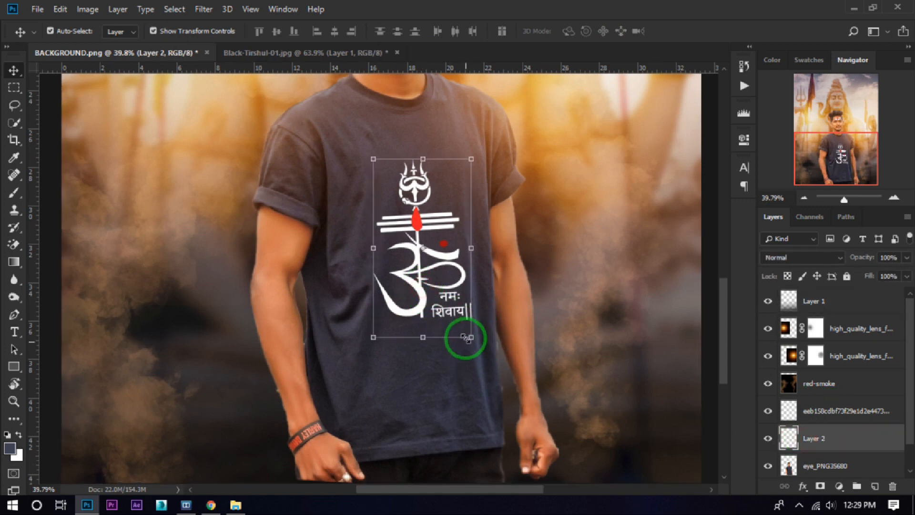
pyautogui.moveTo(470, 337); pyautogui.dragTo(477, 349)
pyautogui.moveTo(421, 302); pyautogui.dragTo(410, 309)
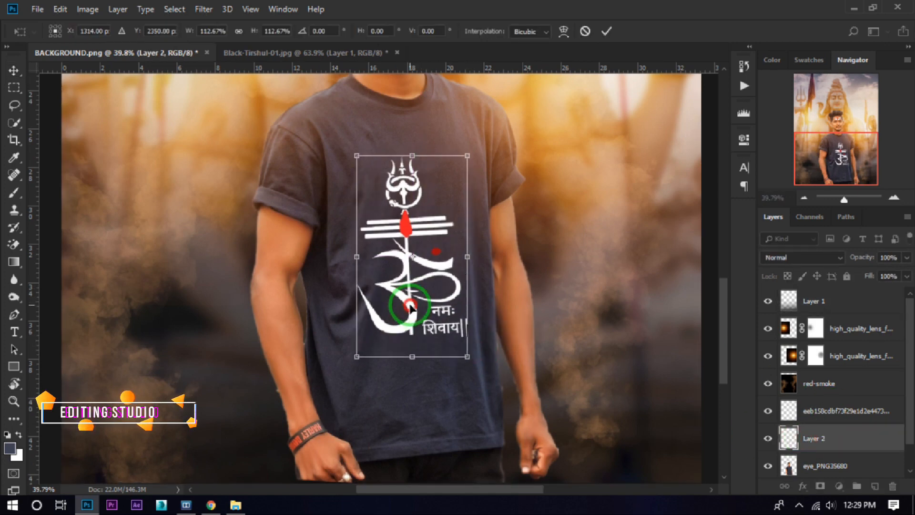
pyautogui.click(606, 31)
pyautogui.click(609, 211)
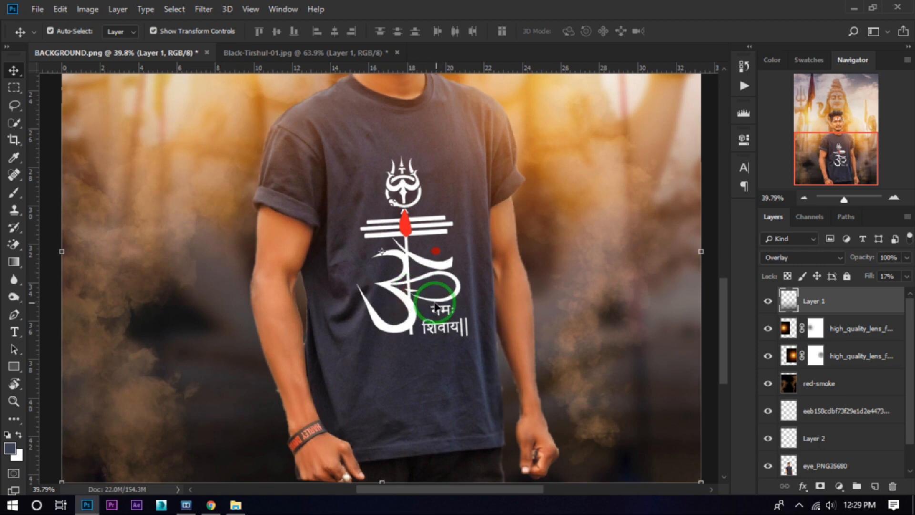
# Try blend modes such as Color Dodge, Overlay and Hard Light on the T-shirt print layer
pyautogui.click(832, 441)
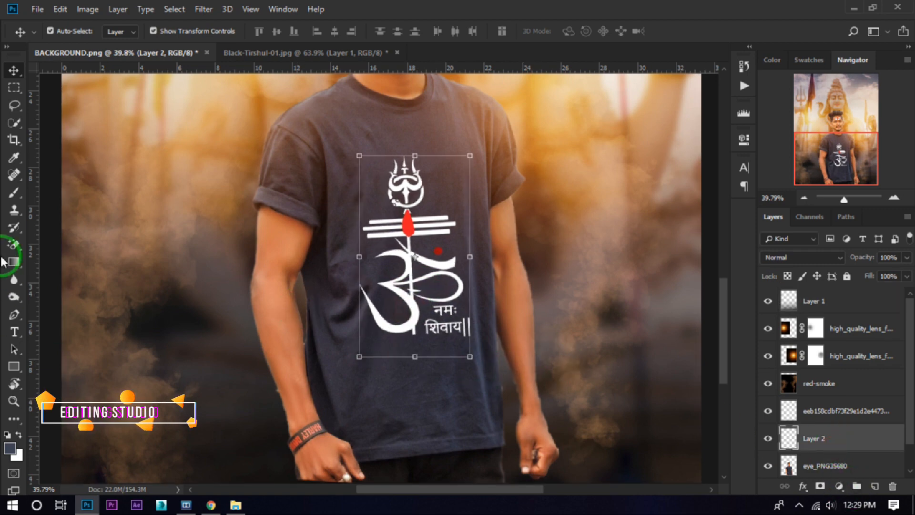
pyautogui.click(804, 258)
pyautogui.click(775, 22)
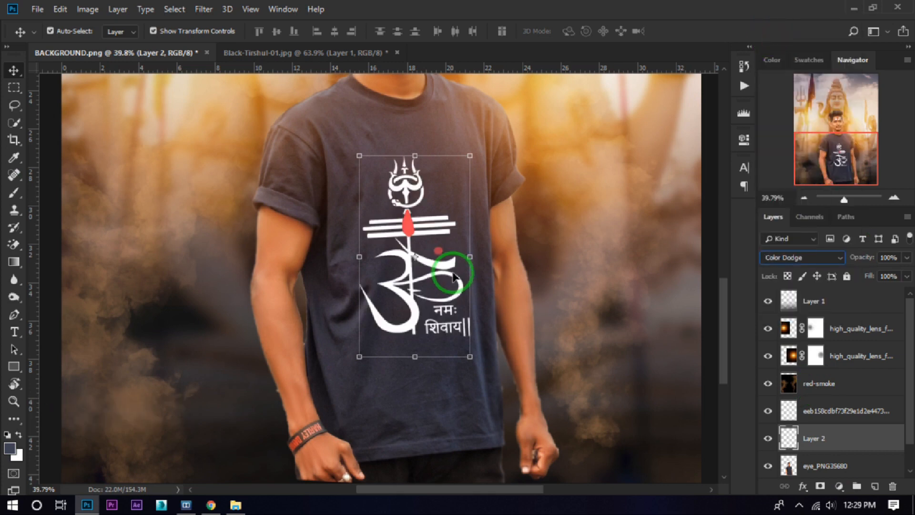
pyautogui.press('Down')
pyautogui.press('Down')
pyautogui.press('Down')
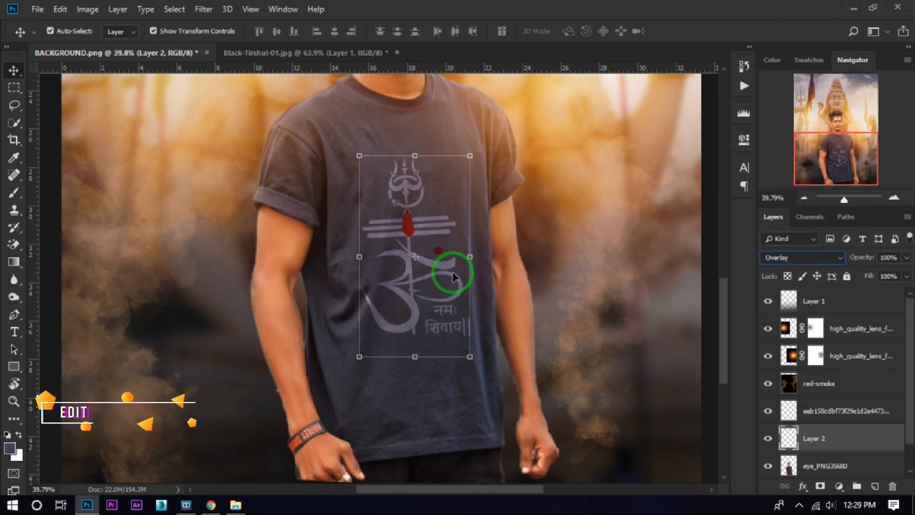
pyautogui.press('Up')
pyautogui.press('Down')
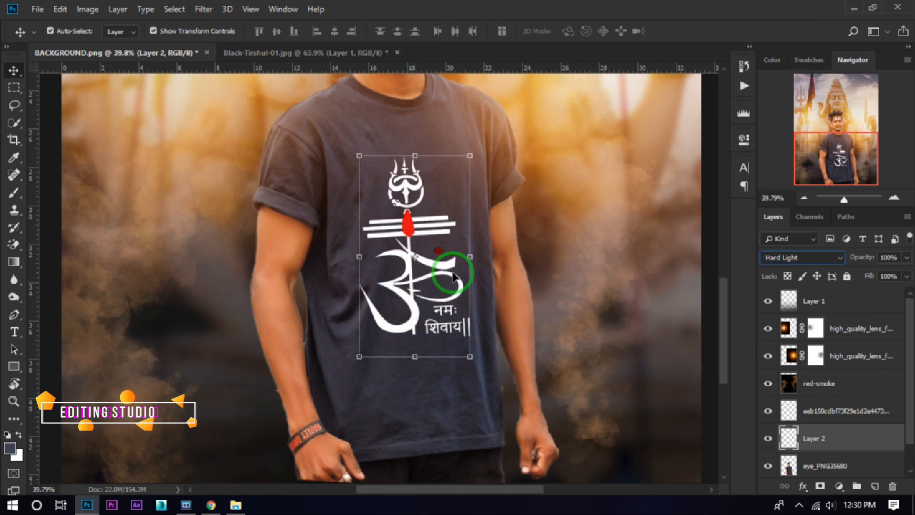
# Set the T-shirt print layer's blend mode to Overlay
pyautogui.press('Up')
pyautogui.press('Up')
pyautogui.press('Up')
pyautogui.press('Up')
pyautogui.press('Up')
pyautogui.press('Up')
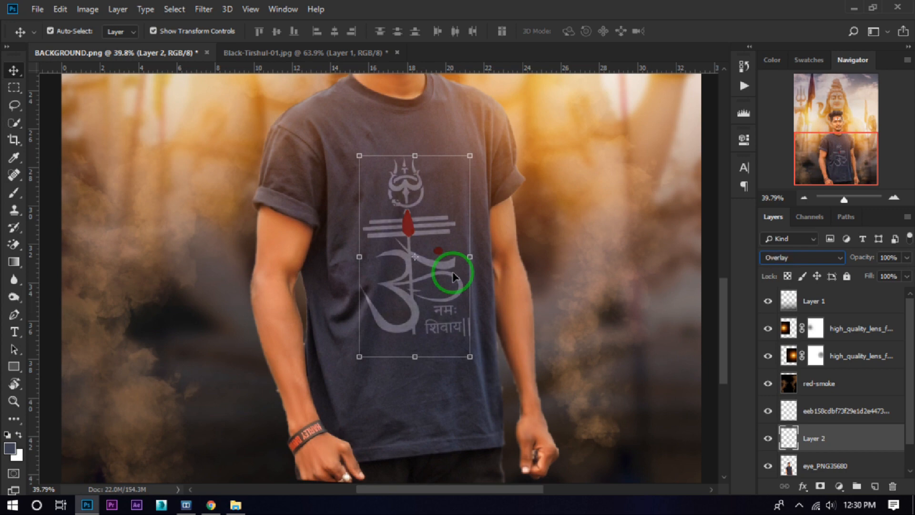
# Rotate the T-shirt print -1.04°, nudge it slightly to the right and enlarge it to 117.42%
pyautogui.moveTo(483, 138); pyautogui.dragTo(484, 142)
pyautogui.press('Right')
pyautogui.press('Right')
pyautogui.press('Right')
pyautogui.press('Right')
pyautogui.press('Right')
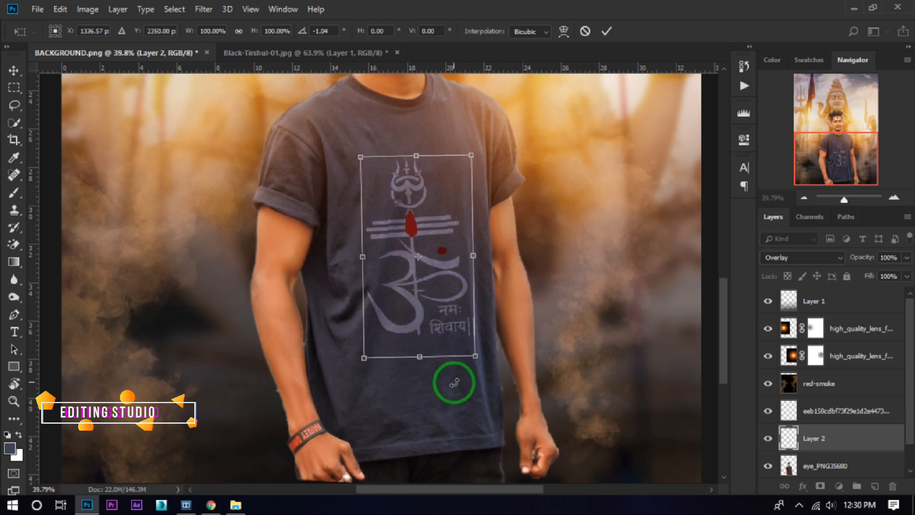
pyautogui.moveTo(475, 355); pyautogui.dragTo(486, 371)
pyautogui.click(607, 31)
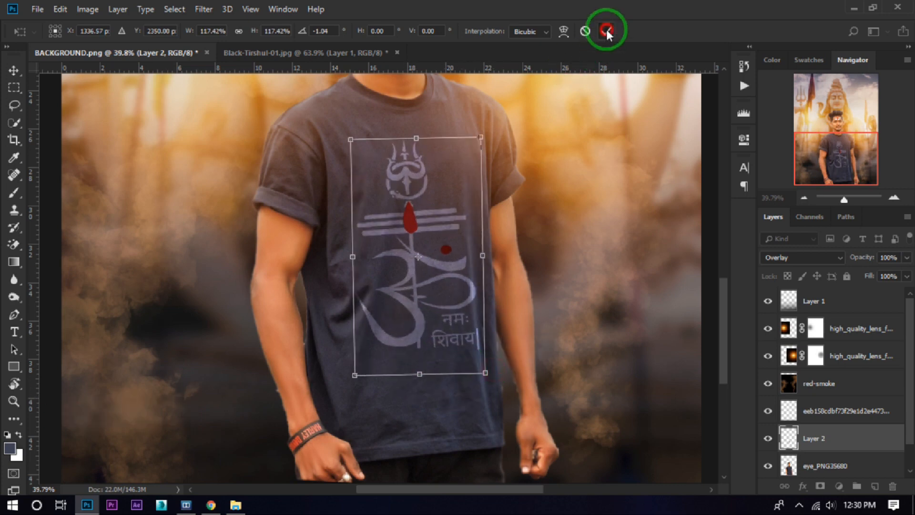
# Duplicate the Overlay print layer and reduce the copy's fill to 48%
pyautogui.moveTo(851, 435); pyautogui.dragTo(878, 489)
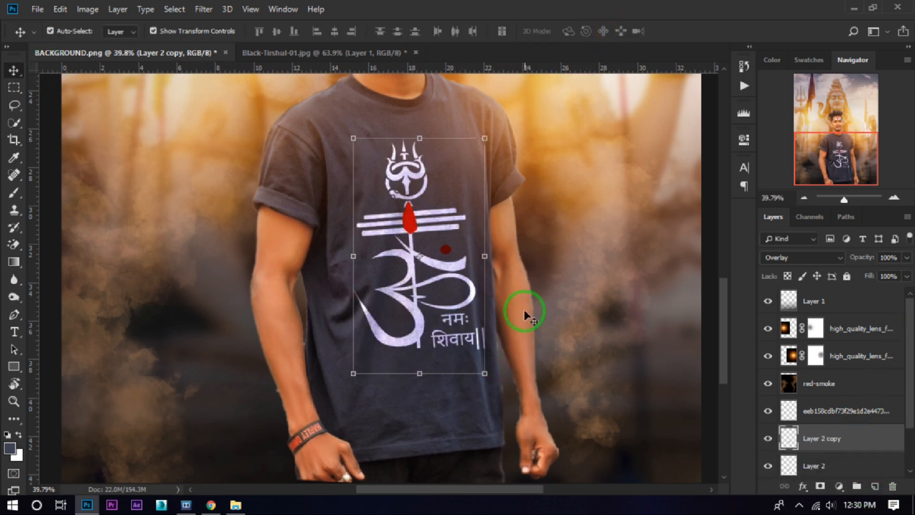
pyautogui.scroll(-4, 586, 296)
pyautogui.click(570, 271)
pyautogui.click(822, 445)
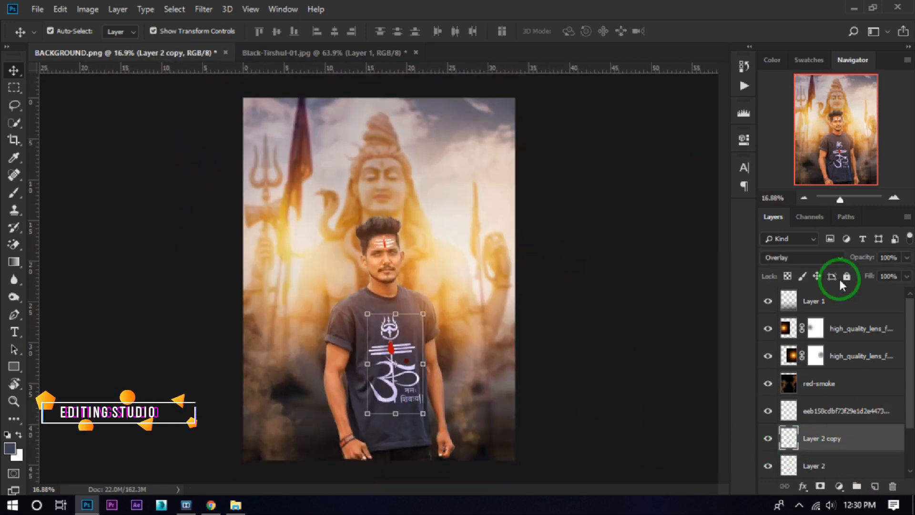
pyautogui.moveTo(869, 276); pyautogui.dragTo(813, 291)
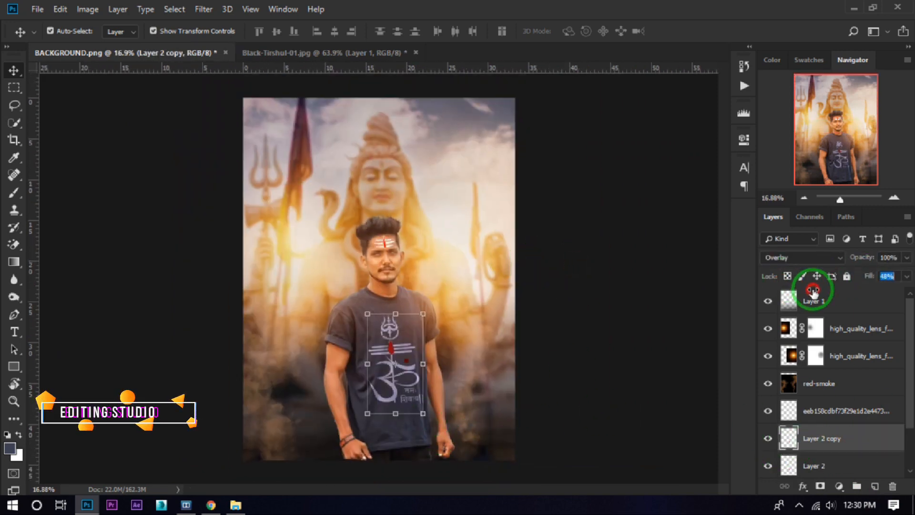
pyautogui.click(602, 334)
# Stamp all visible layers into a new merged layer above the black gradient layer
pyautogui.scroll(3, 371, 390)
pyautogui.scroll(-3, 371, 391)
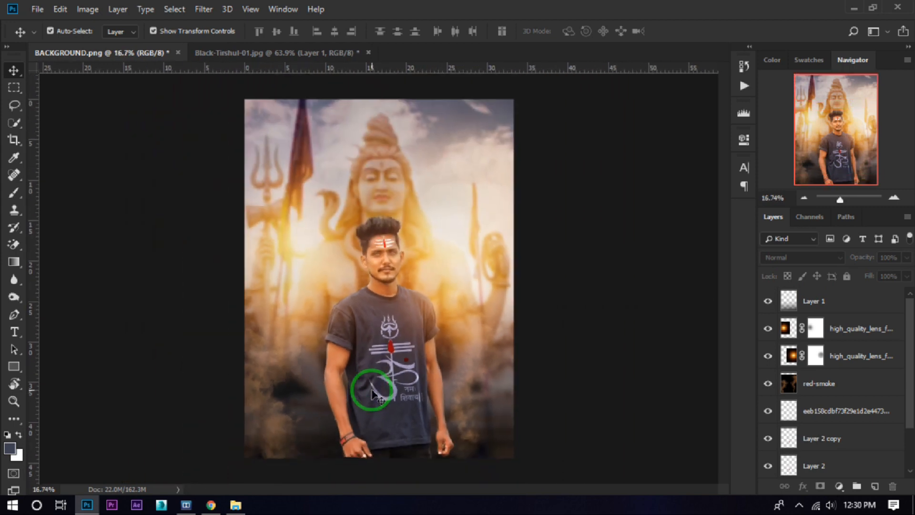
pyautogui.scroll(3, 427, 450)
pyautogui.scroll(-2, 424, 450)
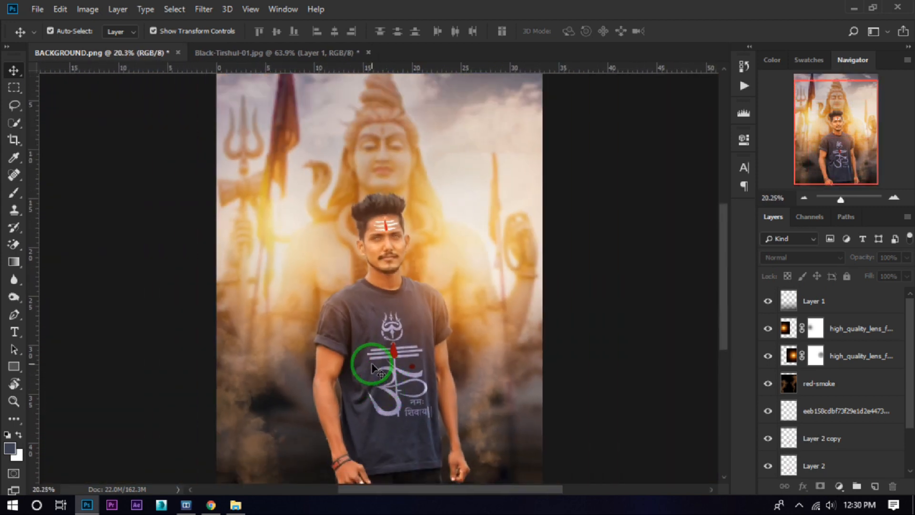
pyautogui.scroll(-1, 424, 212)
pyautogui.click(832, 305)
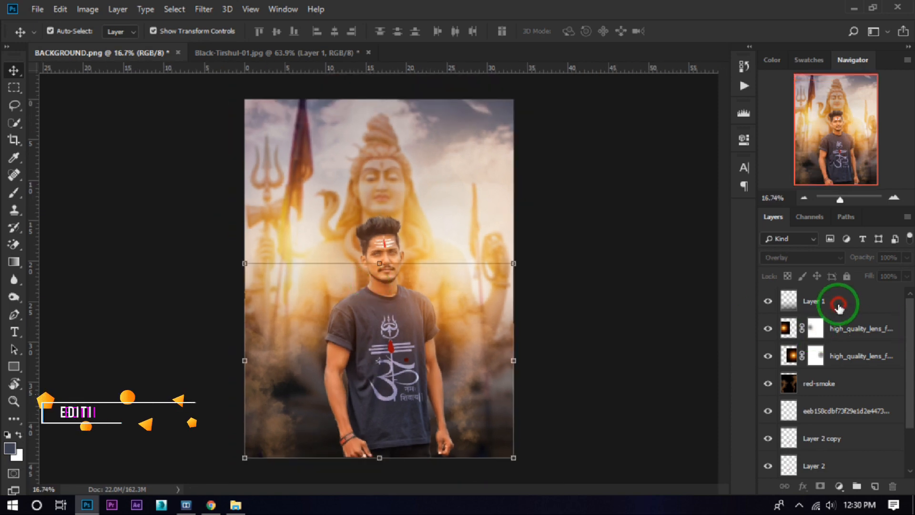
pyautogui.click(590, 298)
pyautogui.click(874, 301)
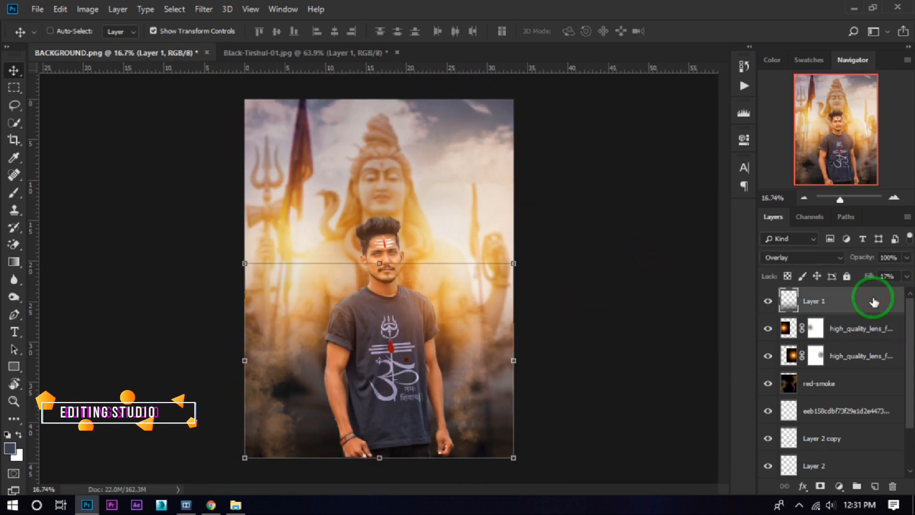
pyautogui.hotkey('ctrl', 'shift', 'alt', 'e')
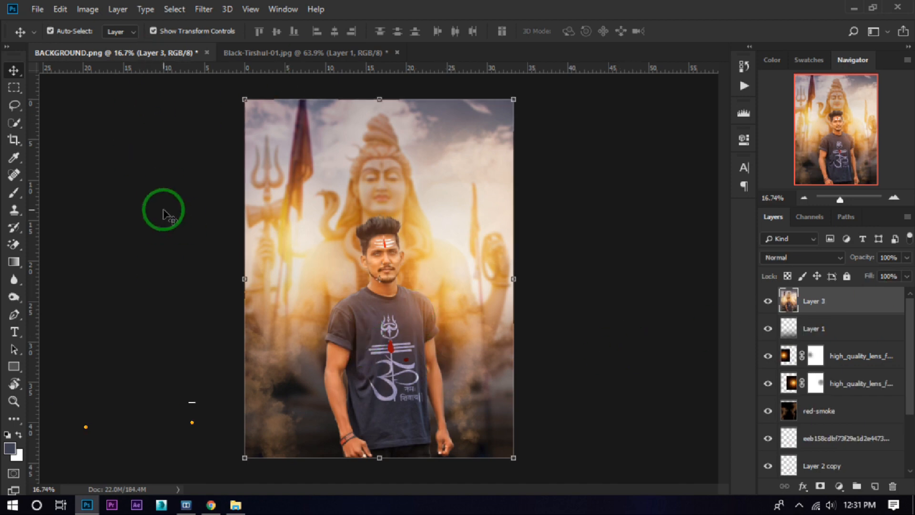
# Open the Camera Raw Filter on the merged layer and show its list of presets
pyautogui.click(202, 9)
pyautogui.click(265, 82)
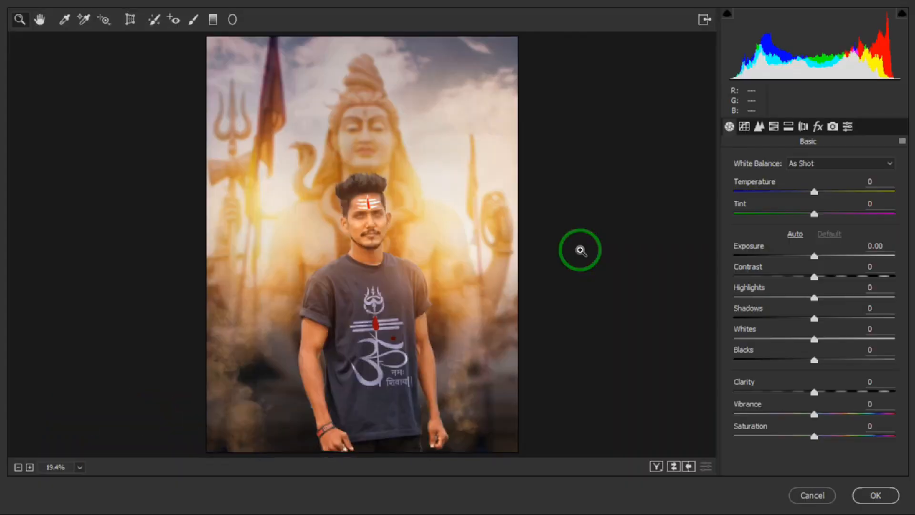
pyautogui.click(846, 126)
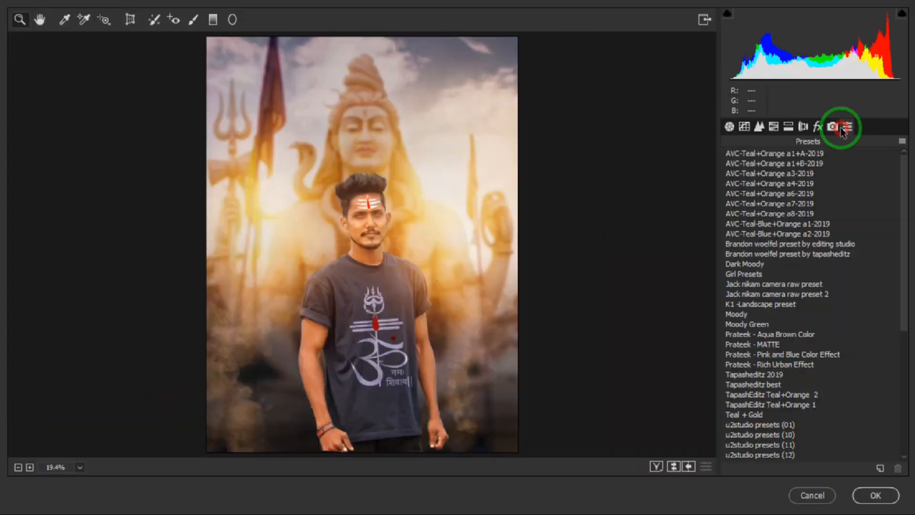
# Try the AVC Teal+Orange and Teal-Blue+Orange 2019 presets, and Dark Moody, on the merged image
pyautogui.click(776, 163)
pyautogui.click(772, 173)
pyautogui.click(769, 183)
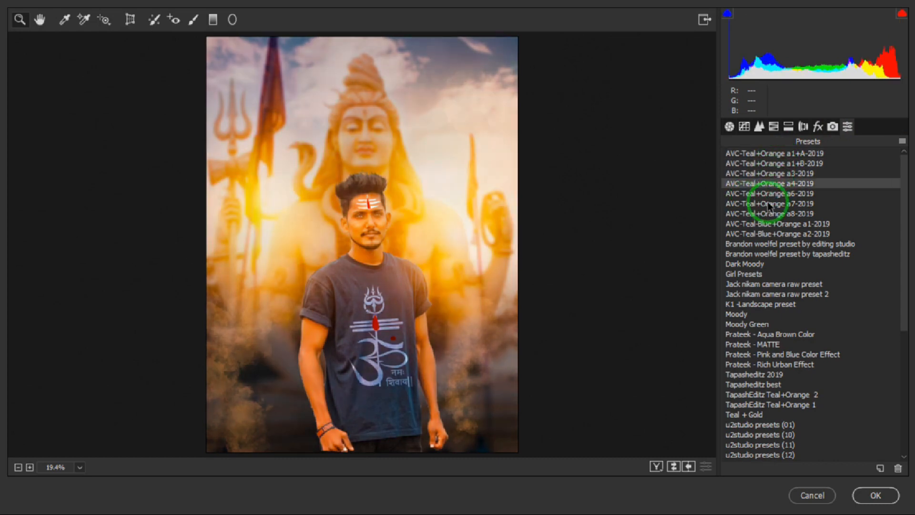
pyautogui.click(780, 196)
pyautogui.click(782, 203)
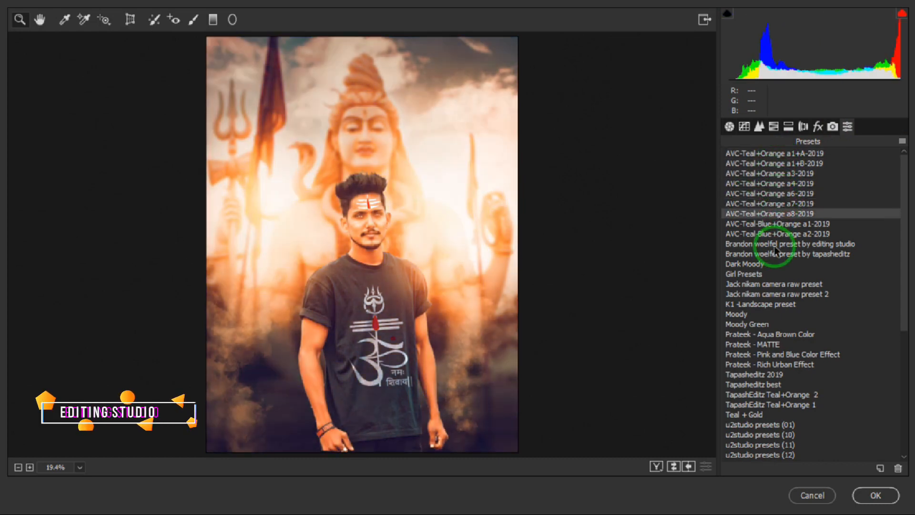
pyautogui.click(779, 223)
pyautogui.click(780, 234)
pyautogui.click(780, 252)
pyautogui.click(765, 264)
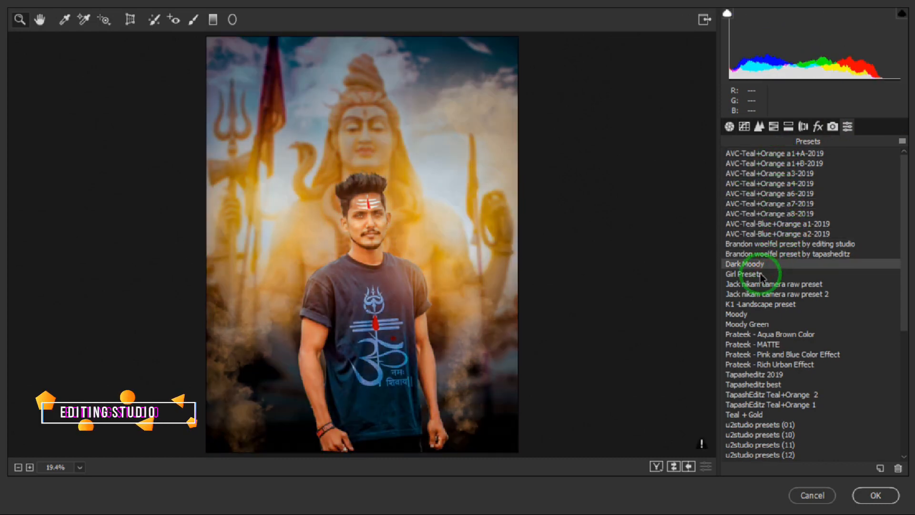
# Try Girl Presets, the two camera raw presets below it, K1 -Landscape preset, Moody and Moody Green
pyautogui.click(768, 273)
pyautogui.click(773, 285)
pyautogui.click(773, 294)
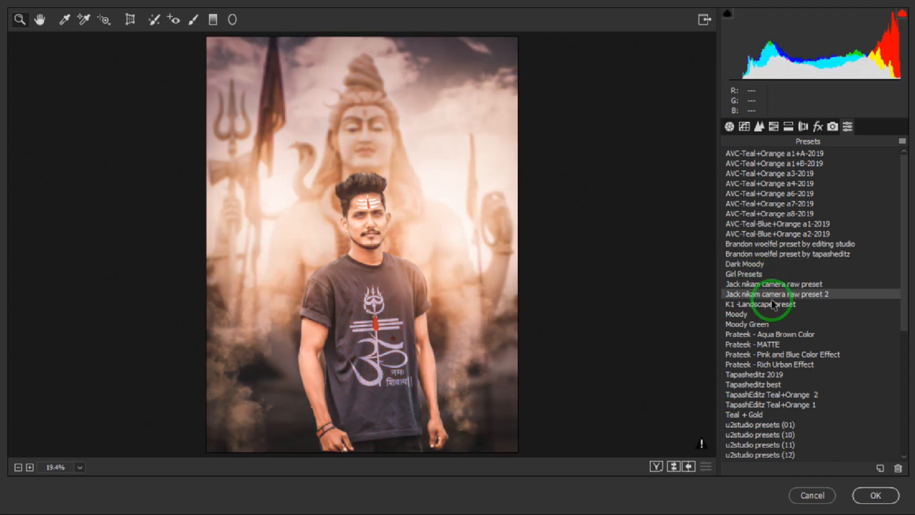
pyautogui.click(768, 304)
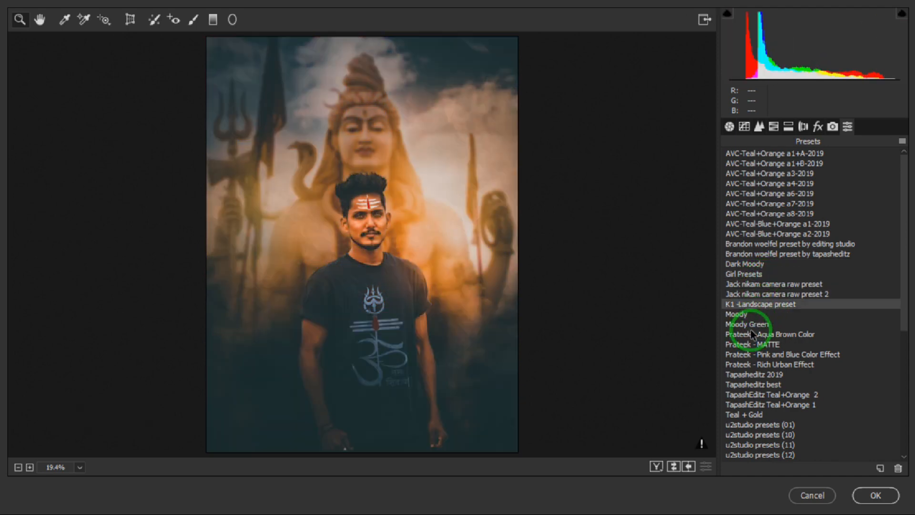
pyautogui.click(744, 315)
pyautogui.click(754, 324)
# Try the Aqua Brown Color, MATTE, Pink and Blue Color Effect, Rich Urban Effect, Teal+Orange and Teal + Gold presets
pyautogui.click(763, 335)
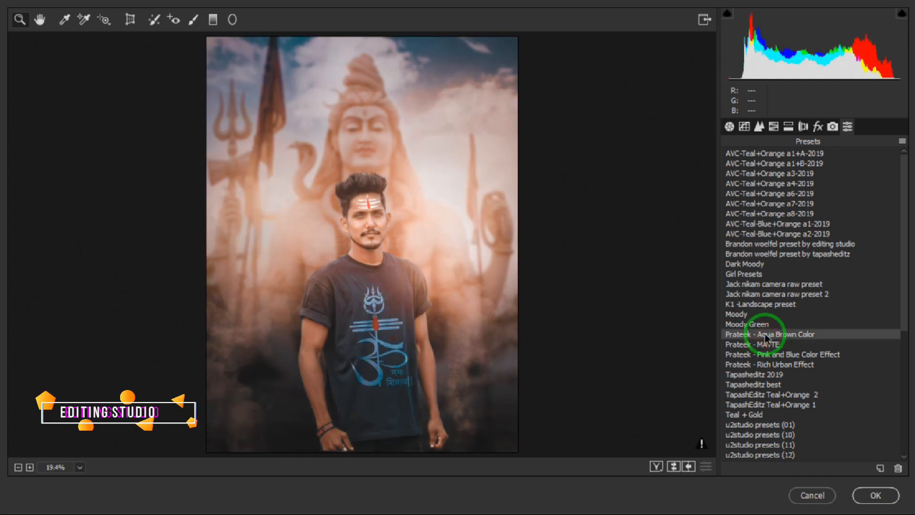
pyautogui.click(767, 344)
pyautogui.click(770, 355)
pyautogui.click(771, 364)
pyautogui.click(773, 375)
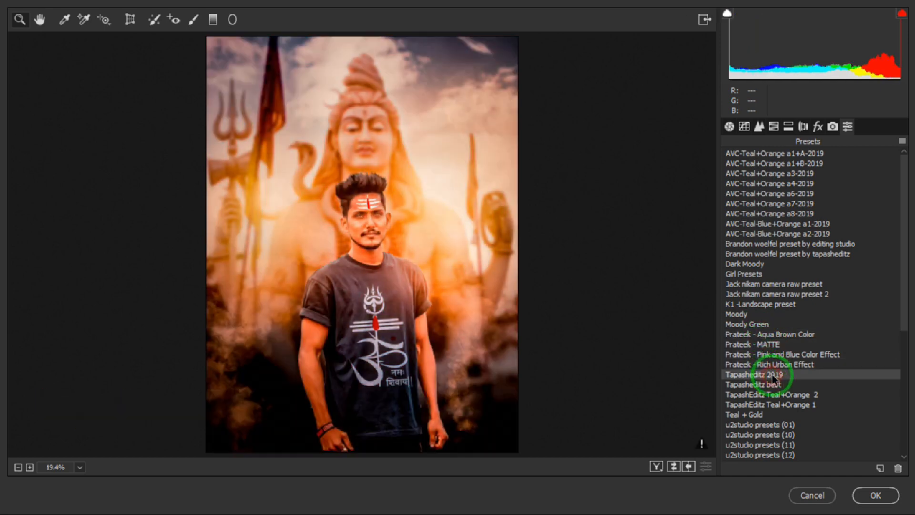
pyautogui.click(773, 394)
pyautogui.click(775, 405)
pyautogui.click(777, 415)
# Try the u2studio presets one after another, from number (10) through number (9) at the end of the series
pyautogui.click(782, 435)
pyautogui.scroll(-6, 794, 411)
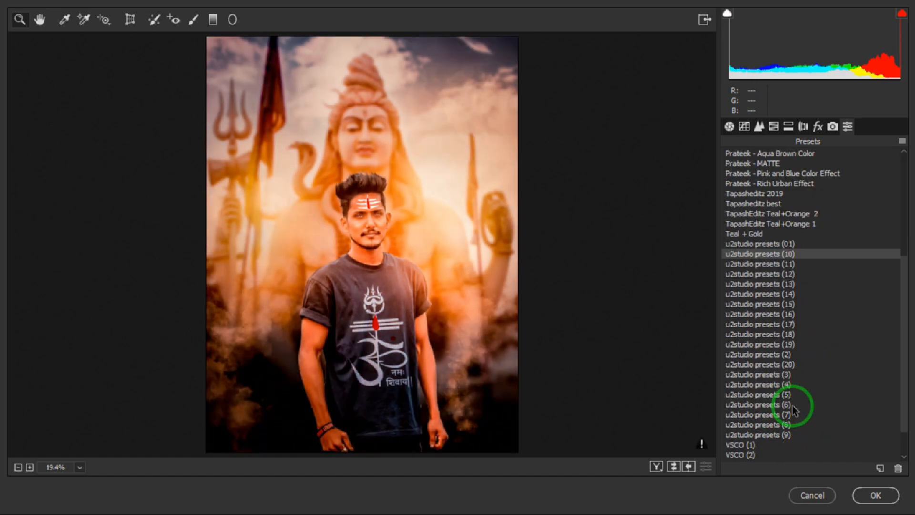
pyautogui.click(794, 273)
pyautogui.click(790, 284)
pyautogui.click(789, 297)
pyautogui.click(792, 311)
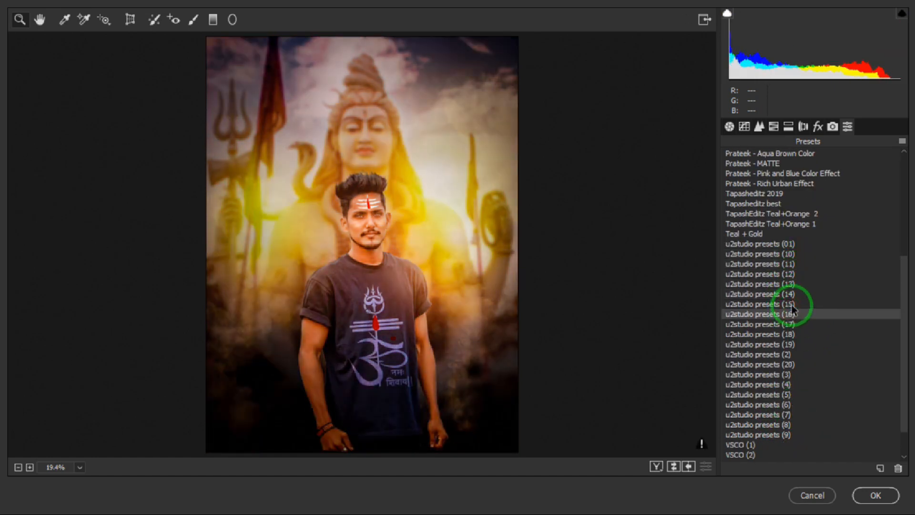
pyautogui.click(793, 324)
pyautogui.click(793, 334)
pyautogui.click(793, 344)
pyautogui.click(791, 354)
pyautogui.click(789, 365)
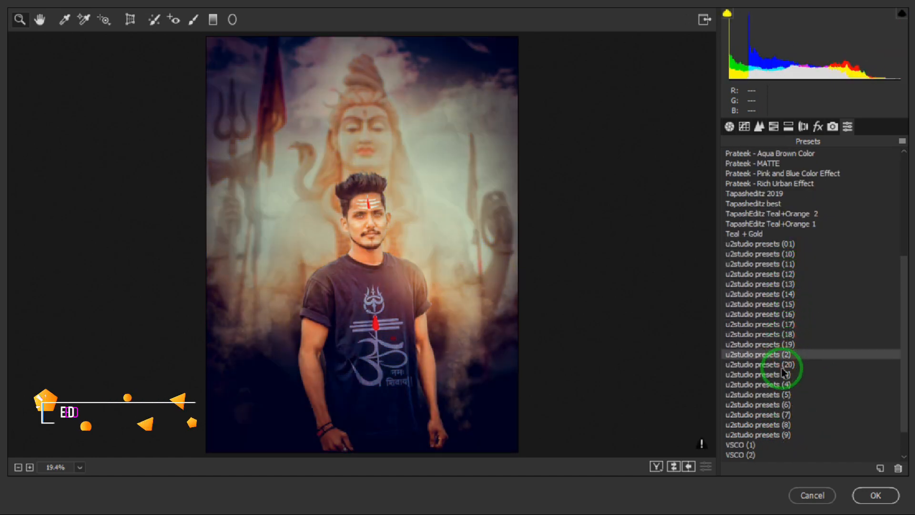
pyautogui.click(782, 375)
pyautogui.click(785, 386)
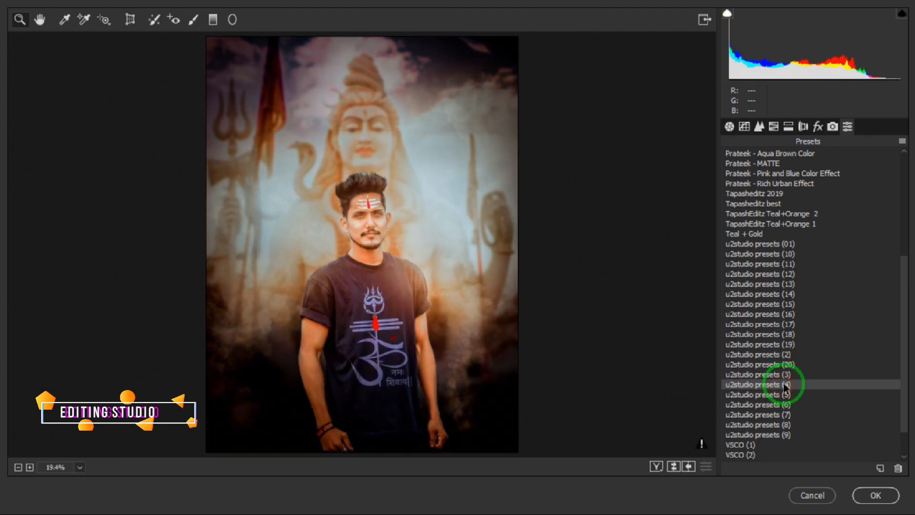
pyautogui.click(787, 405)
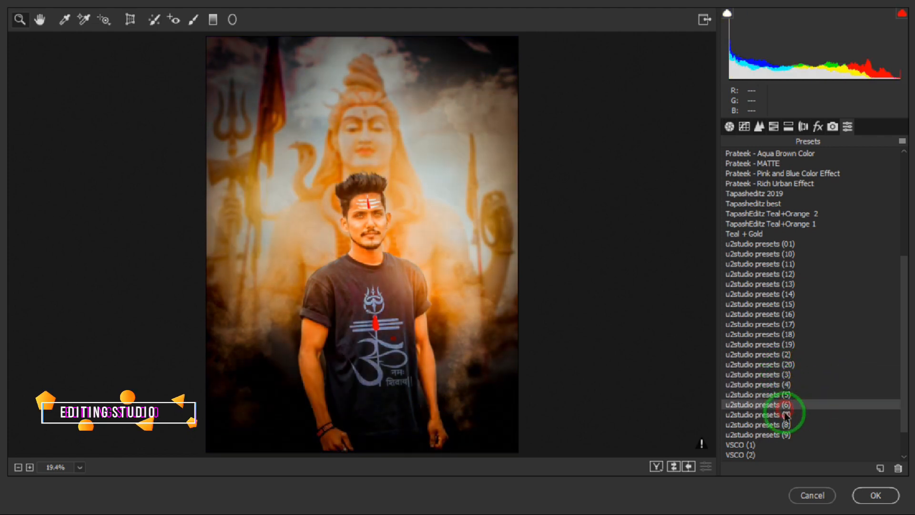
pyautogui.click(786, 414)
pyautogui.click(784, 426)
pyautogui.click(785, 435)
# Try the VSCO presets (1), (2), (3), (4) and (6) on the image
pyautogui.scroll(-2, 783, 433)
pyautogui.click(772, 407)
pyautogui.click(770, 417)
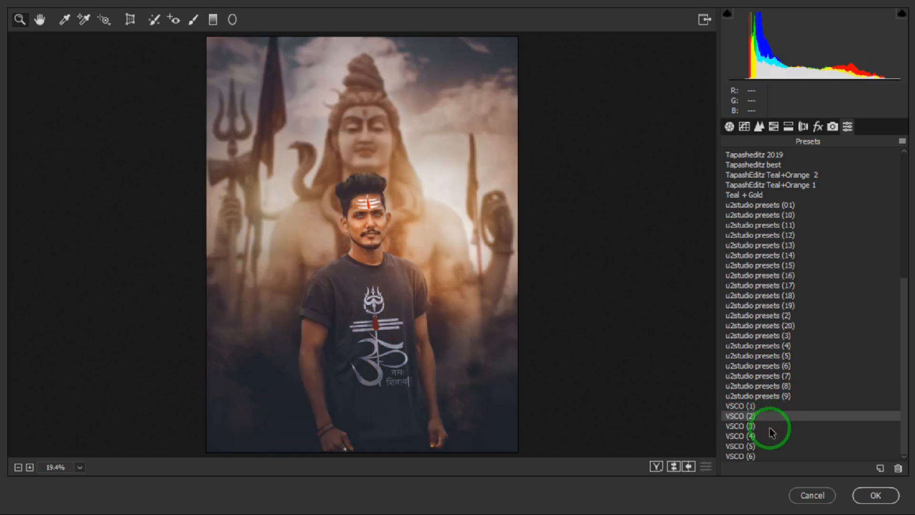
pyautogui.click(772, 427)
pyautogui.click(771, 416)
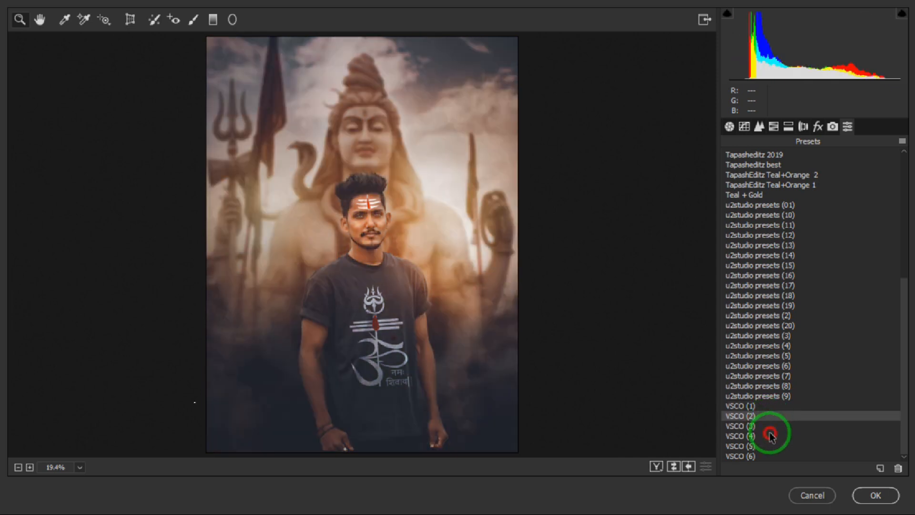
pyautogui.click(771, 435)
pyautogui.click(760, 457)
# Compare Girl Presets, Moody and Moody Green once more and apply K1 -Landscape preset to the image
pyautogui.scroll(5, 813, 319)
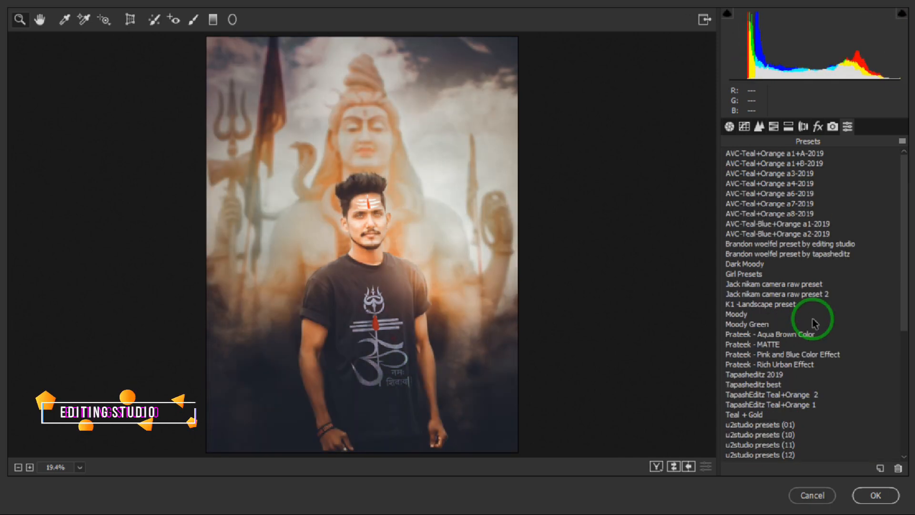
pyautogui.click(758, 274)
pyautogui.click(757, 285)
pyautogui.click(758, 295)
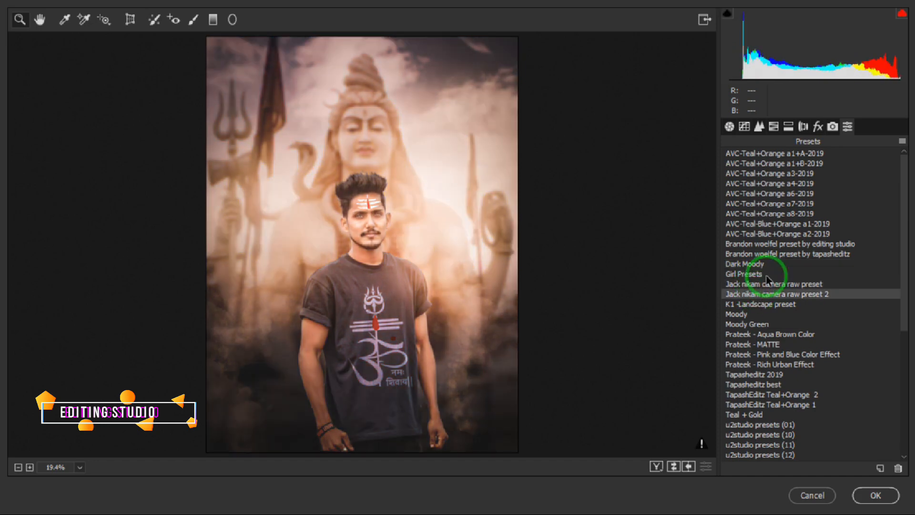
pyautogui.click(758, 314)
pyautogui.click(759, 305)
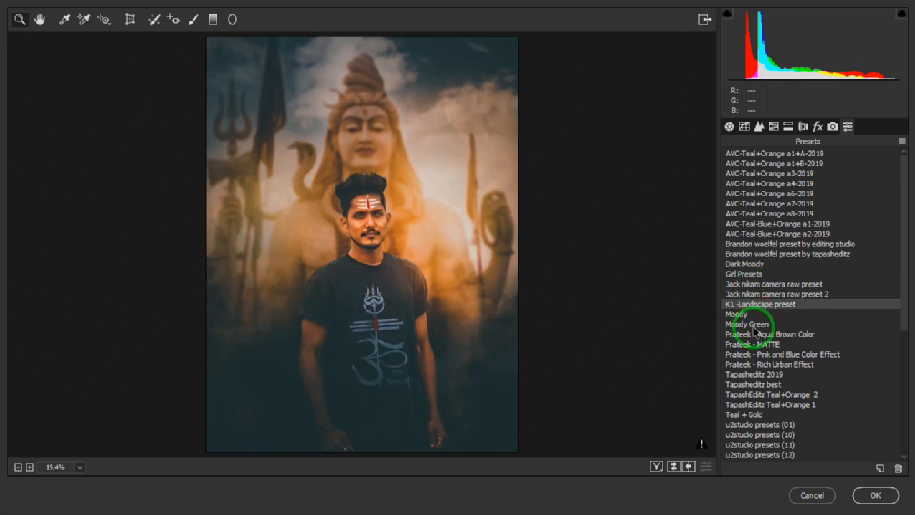
pyautogui.click(752, 324)
pyautogui.click(754, 305)
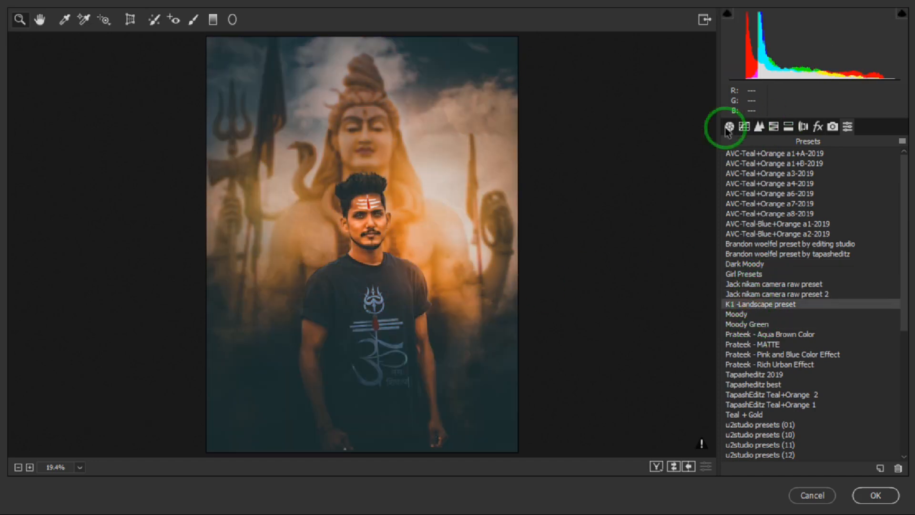
# Straighten the RGB point tone curve into a diagonal, with end points in the corners and the shadow point at input 69, output 70
pyautogui.click(744, 126)
pyautogui.moveTo(844, 272); pyautogui.dragTo(847, 275)
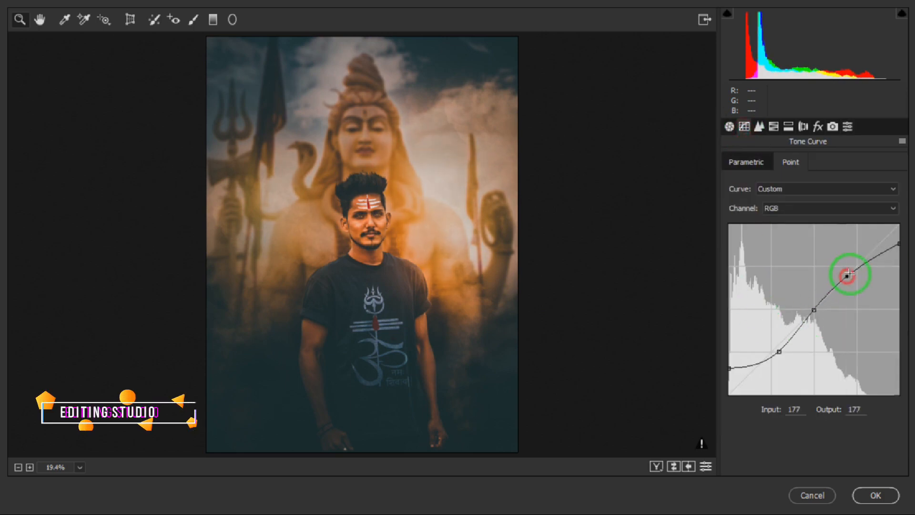
pyautogui.moveTo(899, 246); pyautogui.dragTo(899, 214)
pyautogui.moveTo(779, 351); pyautogui.dragTo(774, 346)
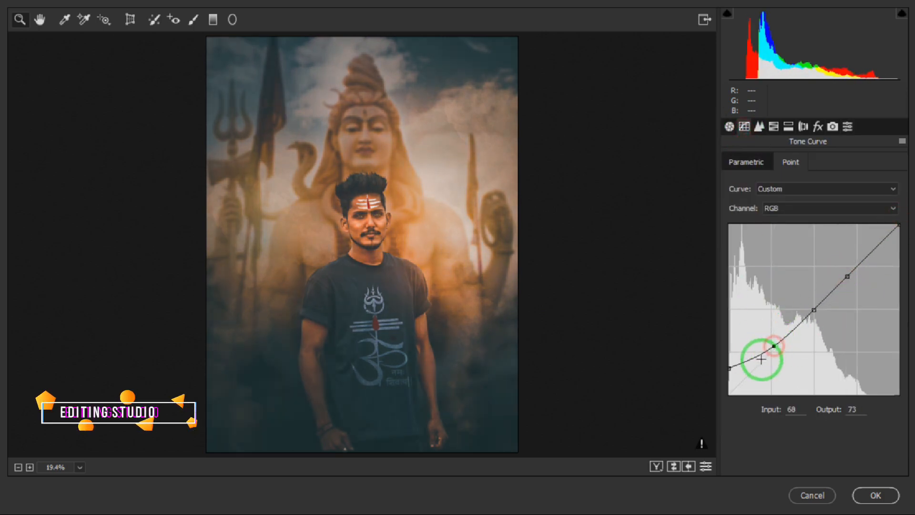
pyautogui.moveTo(731, 370); pyautogui.dragTo(726, 395)
pyautogui.moveTo(774, 346); pyautogui.dragTo(775, 348)
# Set Exposure -0.25, Contrast -18, Highlights -63, Shadows +2, Whites +31, Blacks -18, Clarity +41, Vibrance +36 and Saturation -11
pyautogui.click(729, 126)
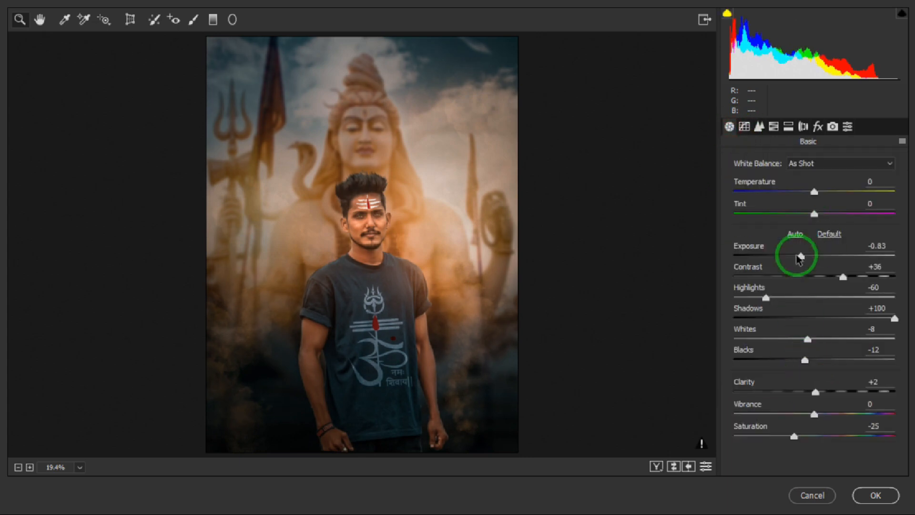
pyautogui.moveTo(800, 258); pyautogui.dragTo(764, 321)
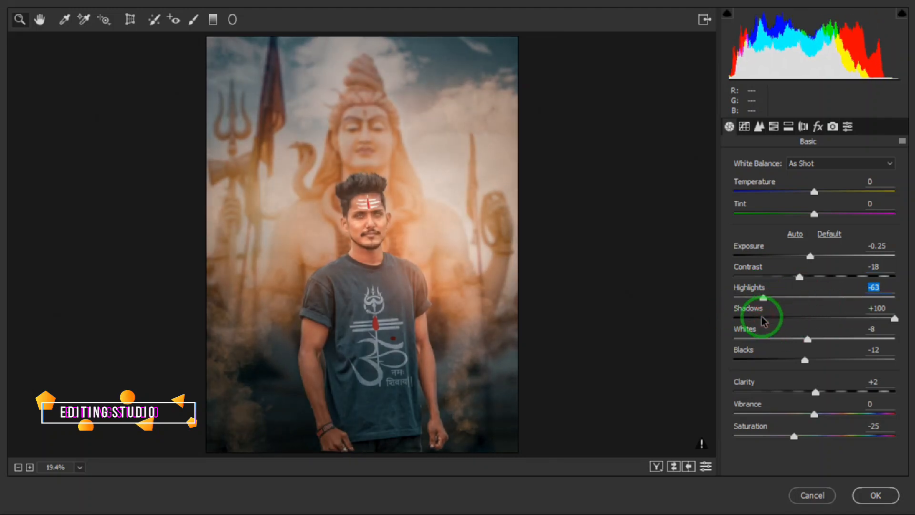
pyautogui.moveTo(895, 319); pyautogui.dragTo(872, 429)
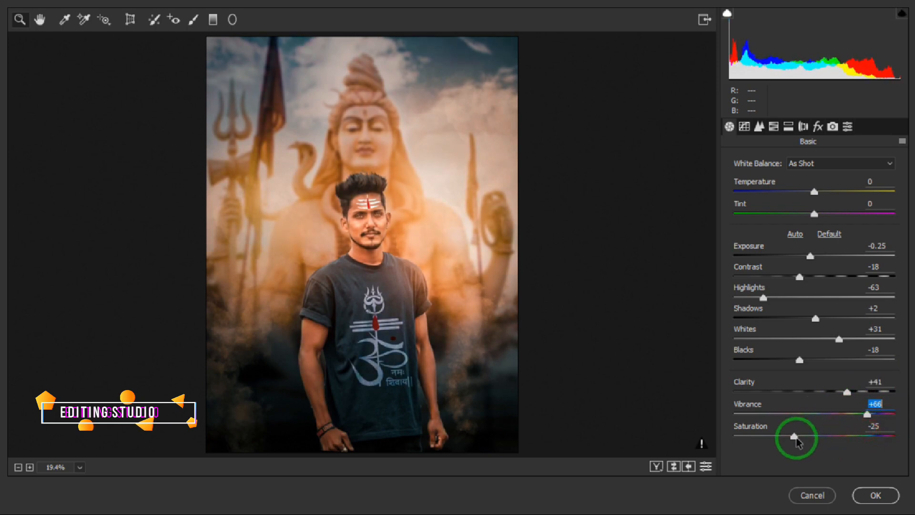
pyautogui.moveTo(797, 436); pyautogui.dragTo(807, 437)
pyautogui.moveTo(872, 418); pyautogui.dragTo(848, 429)
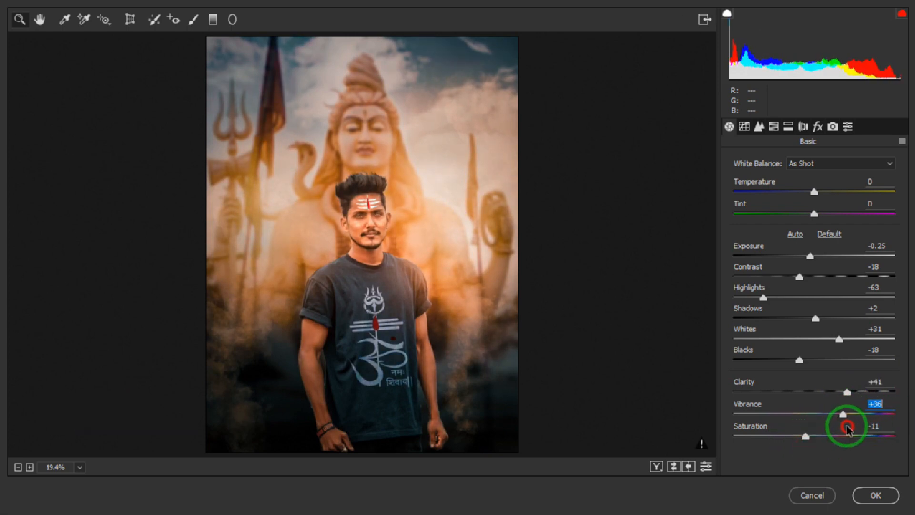
# Set the Luminance noise reduction to 15
pyautogui.click(744, 126)
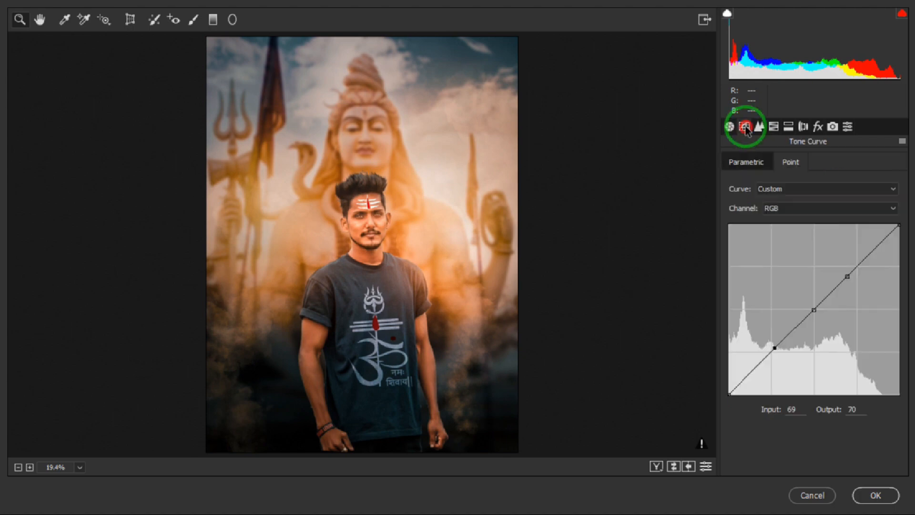
pyautogui.click(759, 126)
pyautogui.moveTo(734, 292); pyautogui.dragTo(762, 296)
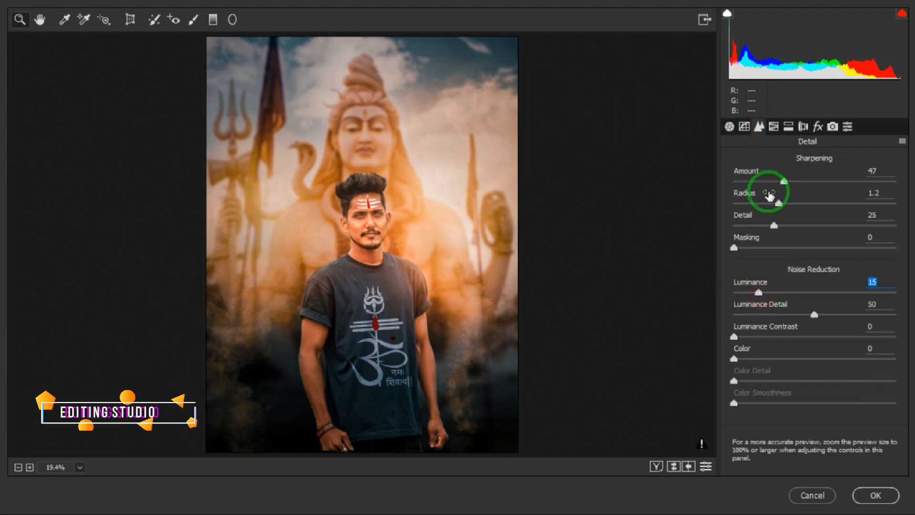
# Set the HSL saturation of the reds to -28 and readjust the saturation of the oranges, aquas and blues
pyautogui.click(773, 127)
pyautogui.moveTo(816, 233); pyautogui.dragTo(778, 233)
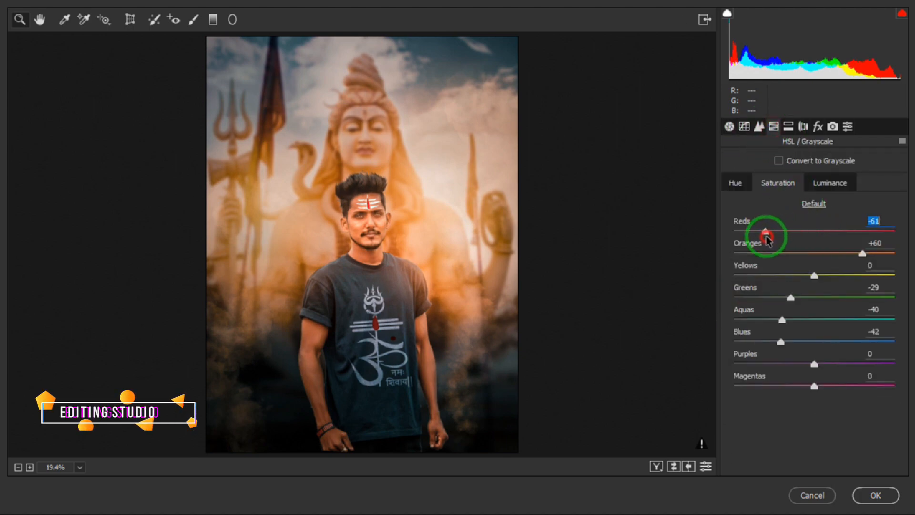
pyautogui.moveTo(780, 270); pyautogui.dragTo(794, 273)
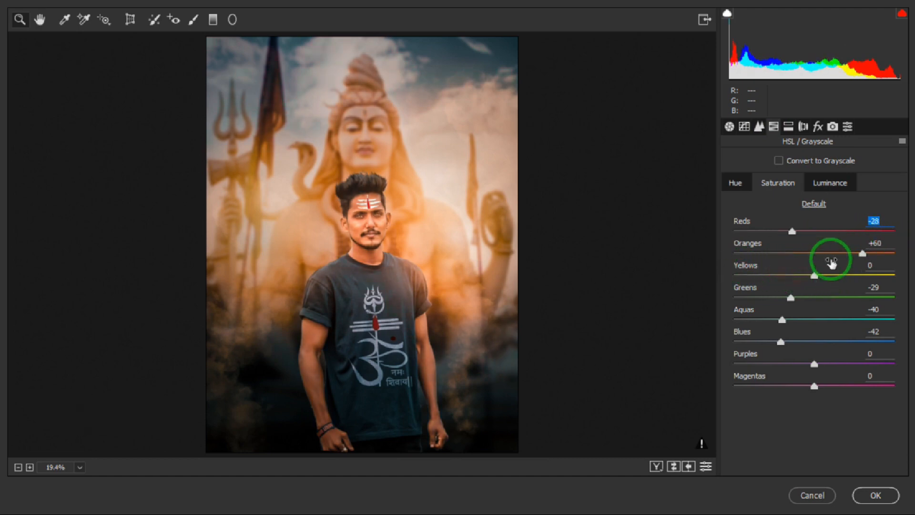
pyautogui.moveTo(859, 255); pyautogui.dragTo(732, 305)
pyautogui.moveTo(782, 320); pyautogui.dragTo(857, 319)
pyautogui.moveTo(780, 341); pyautogui.dragTo(771, 395)
# Adjust the HSL luminance of the reds, and set the hue of the reds to +1 and the oranges to -3
pyautogui.click(828, 184)
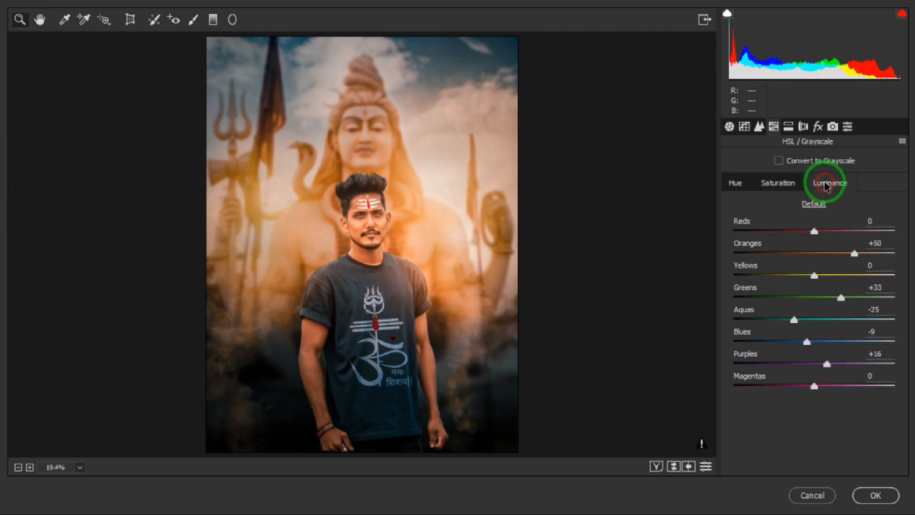
pyautogui.moveTo(815, 231); pyautogui.dragTo(838, 270)
pyautogui.click(738, 184)
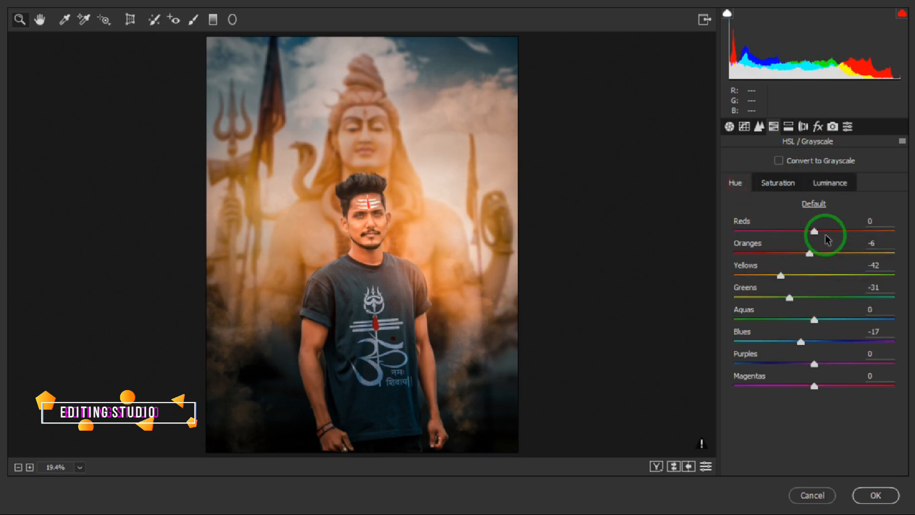
pyautogui.moveTo(816, 232); pyautogui.dragTo(809, 263)
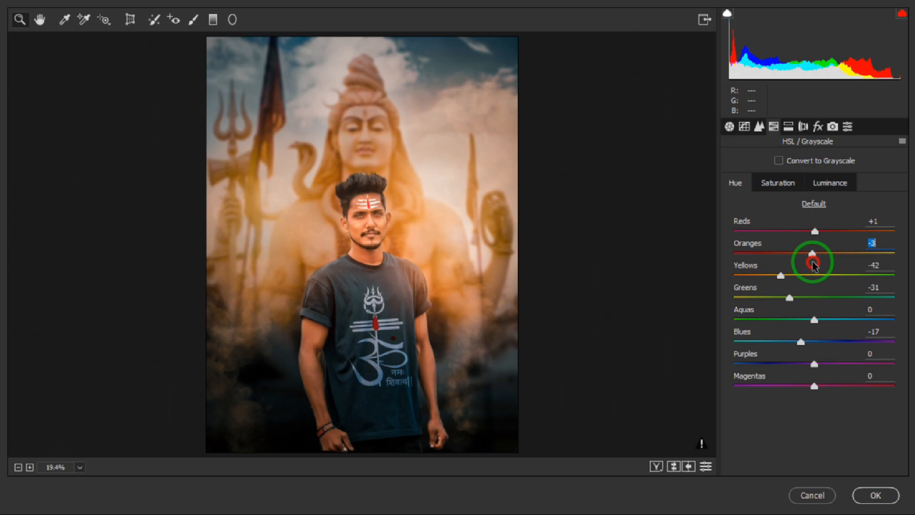
# Set the Dehaze amount to +10 and the Post Crop Vignetting amount to +10
pyautogui.click(789, 128)
pyautogui.click(818, 126)
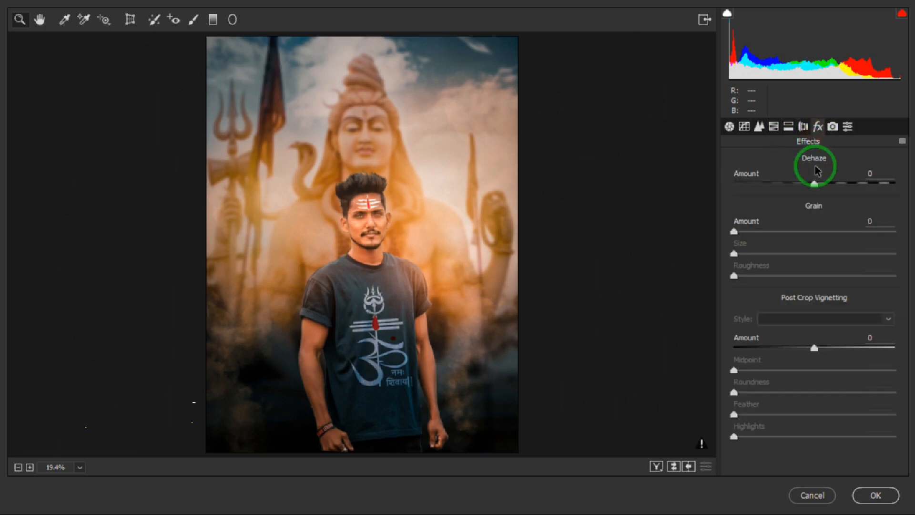
pyautogui.moveTo(815, 182)
pyautogui.mouseDown()
pyautogui.moveTo(838, 176)
pyautogui.moveTo(828, 179)
pyautogui.mouseUp()
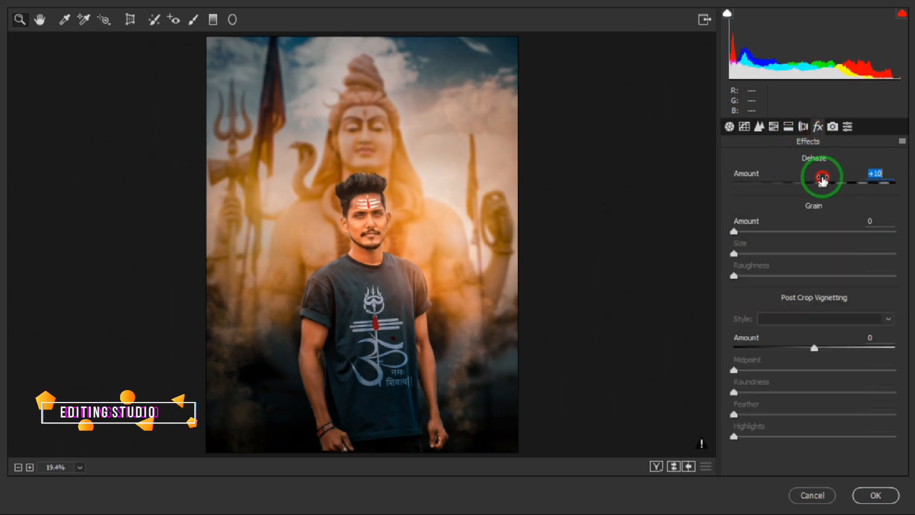
pyautogui.moveTo(814, 348)
pyautogui.mouseDown()
pyautogui.moveTo(778, 366)
pyautogui.moveTo(818, 340)
pyautogui.mouseUp()
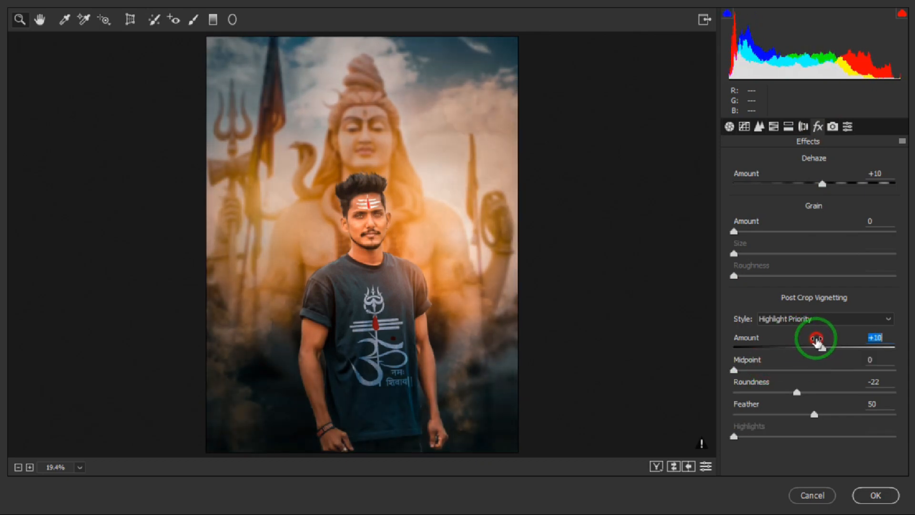
# Calibrate the primaries with Blue Primary hue -39 and saturation -24, and Green Primary hue +1
pyautogui.click(830, 130)
pyautogui.moveTo(791, 378); pyautogui.dragTo(790, 405)
pyautogui.moveTo(815, 316)
pyautogui.mouseDown()
pyautogui.moveTo(766, 317)
pyautogui.moveTo(859, 318)
pyautogui.moveTo(816, 329)
pyautogui.mouseUp()
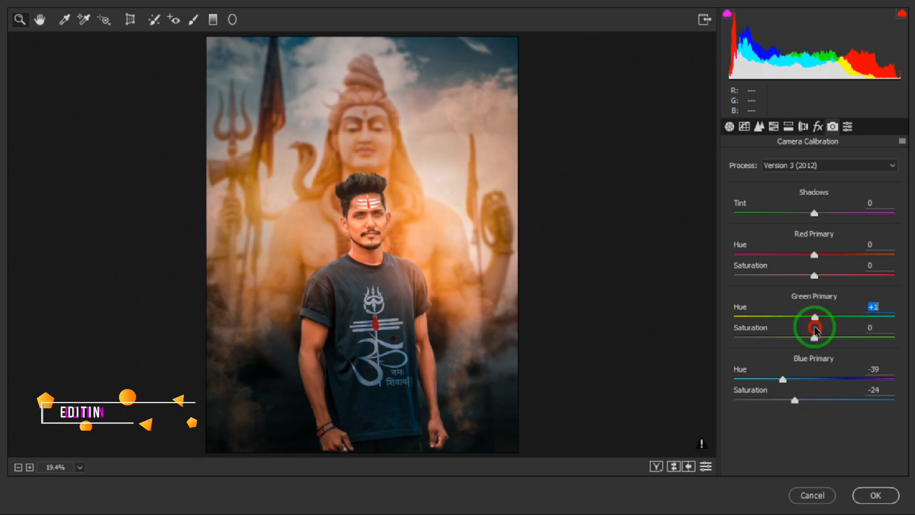
# Set the Red Primary hue to -10, fine-tune its saturation, and apply the Camera Raw adjustments to the layer
pyautogui.moveTo(815, 257)
pyautogui.mouseDown()
pyautogui.moveTo(837, 256)
pyautogui.moveTo(788, 262)
pyautogui.moveTo(818, 272)
pyautogui.mouseUp()
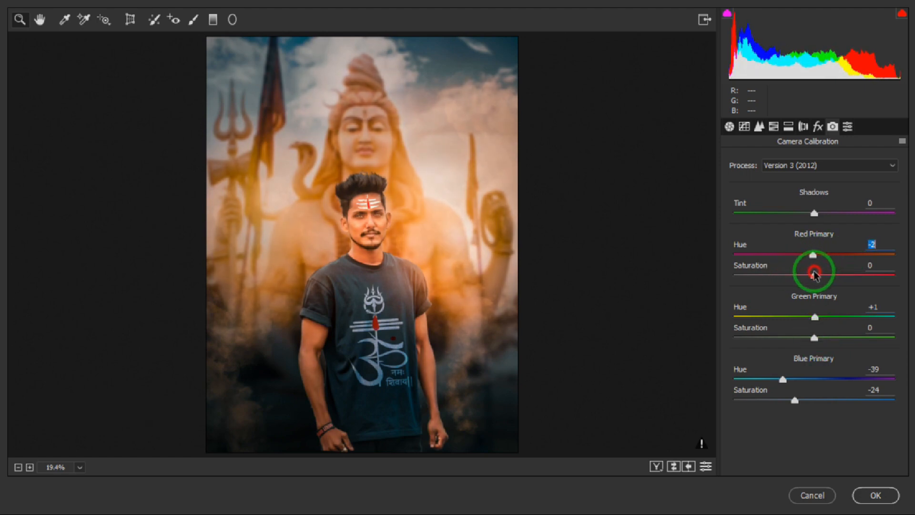
pyautogui.moveTo(812, 255); pyautogui.dragTo(816, 279)
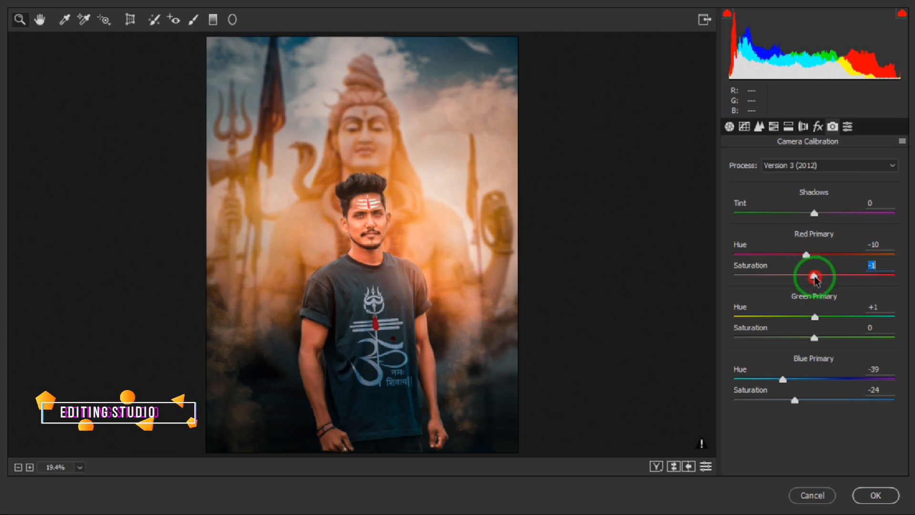
pyautogui.click(872, 498)
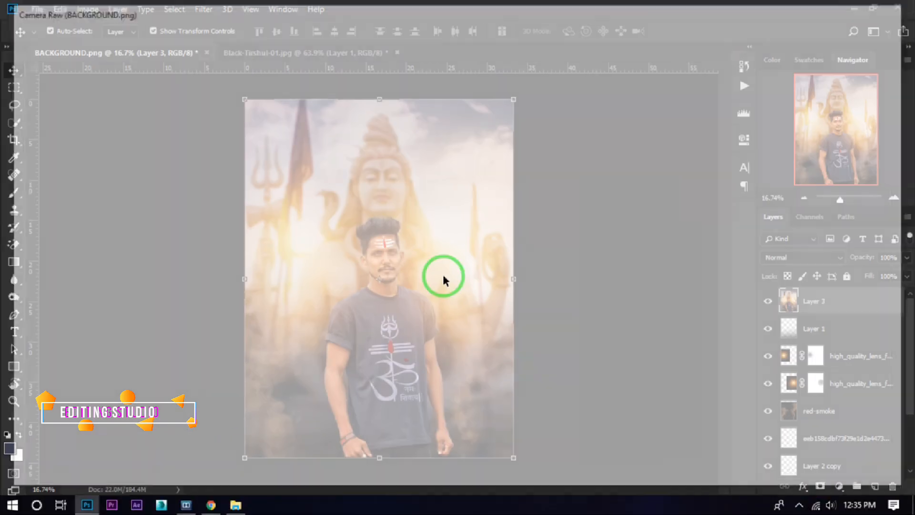
# Add a layer mask to Layer 3 and set up the Brush at 18% opacity and 12% flow
pyautogui.click(821, 486)
pyautogui.click(17, 192)
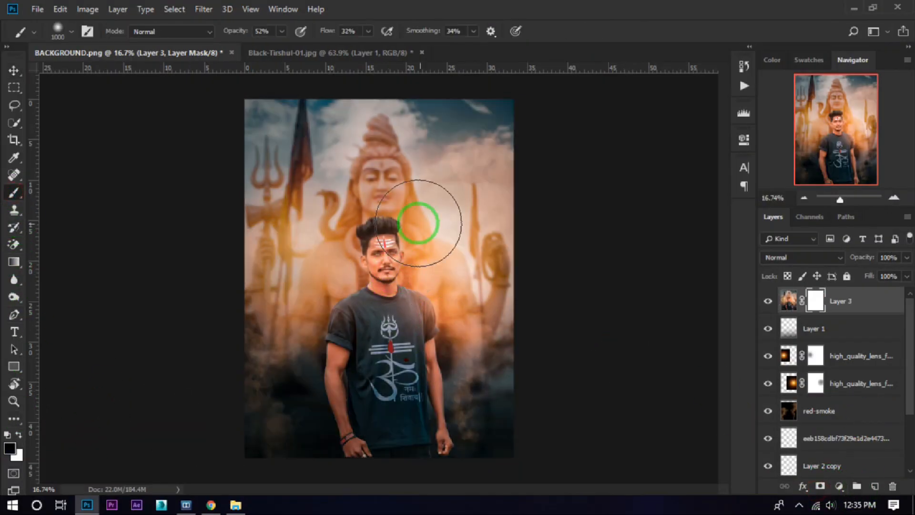
pyautogui.scroll(5, 403, 229)
pyautogui.moveTo(380, 331); pyautogui.dragTo(361, 296)
pyautogui.moveTo(215, 36); pyautogui.dragTo(215, 37)
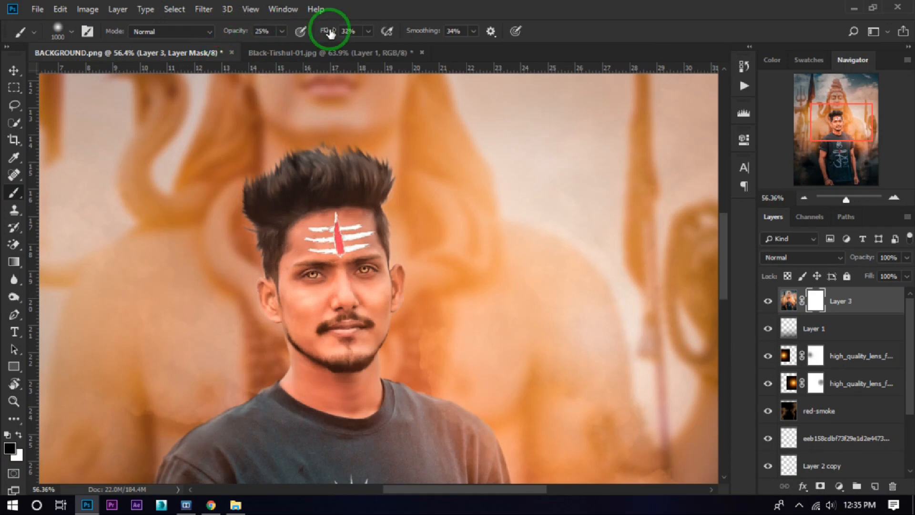
pyautogui.moveTo(314, 32); pyautogui.dragTo(317, 33)
pyautogui.moveTo(228, 32); pyautogui.dragTo(224, 32)
# Paint black on the Layer 3 mask over the man's face, forehead and neck with a soft size 150 brush to soften the grading
pyautogui.scroll(3, 313, 290)
pyautogui.moveTo(337, 280); pyautogui.dragTo(306, 237)
pyautogui.press('[')
pyautogui.press('[')
pyautogui.press('[')
pyautogui.press('[')
pyautogui.press('[')
pyautogui.press('[')
pyautogui.press('[')
pyautogui.press('[')
pyautogui.press('[')
pyautogui.press('[')
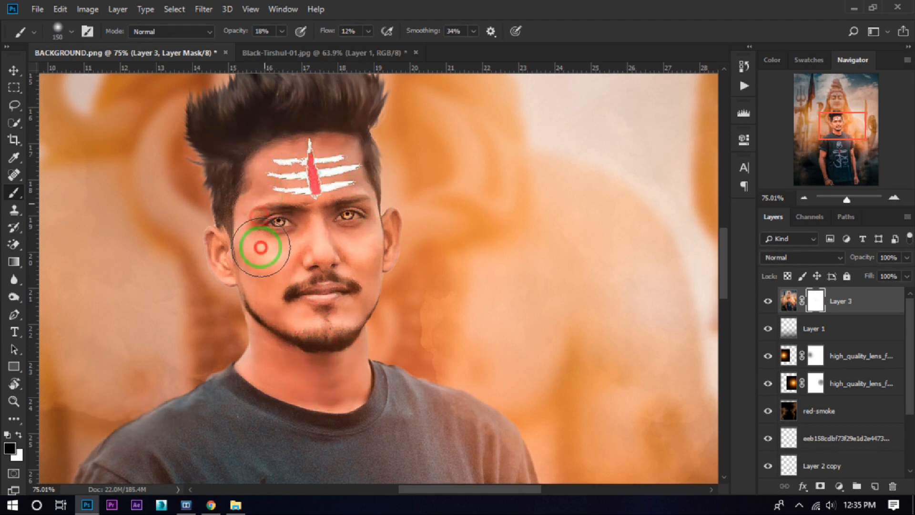
pyautogui.click(312, 376)
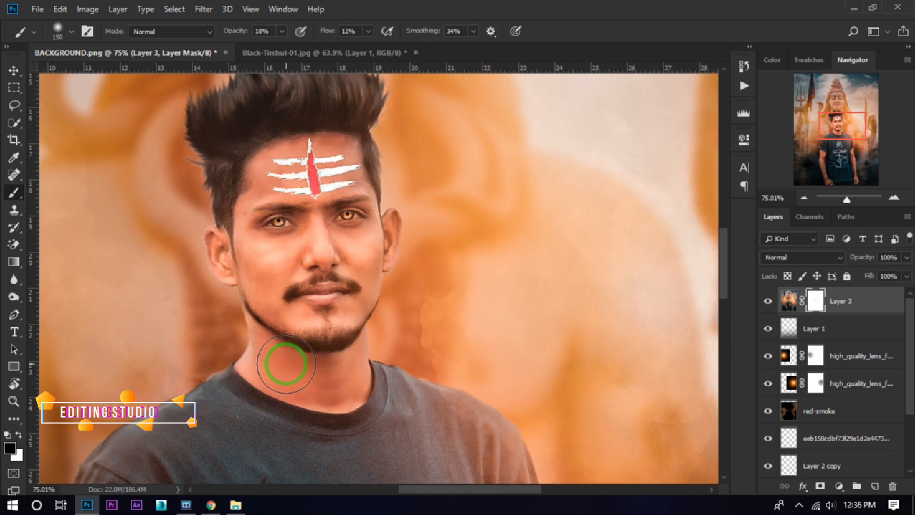
pyautogui.click(273, 237)
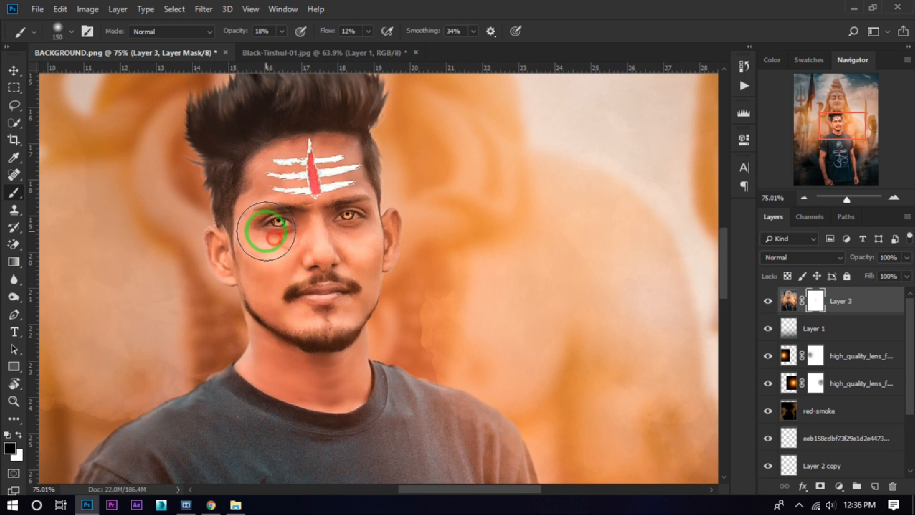
pyautogui.click(345, 263)
pyautogui.click(279, 370)
pyautogui.click(284, 368)
pyautogui.click(300, 373)
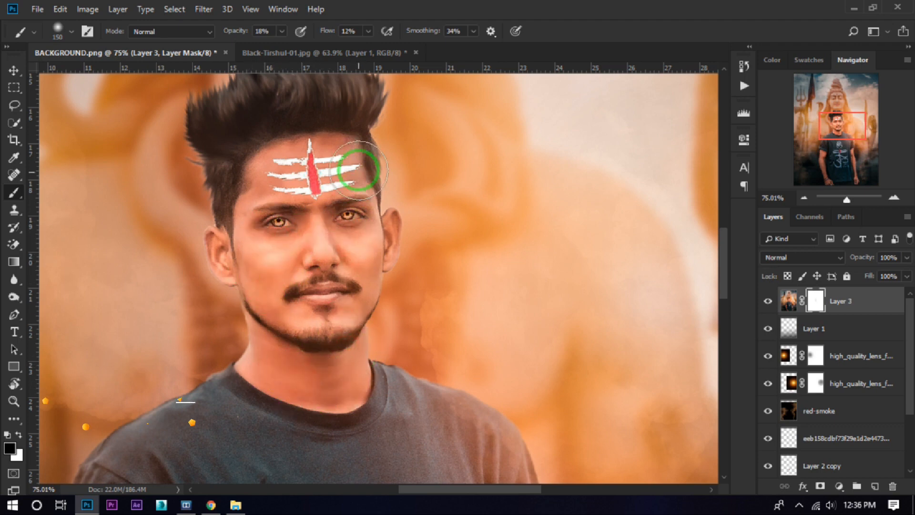
pyautogui.click(338, 144)
pyautogui.click(273, 221)
pyautogui.click(333, 246)
pyautogui.click(276, 319)
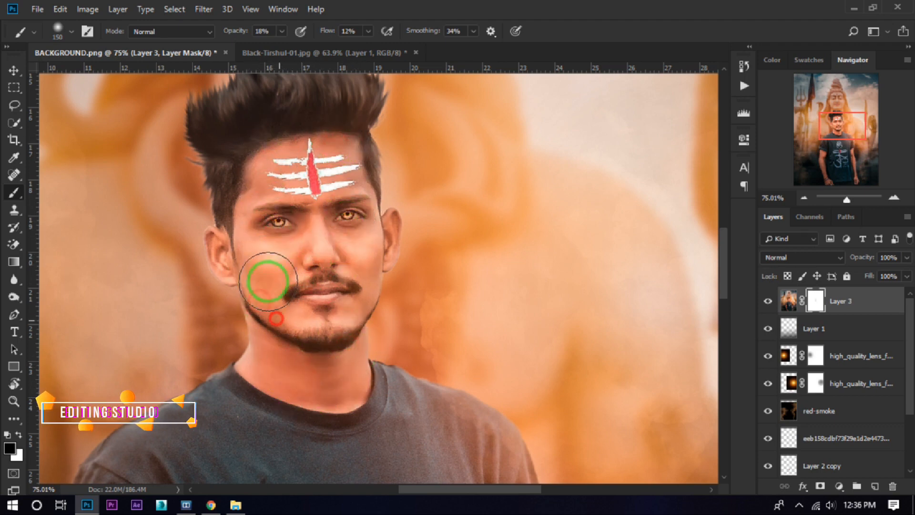
pyautogui.click(266, 221)
pyautogui.click(321, 134)
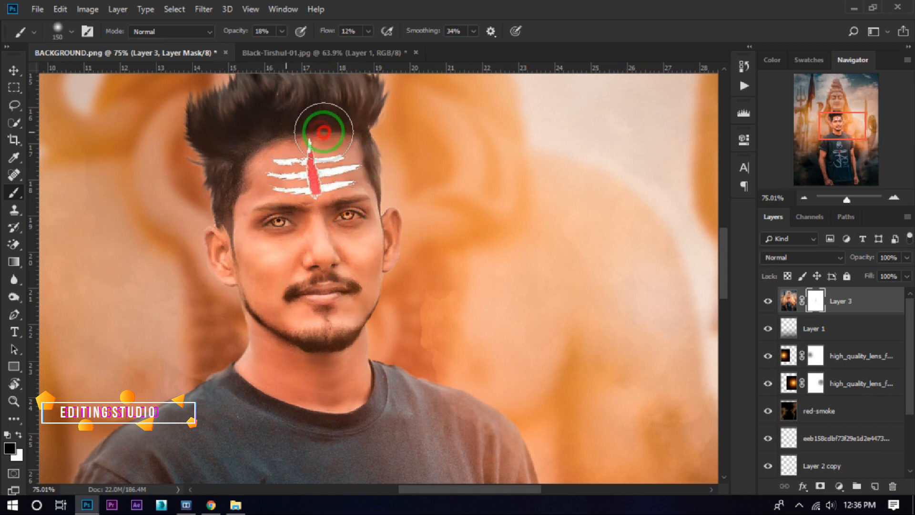
pyautogui.click(316, 383)
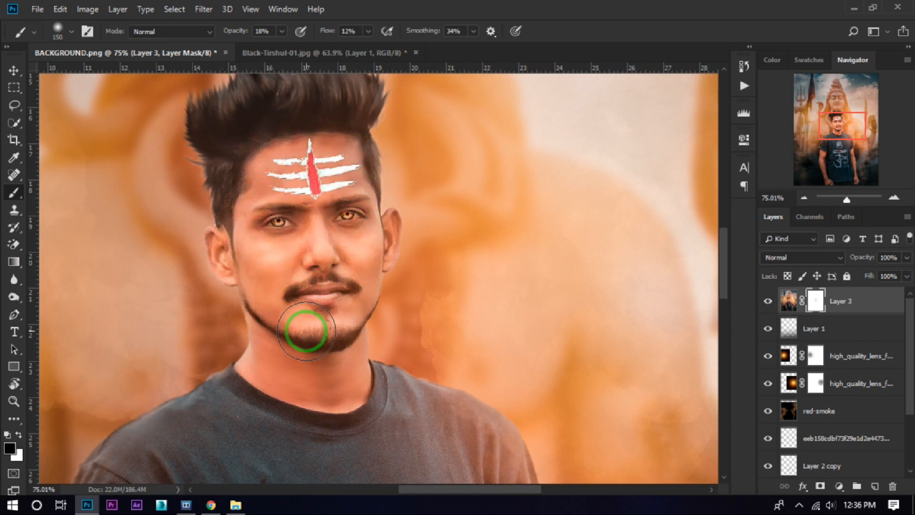
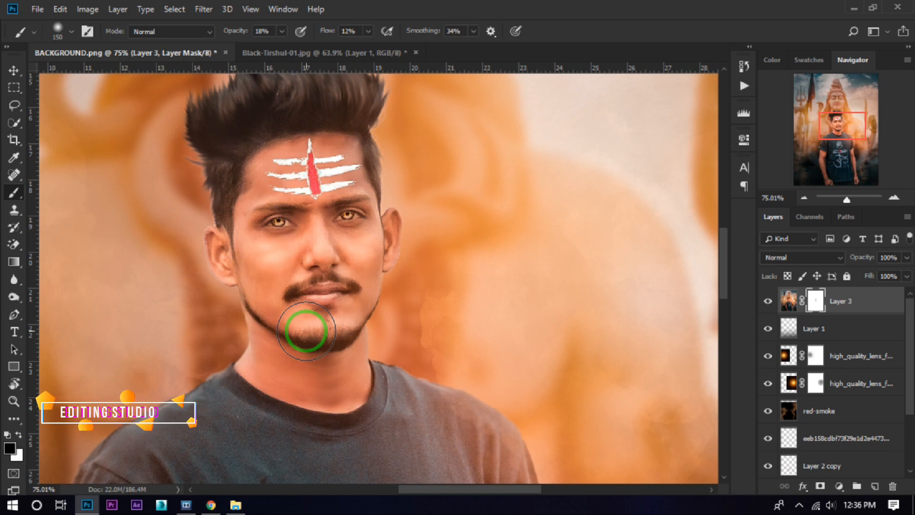
# Continue masking the grading on the man's face, forehead and neck, raising the brush opacity to 40%
pyautogui.moveTo(310, 202)
pyautogui.mouseDown()
pyautogui.moveTo(357, 198)
pyautogui.moveTo(327, 138)
pyautogui.moveTo(258, 152)
pyautogui.moveTo(276, 317)
pyautogui.moveTo(238, 326)
pyautogui.mouseUp()
pyautogui.moveTo(267, 210)
pyautogui.mouseDown()
pyautogui.moveTo(262, 246)
pyautogui.moveTo(341, 380)
pyautogui.moveTo(303, 309)
pyautogui.moveTo(357, 234)
pyautogui.mouseUp()
pyautogui.click(307, 385)
pyautogui.moveTo(318, 132)
pyautogui.mouseDown()
pyautogui.moveTo(303, 144)
pyautogui.moveTo(328, 148)
pyautogui.mouseUp()
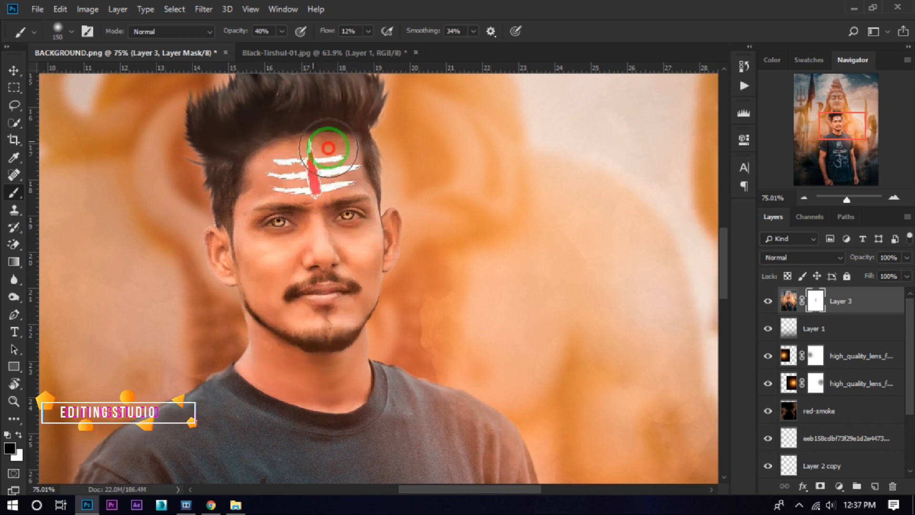
pyautogui.moveTo(274, 223); pyautogui.dragTo(328, 234)
pyautogui.moveTo(283, 320)
pyautogui.mouseDown()
pyautogui.moveTo(329, 233)
pyautogui.moveTo(300, 313)
pyautogui.moveTo(327, 333)
pyautogui.mouseUp()
pyautogui.scroll(-5, 344, 333)
pyautogui.scroll(1, 379, 251)
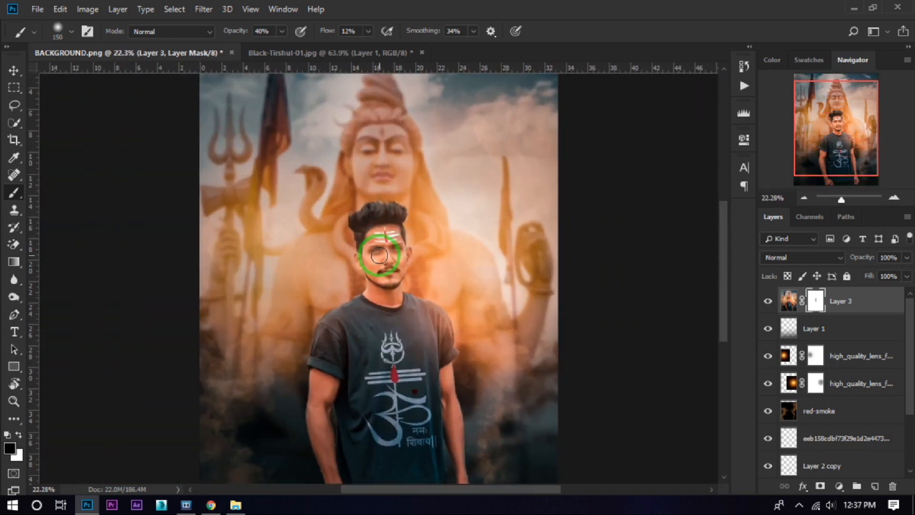
# Paint white on the Layer 3 mask over the red tilak mark with a size 30 brush at 100% opacity and flow
pyautogui.scroll(6, 377, 255)
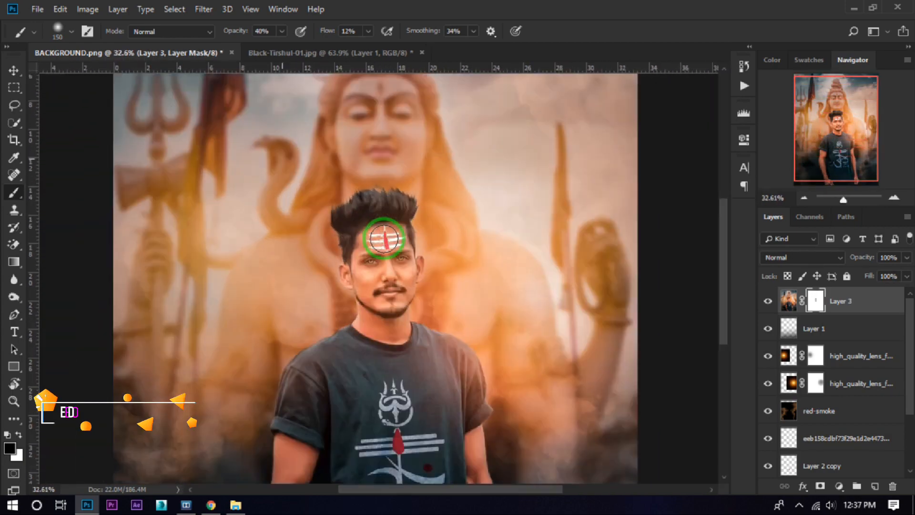
pyautogui.press('x')
pyautogui.scroll(2, 334, 238)
pyautogui.press('[')
pyautogui.press('[')
pyautogui.press('[')
pyautogui.press('[')
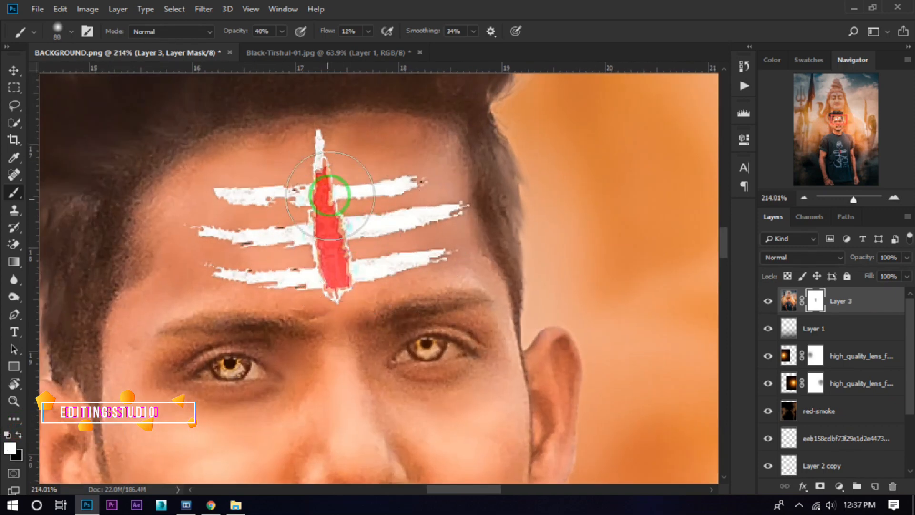
pyautogui.moveTo(323, 183)
pyautogui.mouseDown()
pyautogui.moveTo(324, 245)
pyautogui.moveTo(336, 274)
pyautogui.moveTo(337, 236)
pyautogui.mouseUp()
pyautogui.press('[')
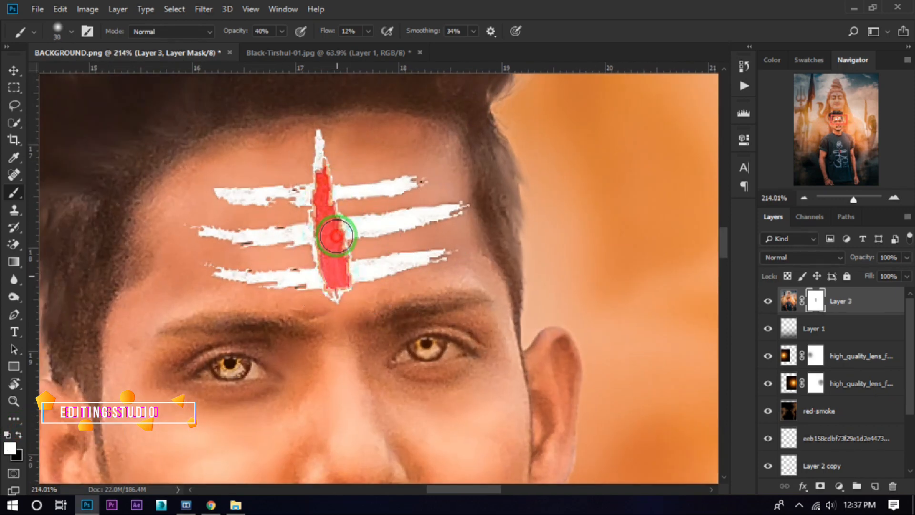
pyautogui.moveTo(223, 32); pyautogui.dragTo(389, 34)
pyautogui.moveTo(324, 183)
pyautogui.mouseDown()
pyautogui.moveTo(323, 241)
pyautogui.moveTo(336, 279)
pyautogui.moveTo(325, 202)
pyautogui.mouseUp()
# Stamp all visible layers into a new merged layer above Layer 3
pyautogui.scroll(-6, 325, 204)
pyautogui.scroll(2, 330, 230)
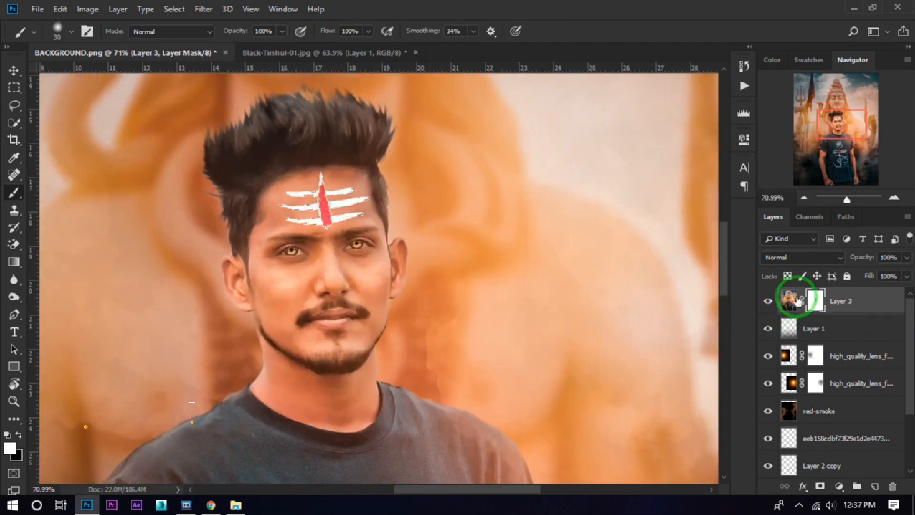
pyautogui.hotkey('ctrl', 'shift', 'alt', 'e')
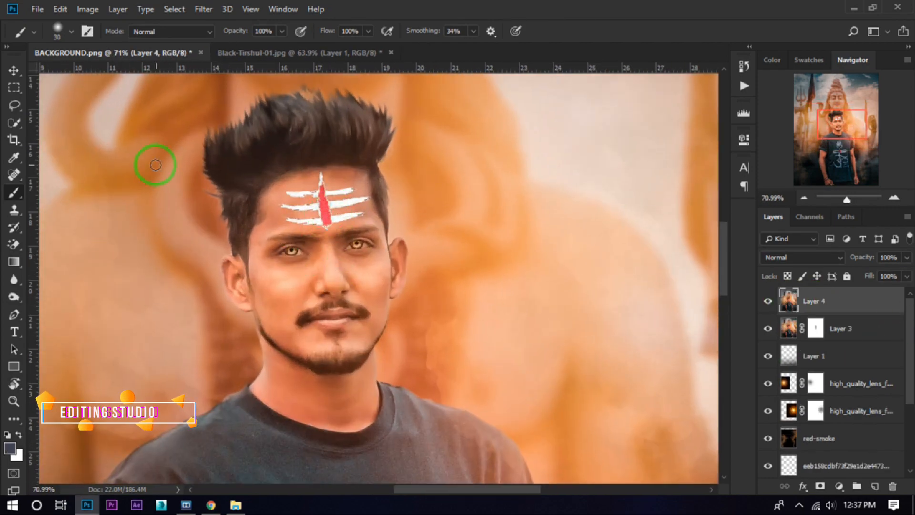
# Soften the edges of the forehead tilak on the merged layer using the Blur tool at size 70 and 22% strength
pyautogui.click(14, 280)
pyautogui.scroll(2, 293, 196)
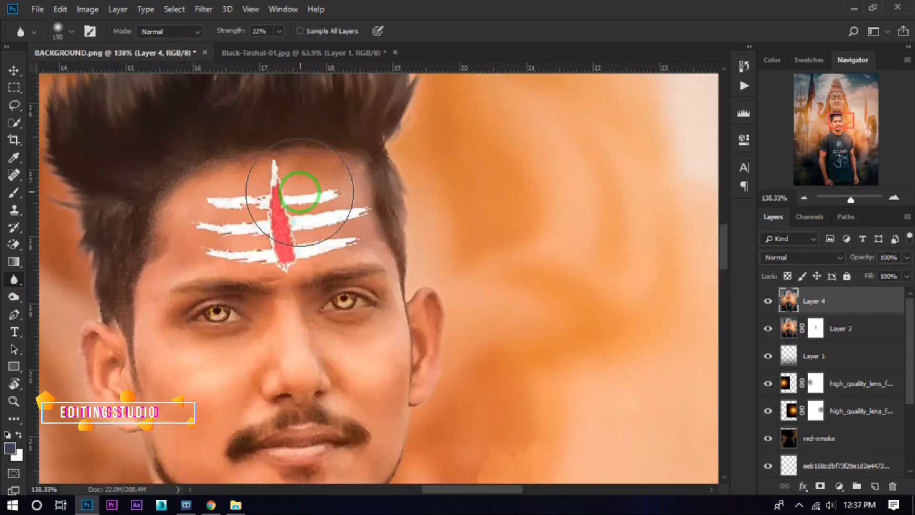
pyautogui.press('[')
pyautogui.press('[')
pyautogui.press('[')
pyautogui.press('[')
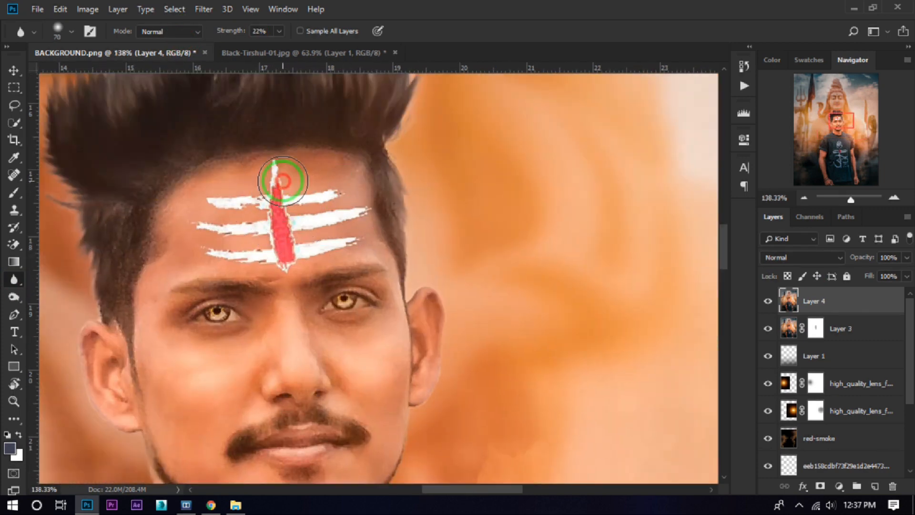
pyautogui.moveTo(359, 248); pyautogui.dragTo(305, 246)
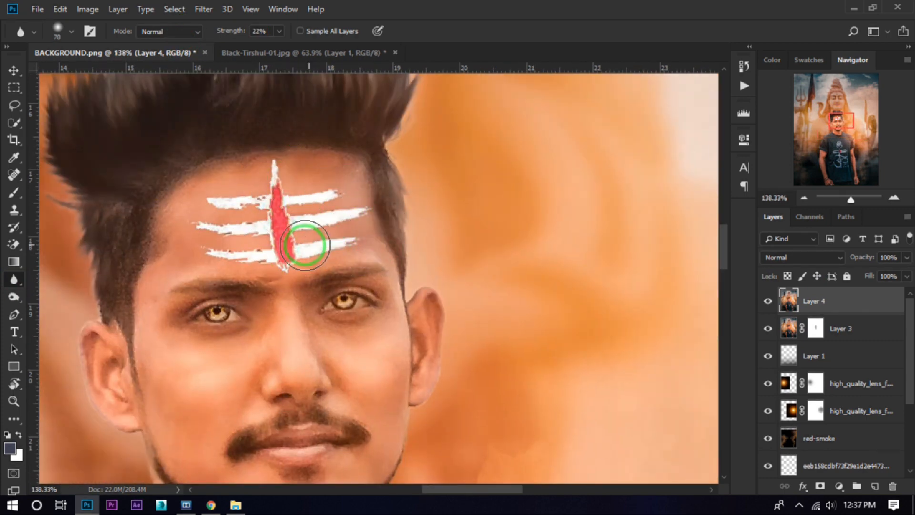
pyautogui.moveTo(193, 251)
pyautogui.mouseDown()
pyautogui.moveTo(245, 245)
pyautogui.moveTo(215, 213)
pyautogui.moveTo(242, 205)
pyautogui.moveTo(278, 159)
pyautogui.moveTo(284, 267)
pyautogui.mouseUp()
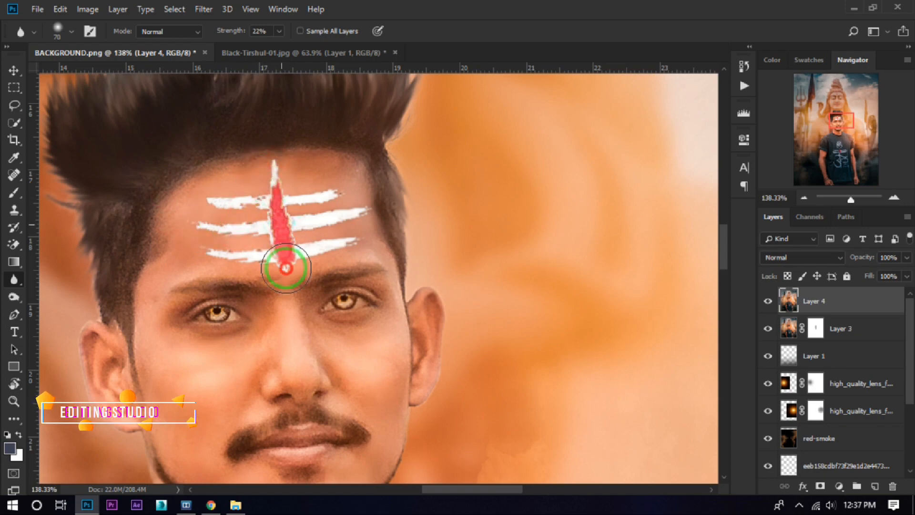
pyautogui.scroll(-2, 355, 239)
pyautogui.scroll(-5, 353, 282)
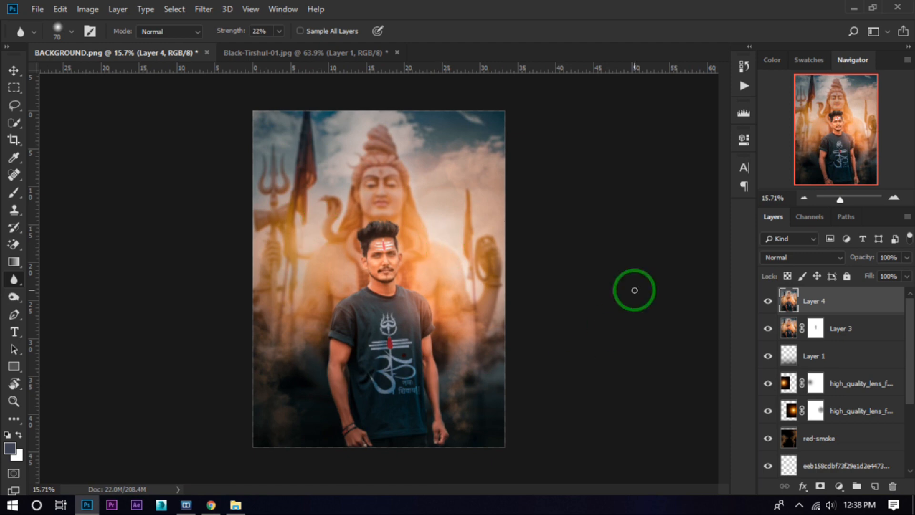
pyautogui.scroll(-1, 321, 314)
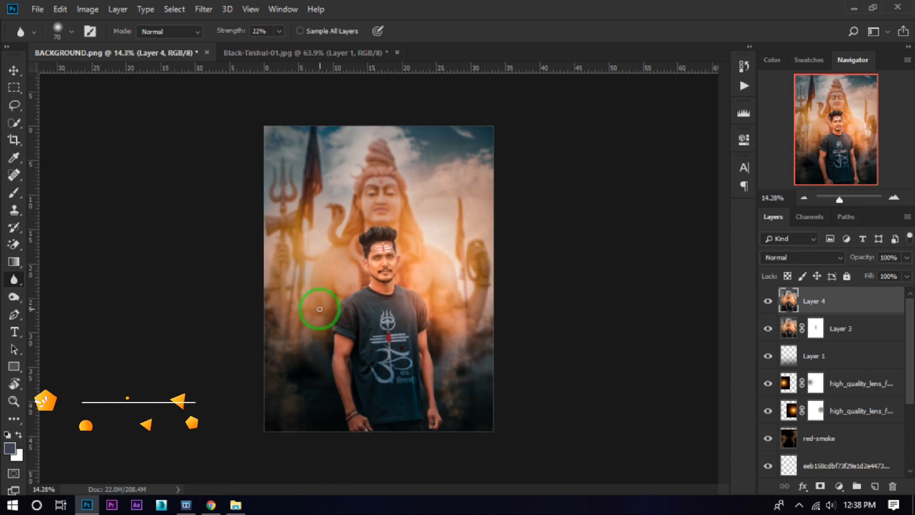
pyautogui.scroll(1, 341, 291)
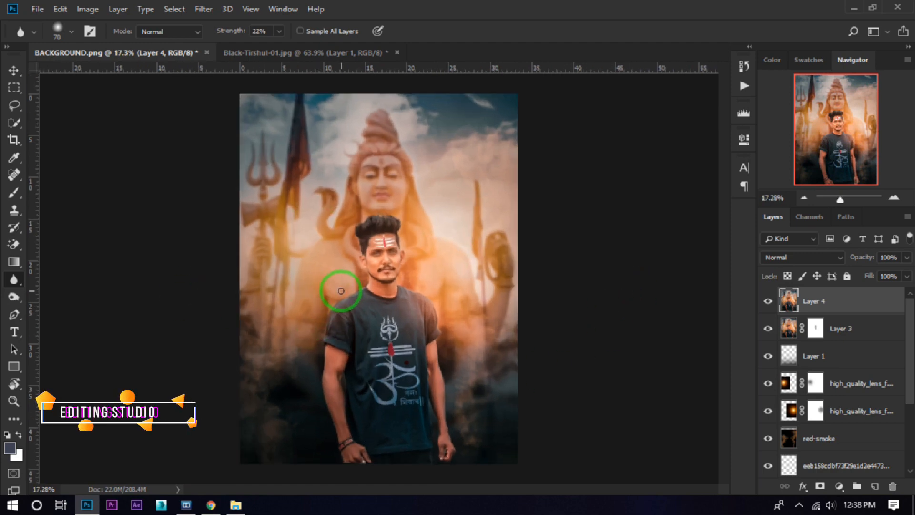
# Save the finished composite to the Desktop as a JPEG named "om namah shivay"
pyautogui.click(38, 9)
pyautogui.click(82, 145)
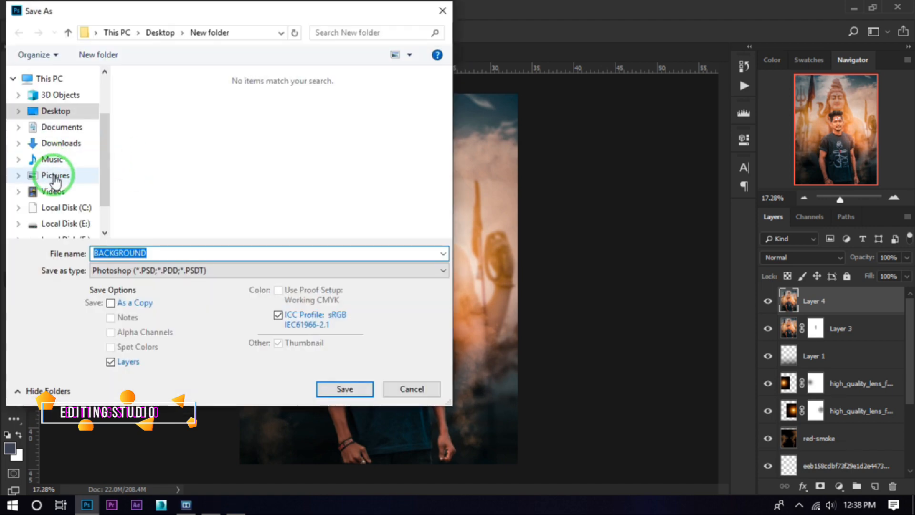
pyautogui.click(55, 111)
pyautogui.doubleClick(143, 254)
pyautogui.write('om namah shivay')
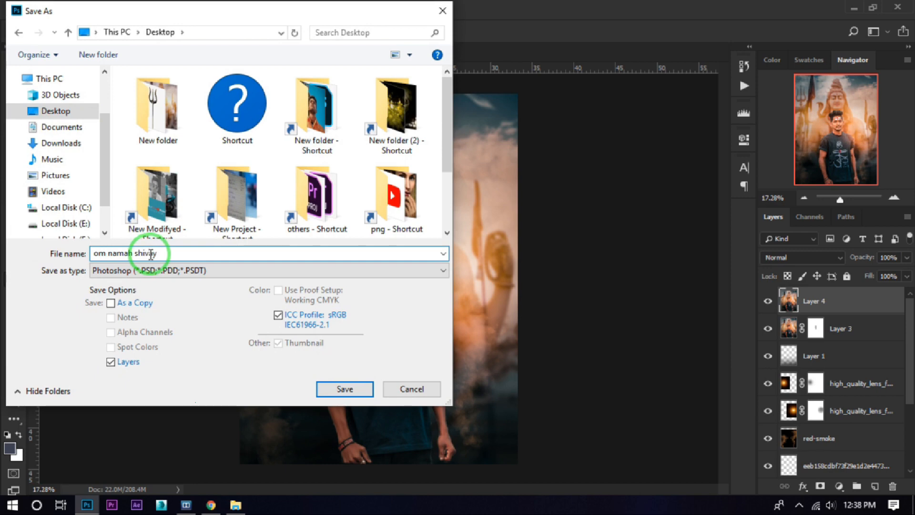
pyautogui.click(157, 270)
pyautogui.click(119, 375)
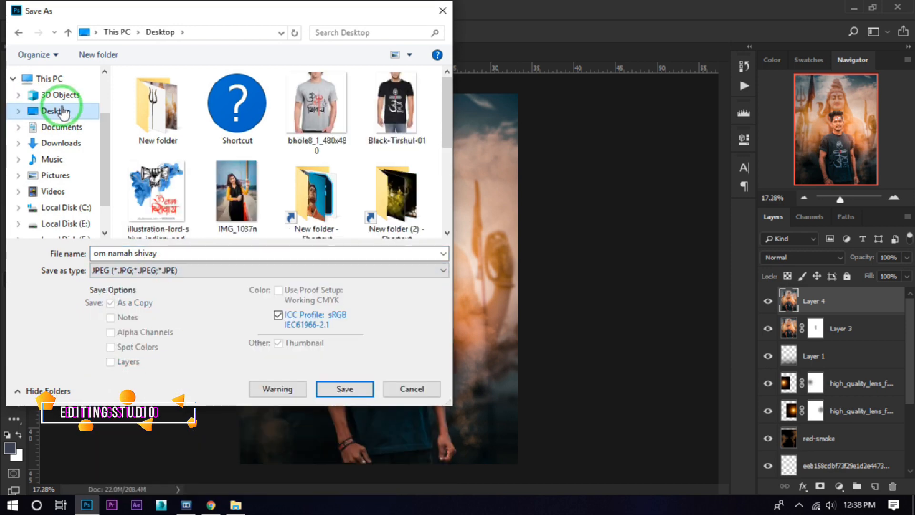
pyautogui.click(347, 389)
pyautogui.click(532, 109)
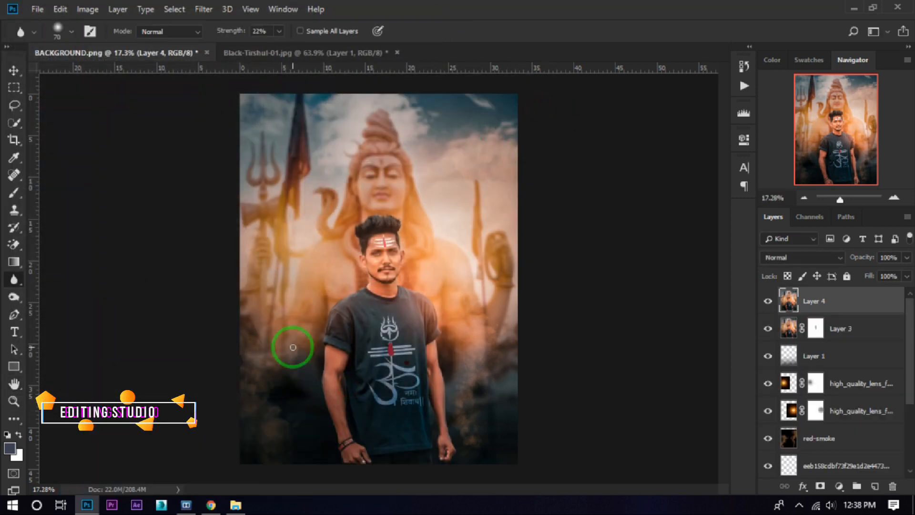
# Save the layered document to the Desktop in Photoshop format as "om namah shivay psd"
pyautogui.click(37, 9)
pyautogui.click(29, 149)
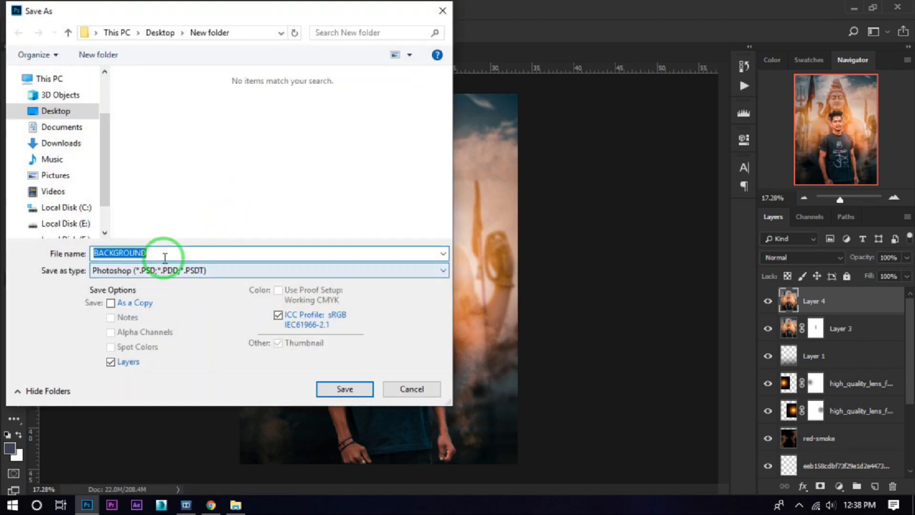
pyautogui.click(172, 271)
pyautogui.scroll(5, 191, 334)
pyautogui.click(190, 374)
pyautogui.click(56, 111)
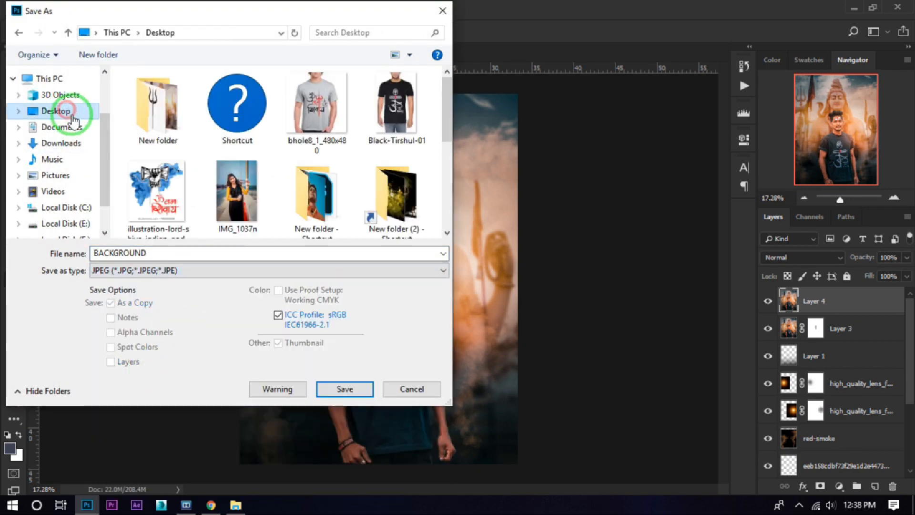
pyautogui.scroll(-2, 387, 152)
pyautogui.click(320, 189)
pyautogui.click(175, 270)
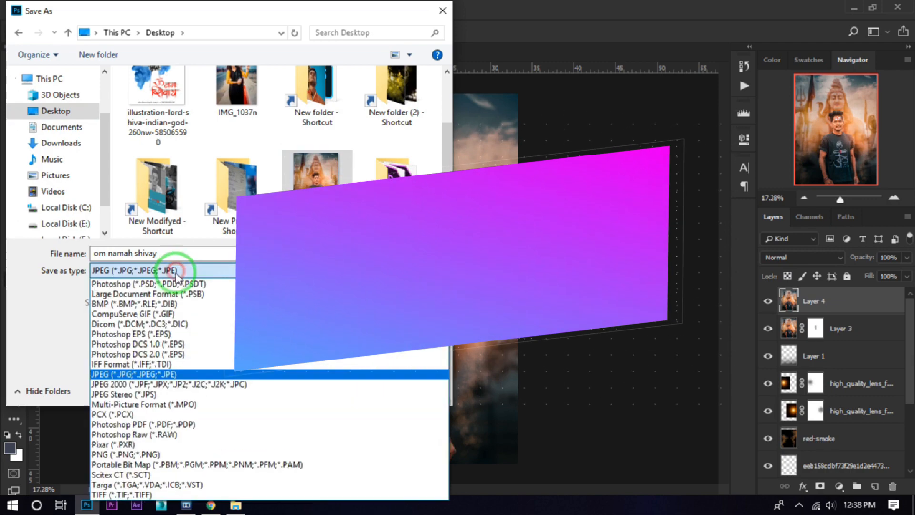
pyautogui.click(176, 284)
pyautogui.click(181, 253)
pyautogui.write('psd')
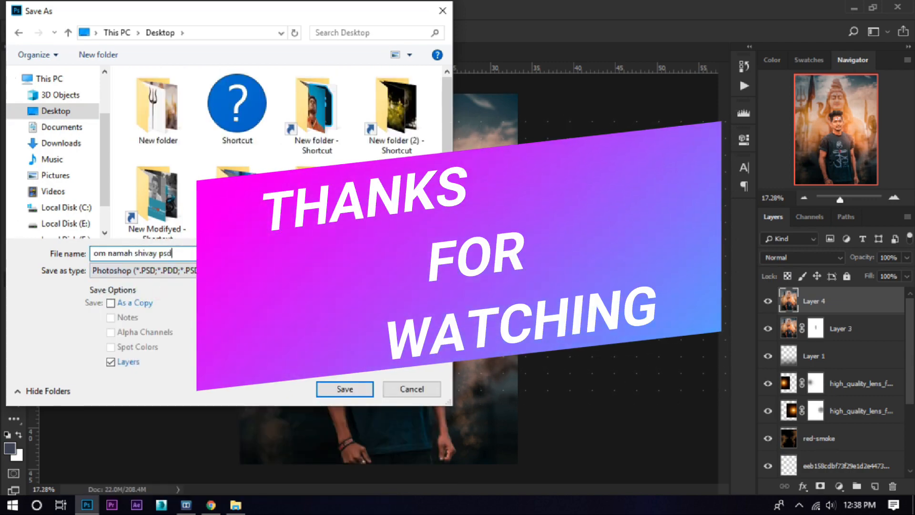
pyautogui.click(329, 389)
pyautogui.click(607, 133)
# Switch to the desktop, refresh it, and view the saved "om namah shivay" image in Picasa Photo Viewer before closing it
pyautogui.click(854, 9)
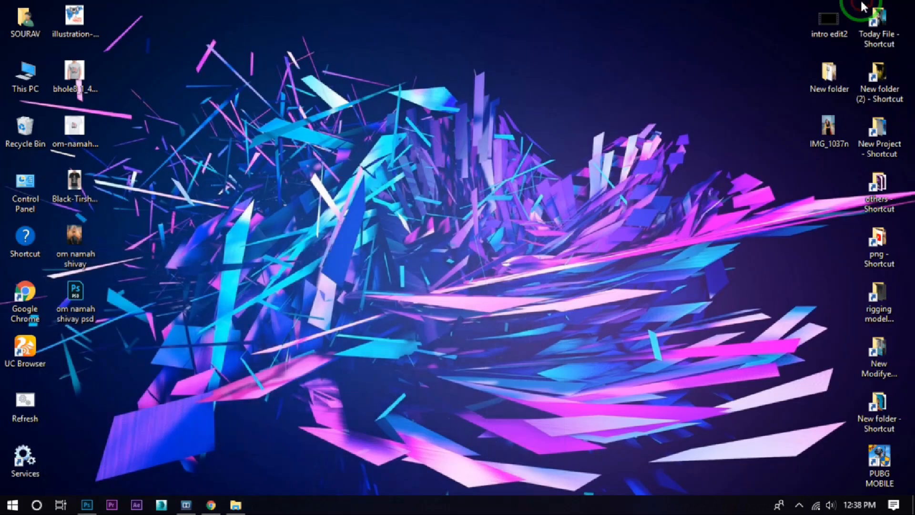
pyautogui.rightClick(113, 116)
pyautogui.click(163, 157)
pyautogui.doubleClick(77, 241)
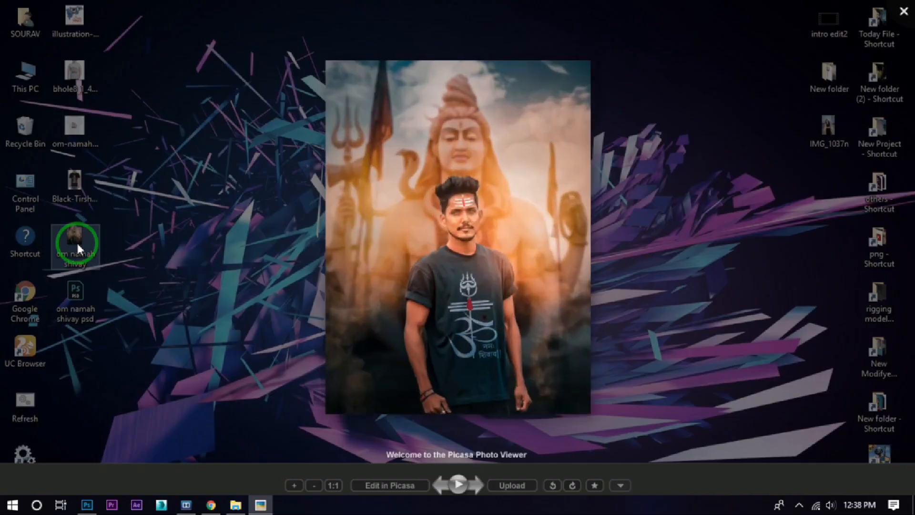
pyautogui.click(912, 4)
pyautogui.click(800, 503)
pyautogui.click(820, 484)
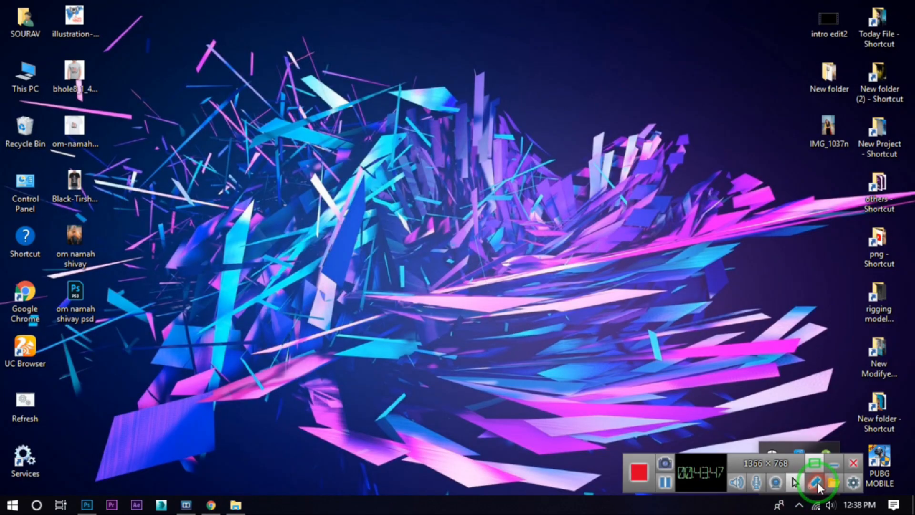